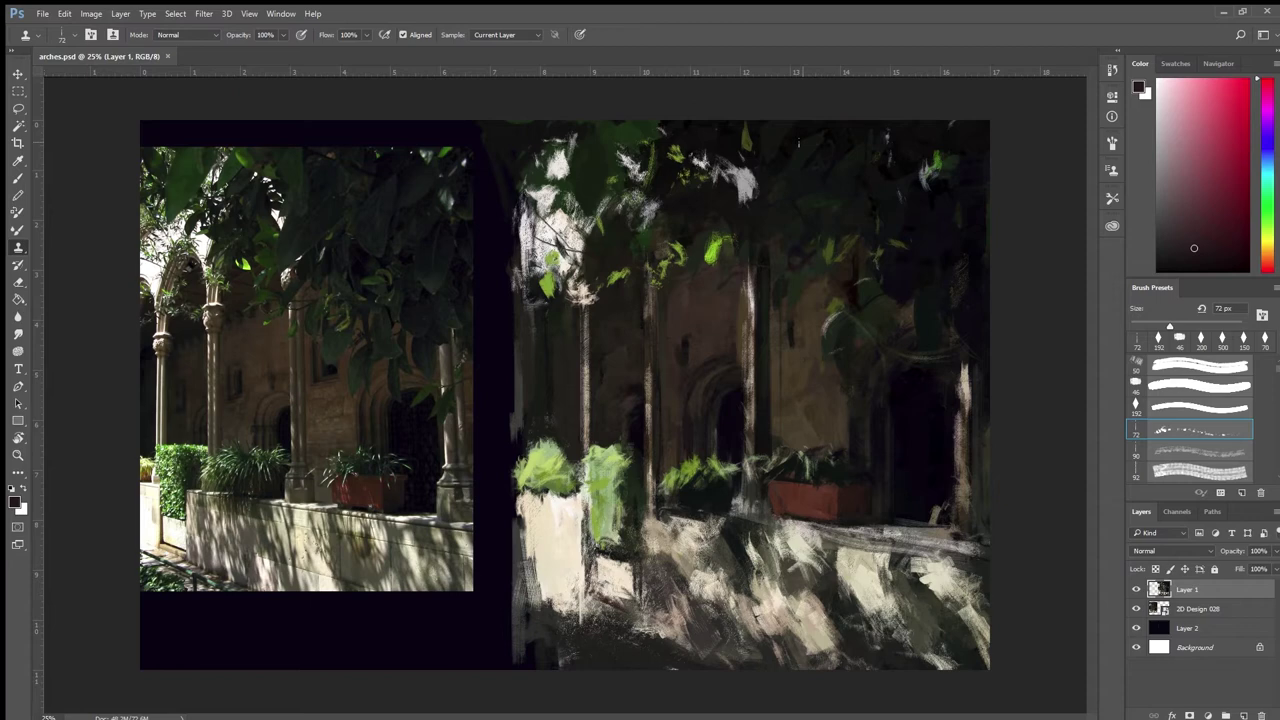
Step: Save the document and duplicate Layer 1
key("ctrl+plus")
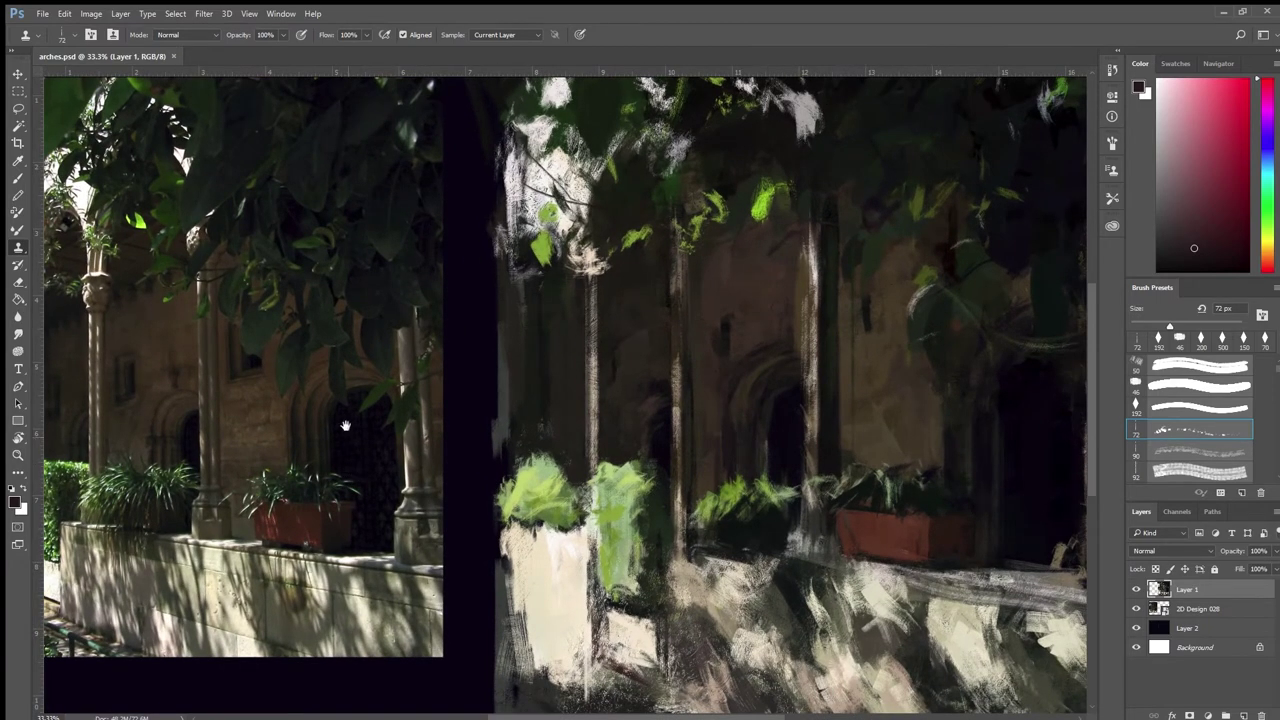
left_click_drag(479, 499, 390, 490)
left_click_drag(494, 516, 558, 474)
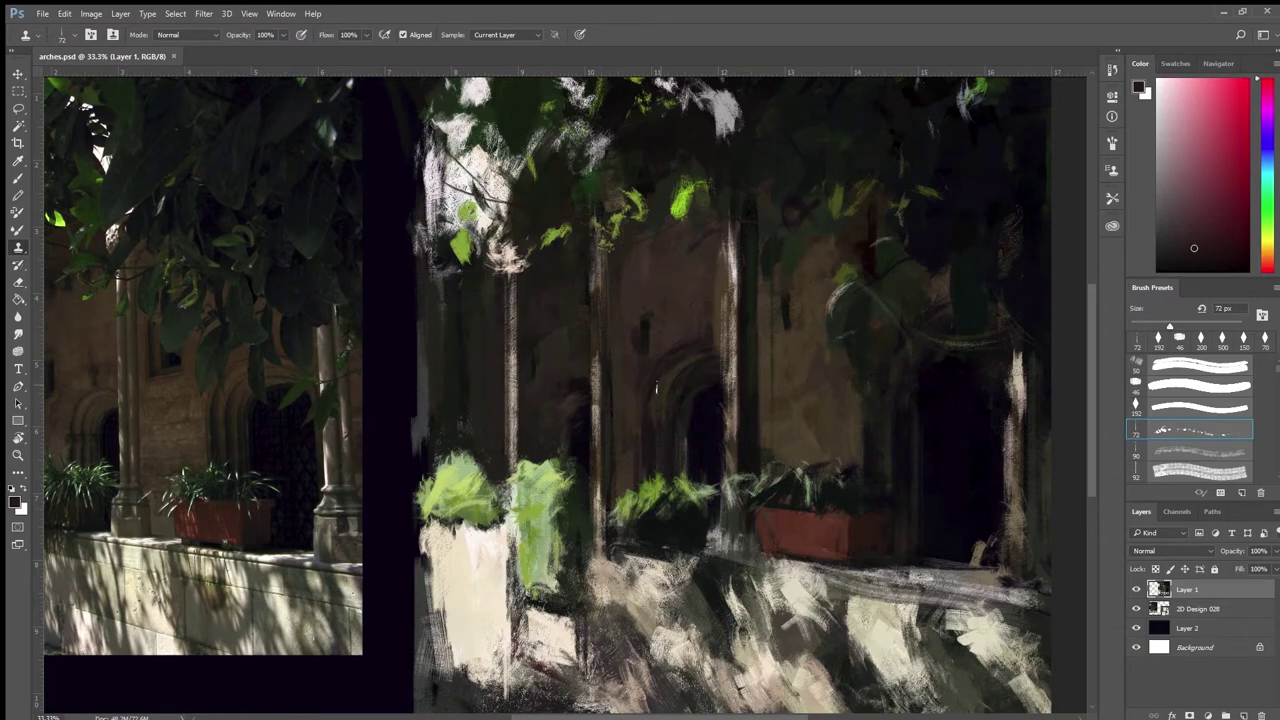
left_click_drag(724, 462, 530, 452)
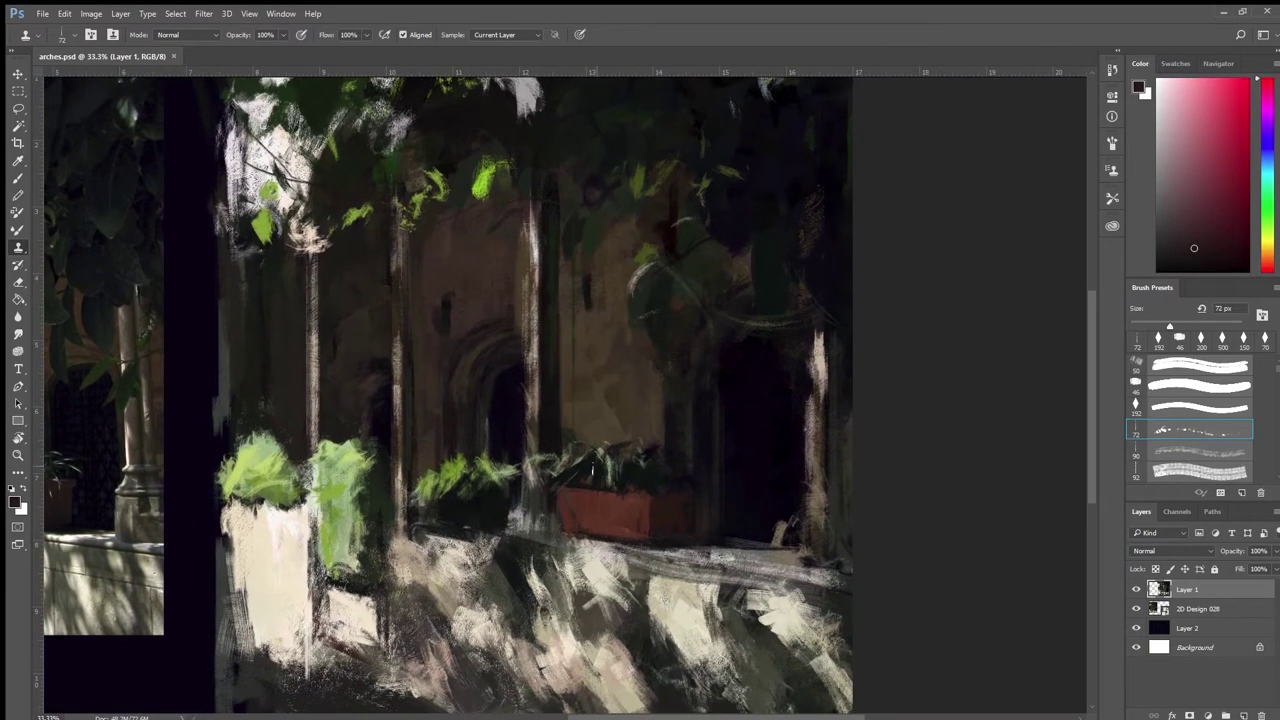
key("ctrl+plus")
left_click_drag(683, 455, 664, 247)
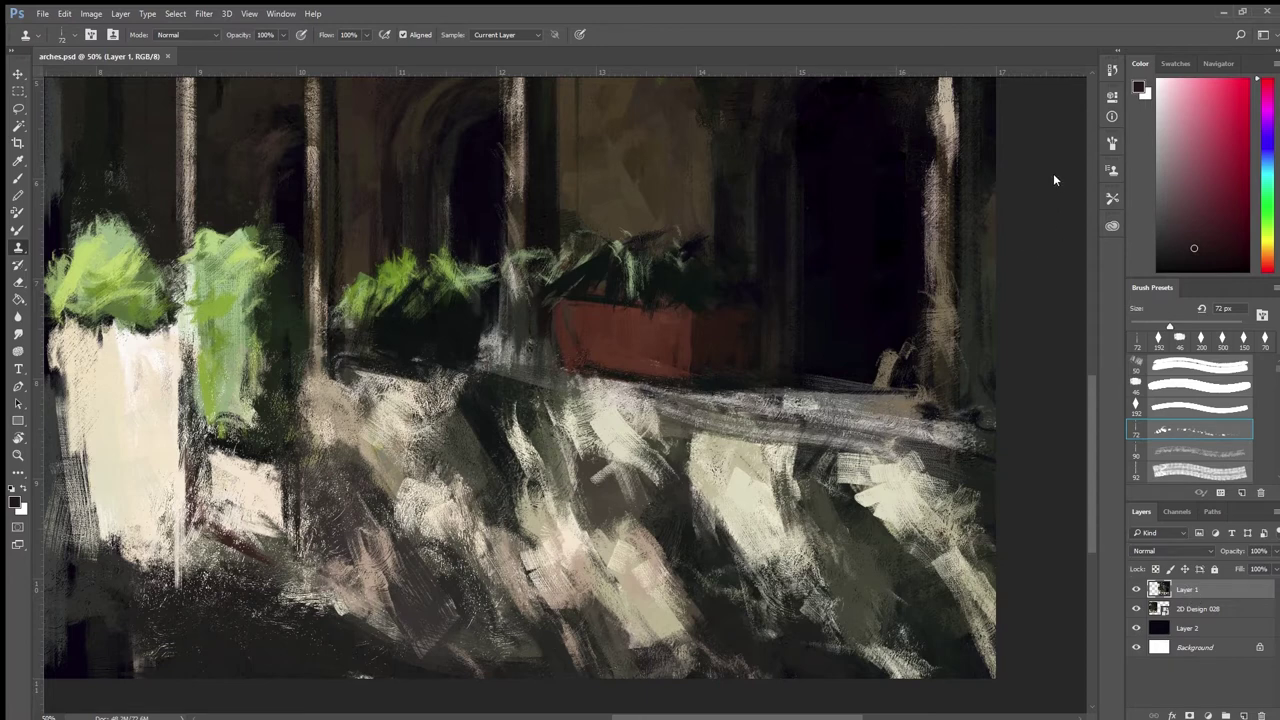
key("ctrl+s")
key("ctrl+j")
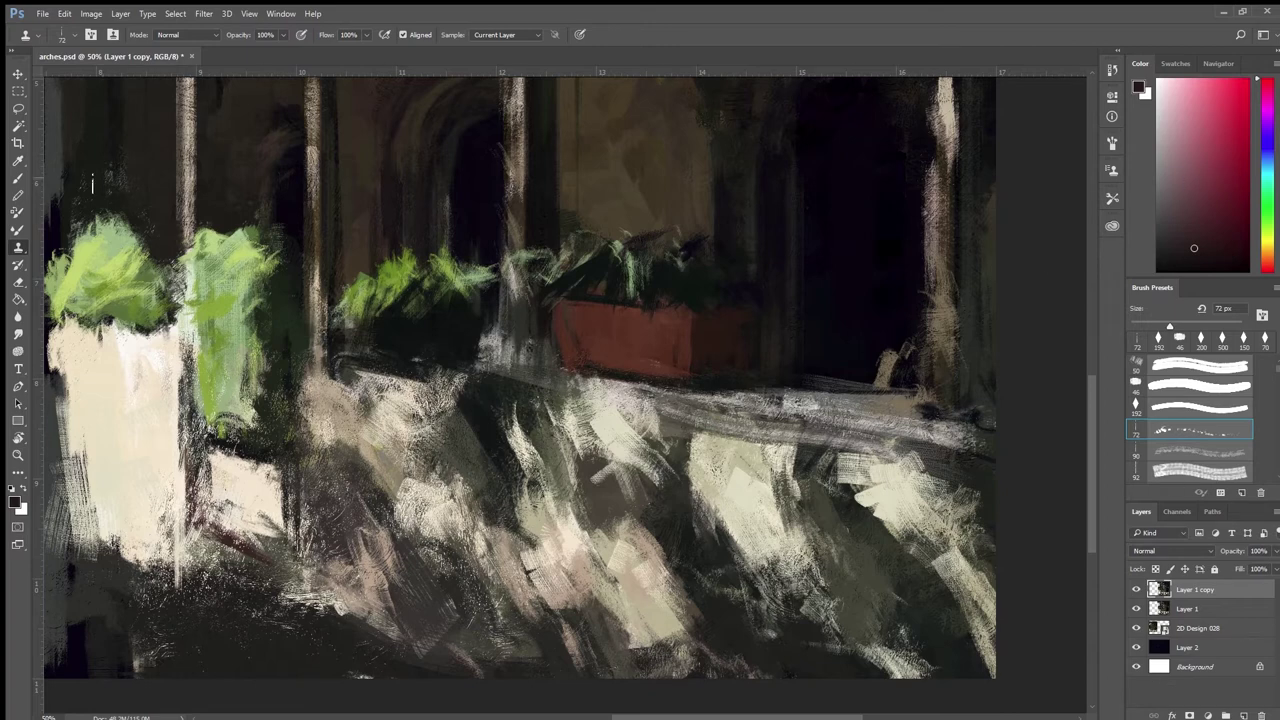
Step: Choose the Brush tool and set the foreground colour to a vivid purple
left_click(18, 178)
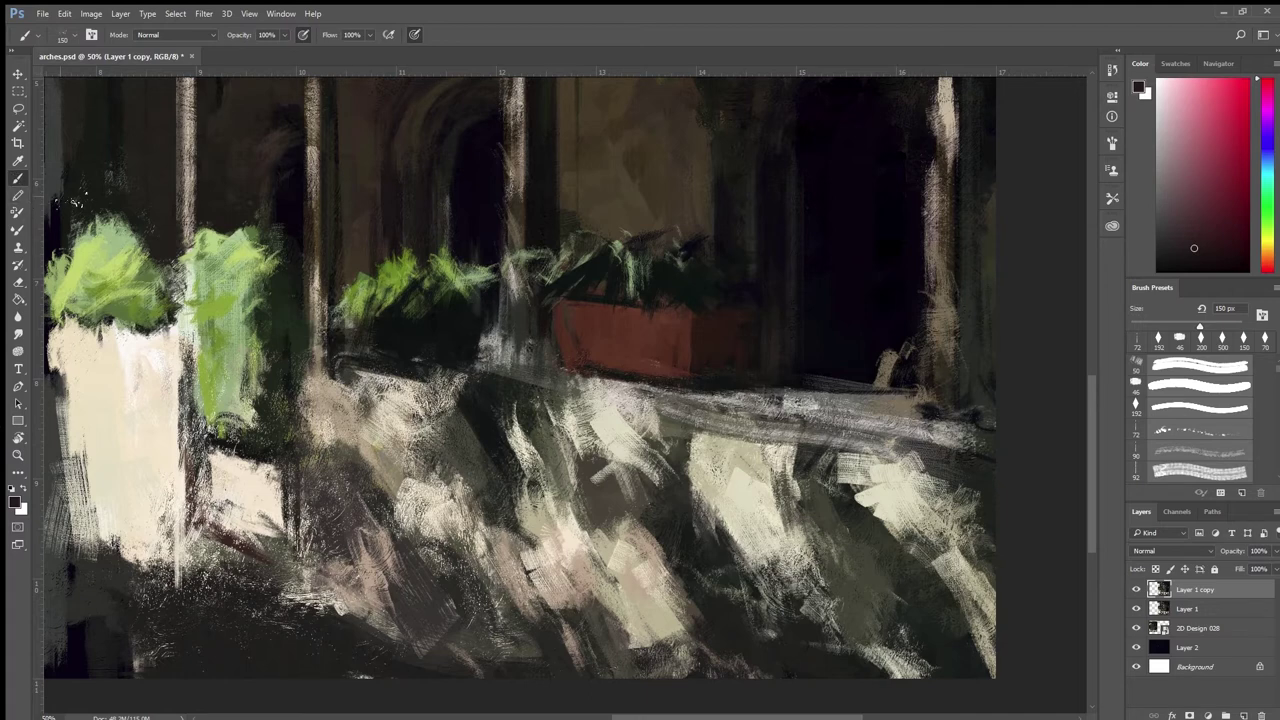
left_click(18, 229)
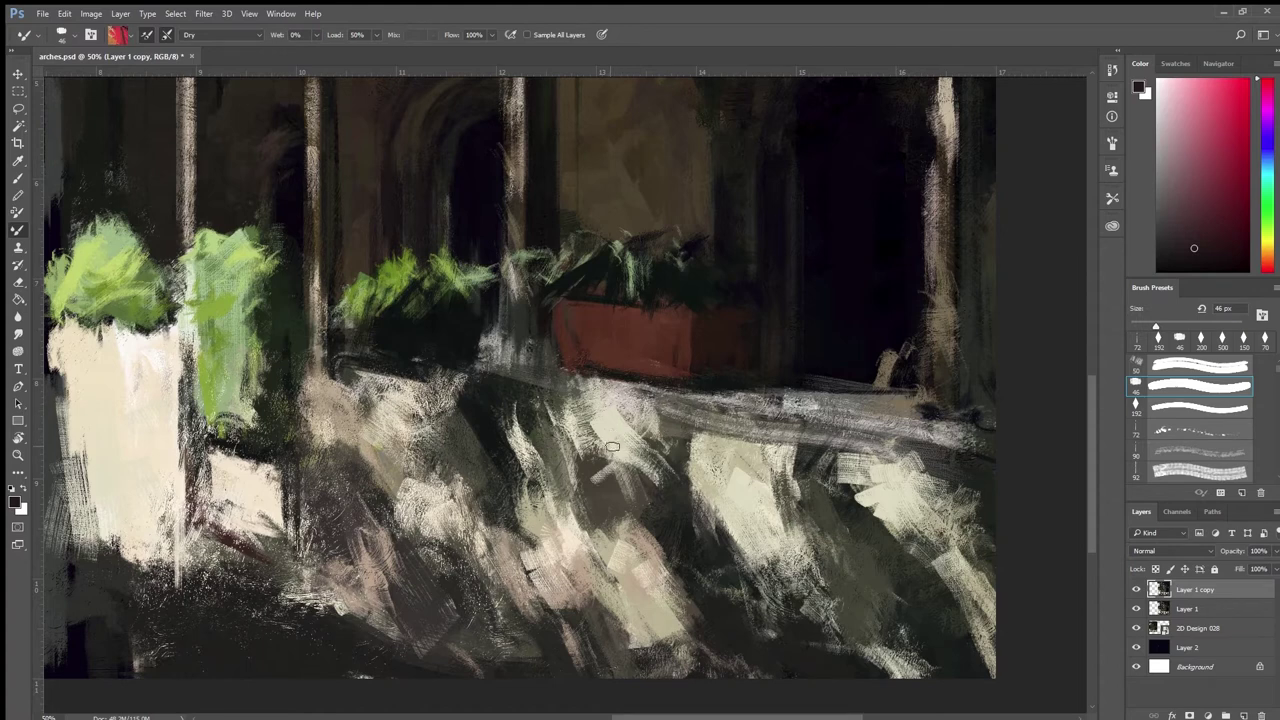
left_click(1194, 409)
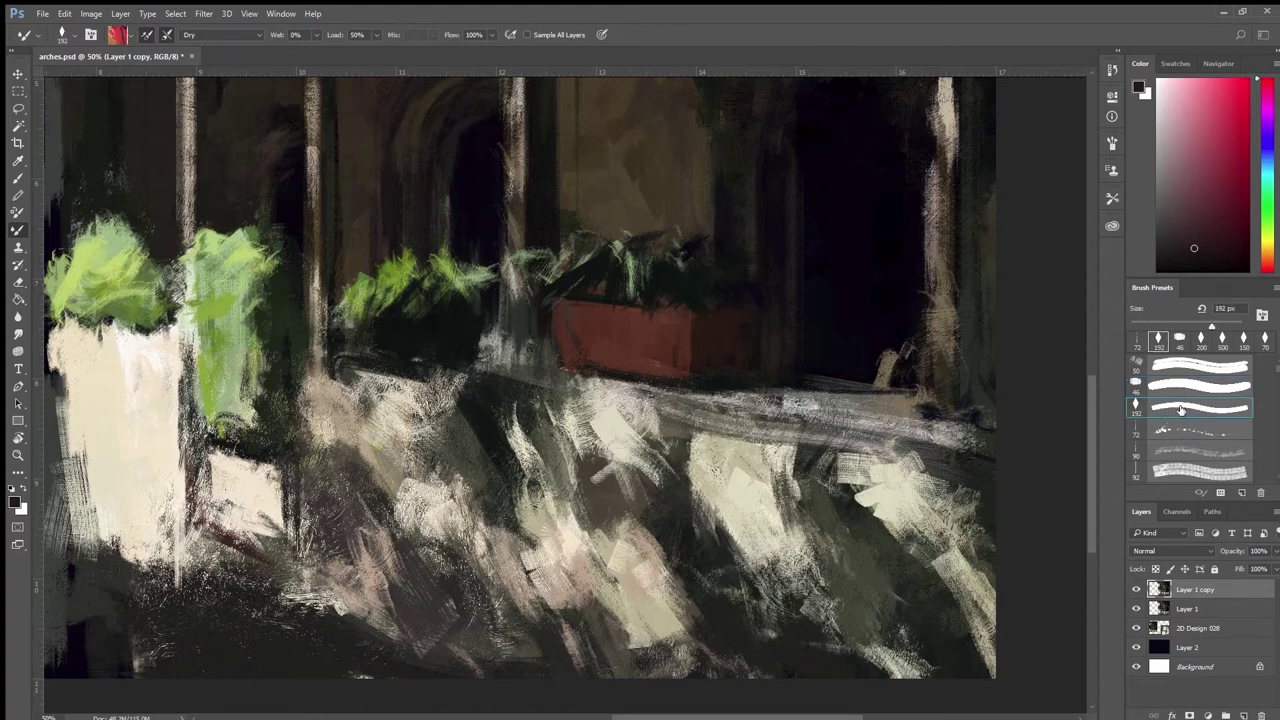
left_click(18, 178)
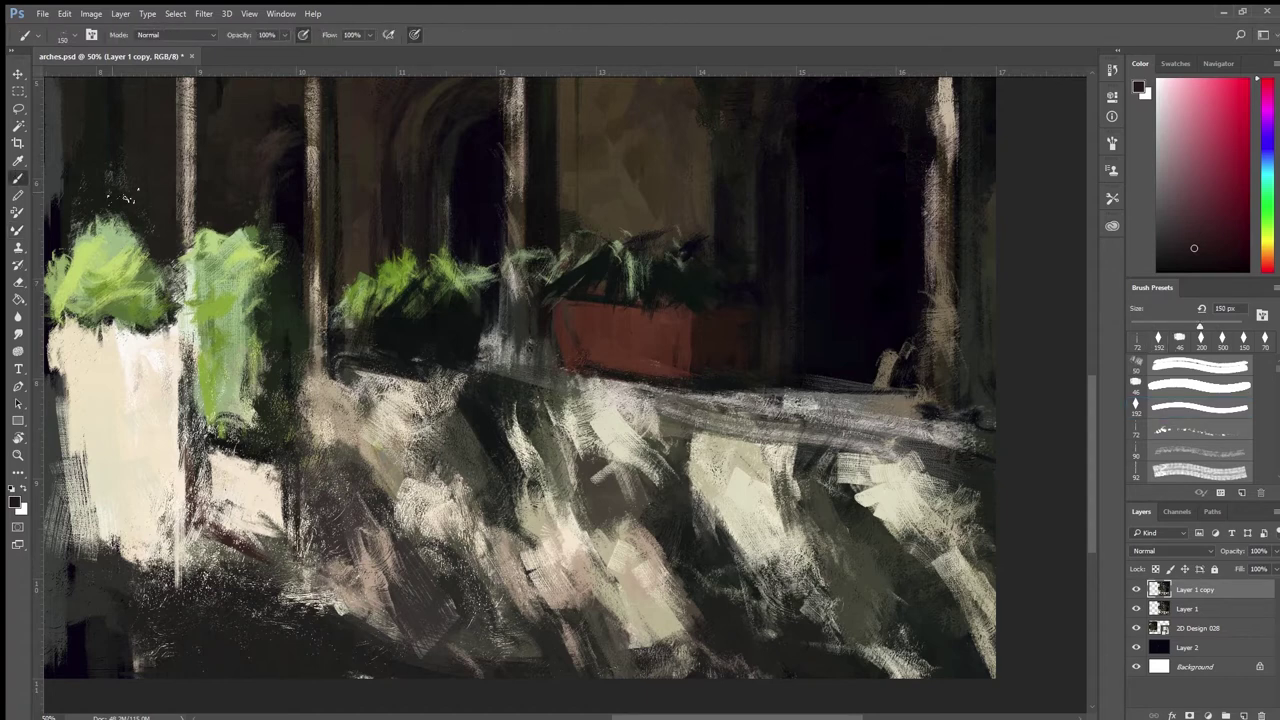
left_click(1215, 120)
left_click_drag(1261, 132, 1264, 110)
left_click(1243, 120)
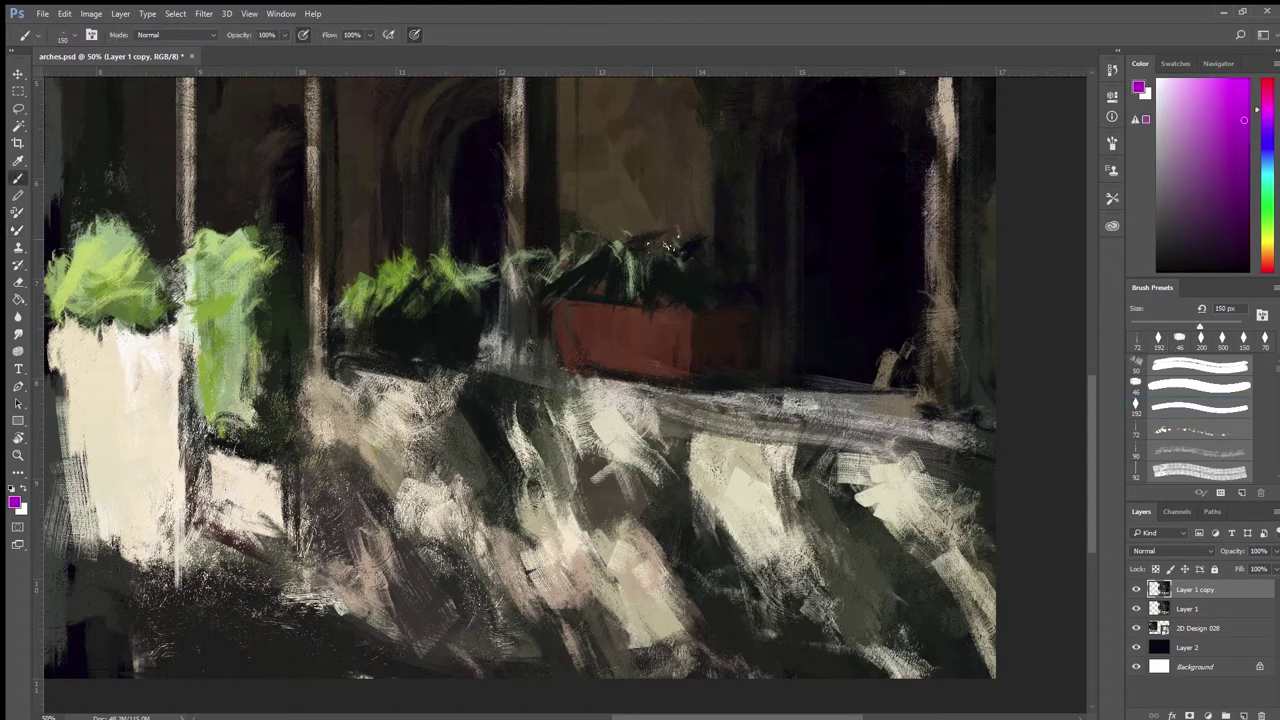
Step: Paint purple test strokes over the red planter and the dark doorway with the 192 px brush preset, and undo them
left_click(1178, 408)
mouse_move(617, 195)
left_mouse_down()
mouse_move(634, 382)
mouse_move(618, 192)
mouse_move(621, 421)
mouse_move(597, 225)
mouse_move(615, 382)
left_mouse_up()
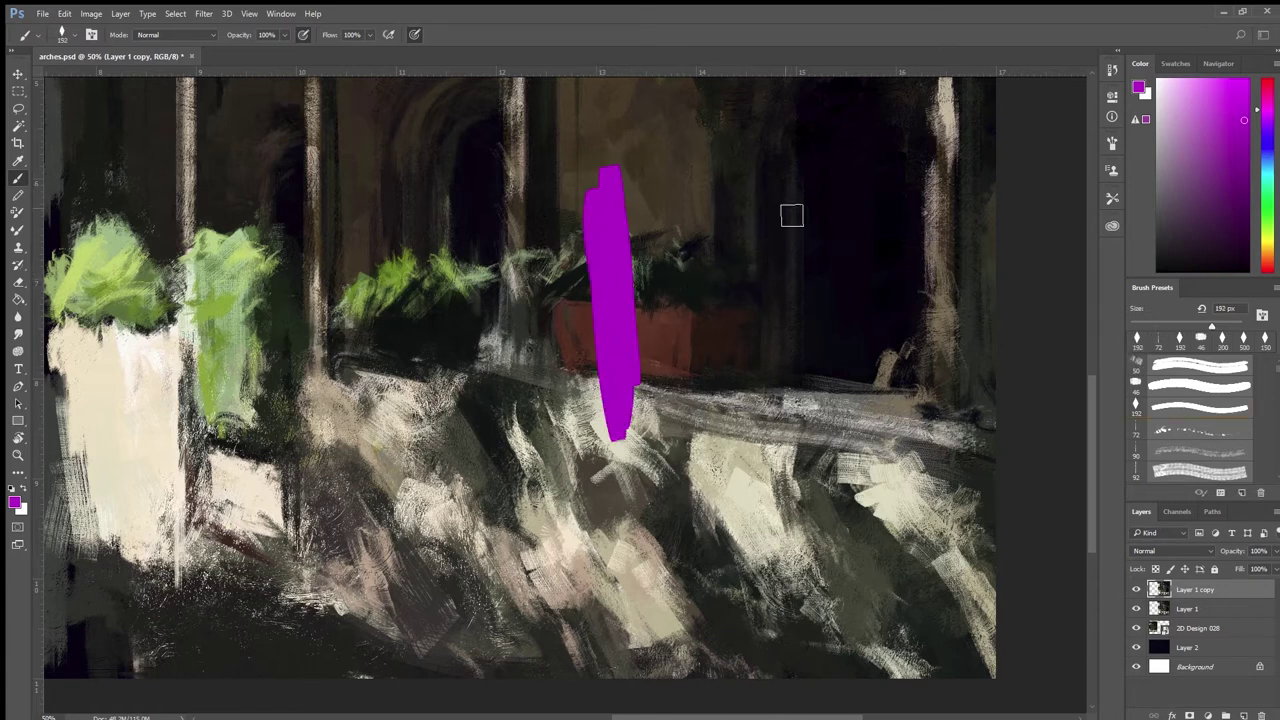
mouse_move(791, 214)
left_mouse_down()
mouse_move(736, 242)
mouse_move(831, 231)
mouse_move(854, 260)
mouse_move(790, 325)
left_mouse_up()
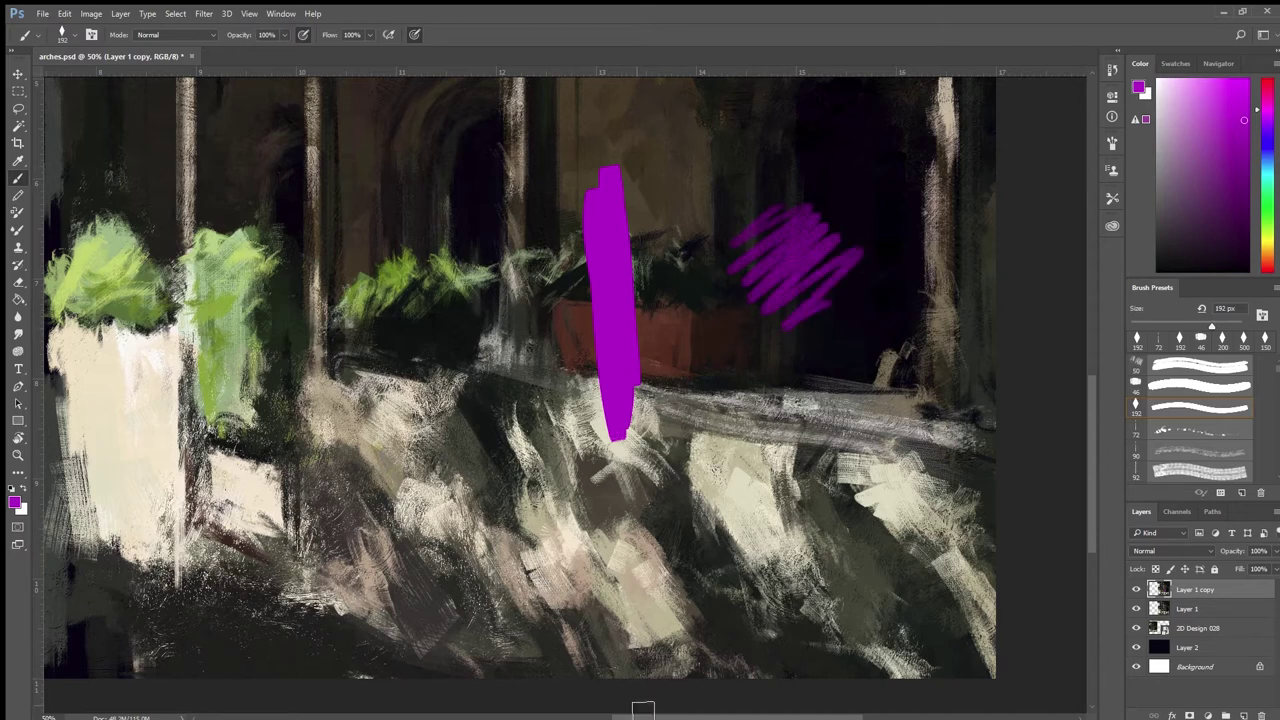
key("ctrl+alt+z")
key("ctrl+alt+z")
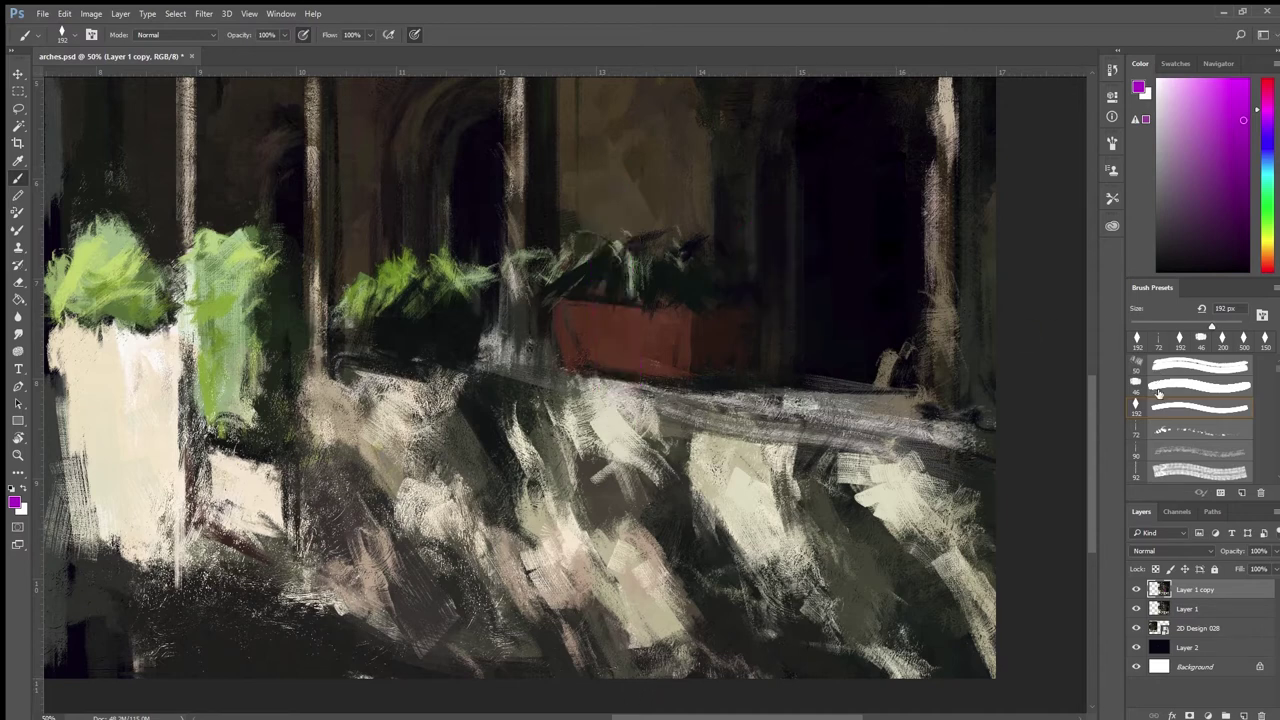
Step: Switch to the Mixer Brush in Dry mode and try two purple strokes around the red planter and wall, undoing each
left_click(18, 231)
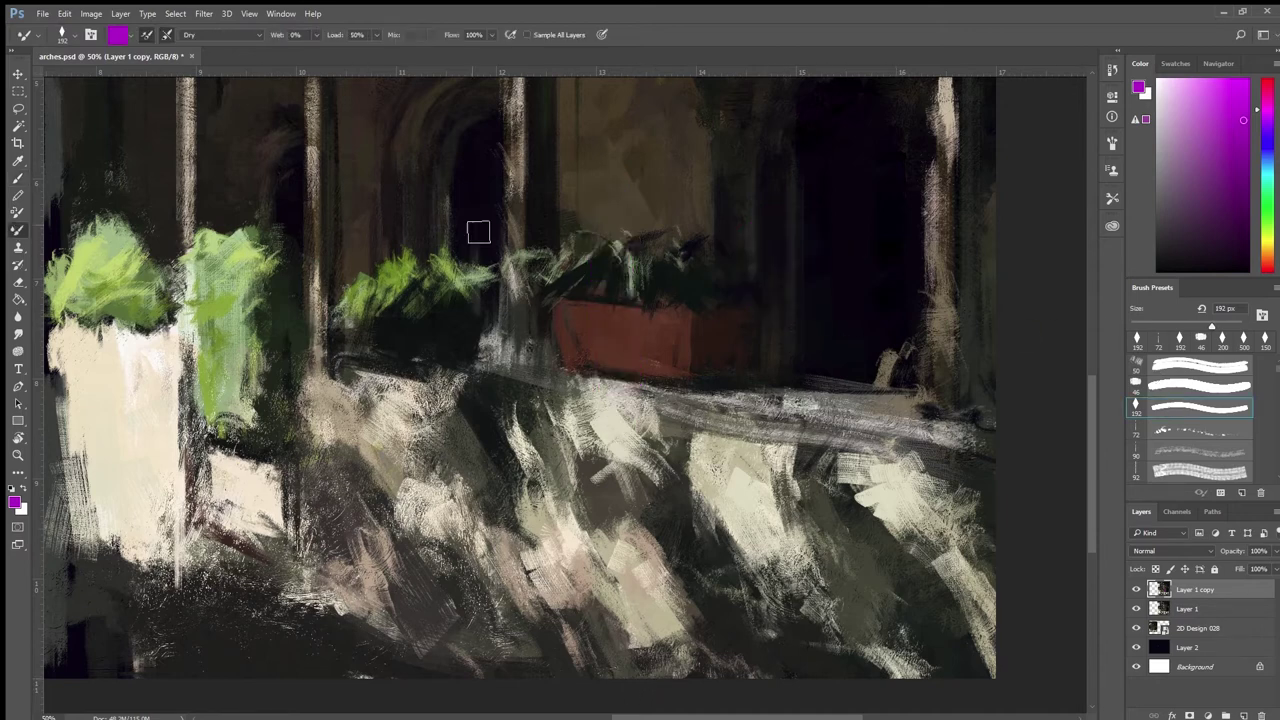
left_click_drag(677, 328, 679, 552)
key("ctrl+alt+z")
mouse_move(746, 354)
left_mouse_down()
mouse_move(685, 364)
mouse_move(728, 452)
left_mouse_up()
key("ctrl+alt+z")
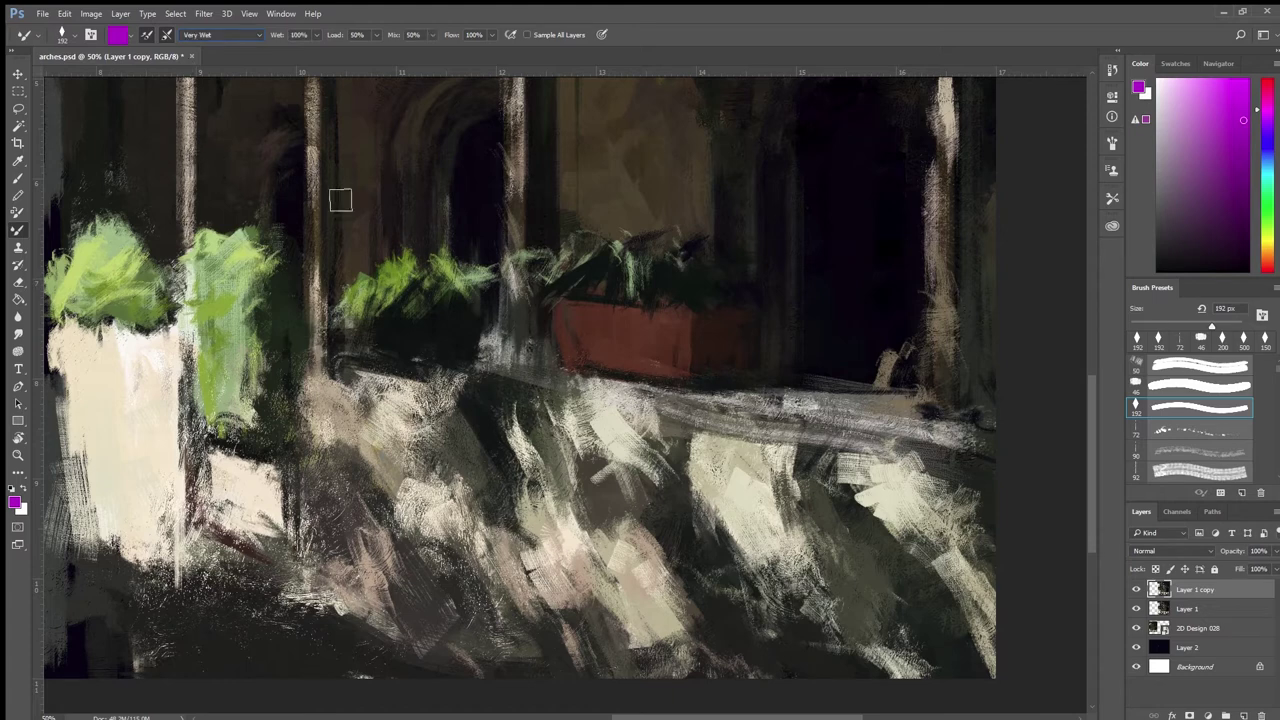
Step: Try Very Wet purple Mixer Brush strokes along the ledge below the red planter, undoing each one
mouse_move(646, 371)
left_mouse_down()
mouse_move(771, 320)
mouse_move(711, 370)
mouse_move(740, 374)
mouse_move(686, 418)
left_mouse_up()
key("ctrl+z")
mouse_move(622, 374)
left_mouse_down()
mouse_move(652, 435)
mouse_move(698, 440)
left_mouse_up()
key("ctrl+z")
mouse_move(688, 386)
left_mouse_down()
mouse_move(680, 379)
mouse_move(711, 375)
left_mouse_up()
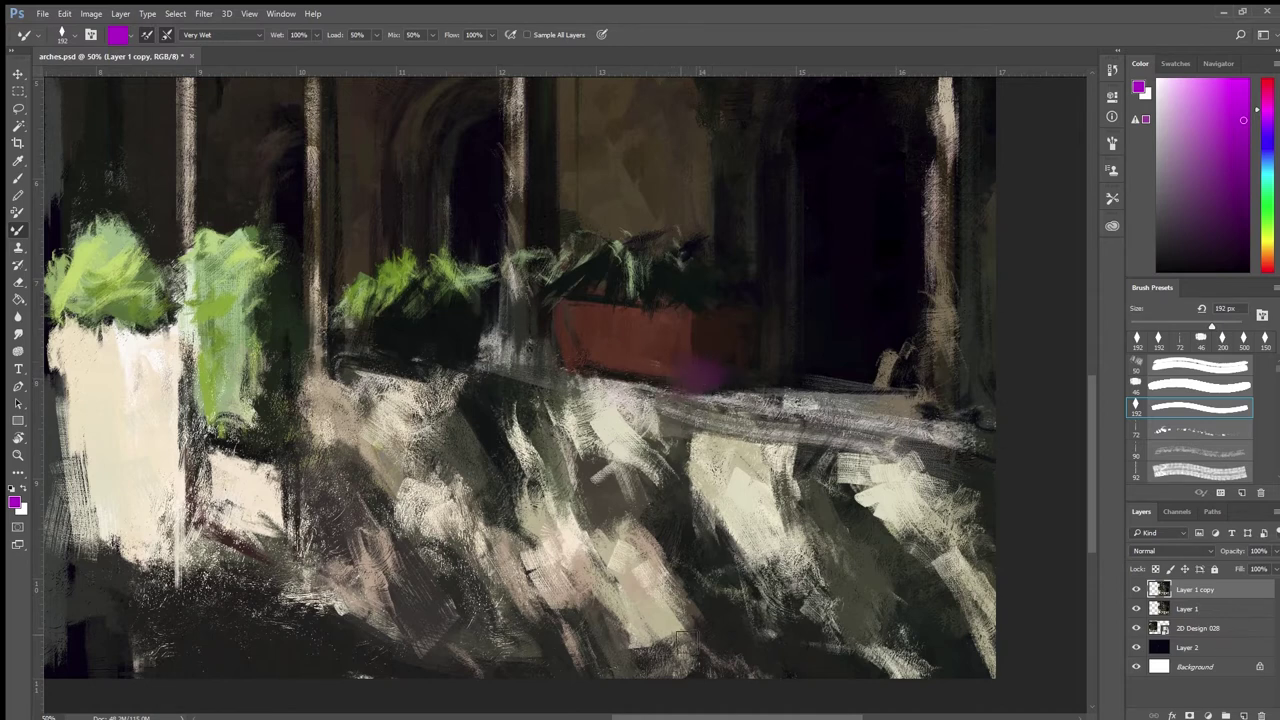
key("ctrl+z")
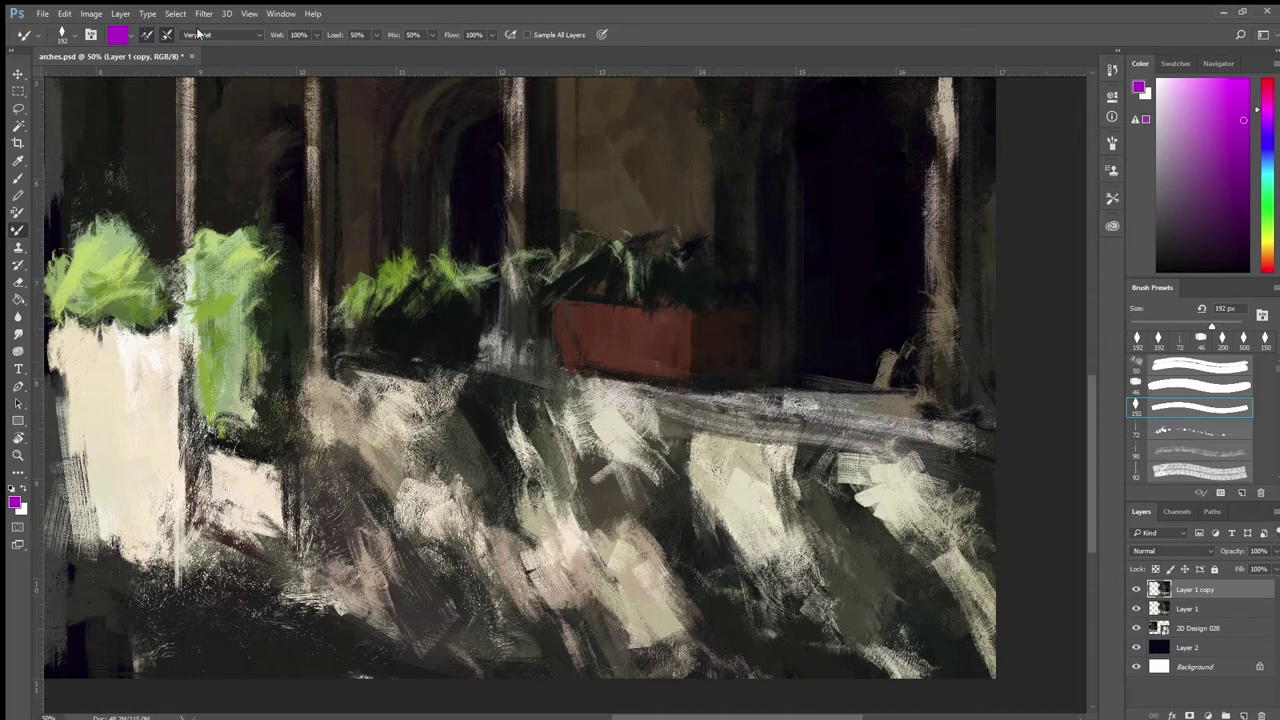
Step: Test other Mixer Brush blending presets with short purple strokes by the planter's lower edge, undoing each one
left_click(189, 92)
mouse_move(693, 361)
left_mouse_down()
mouse_move(698, 391)
mouse_move(716, 378)
mouse_move(737, 390)
mouse_move(692, 385)
mouse_move(712, 372)
left_mouse_up()
key("ctrl+z")
key("ctrl+z")
left_click(195, 124)
mouse_move(713, 376)
left_mouse_down()
mouse_move(720, 343)
mouse_move(753, 401)
left_mouse_up()
key("ctrl+z")
Step: Set the Mixer Brush to Very Wet, sample the light wall patch below the red planter, and blend it with the current and 46 px brushes
left_click(198, 154)
left_click(621, 432, "alt")
mouse_move(623, 437)
left_mouse_down()
mouse_move(644, 463)
mouse_move(670, 490)
left_mouse_up()
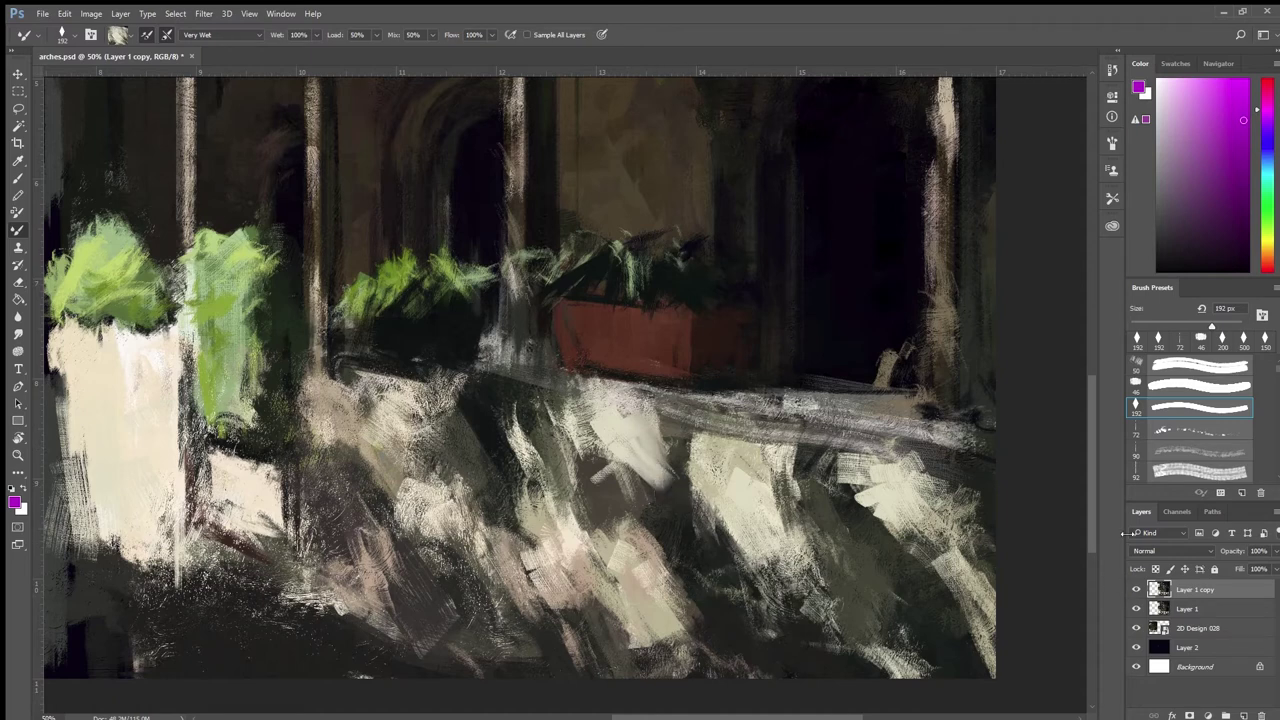
left_click(1192, 386)
left_click_drag(625, 456, 660, 494)
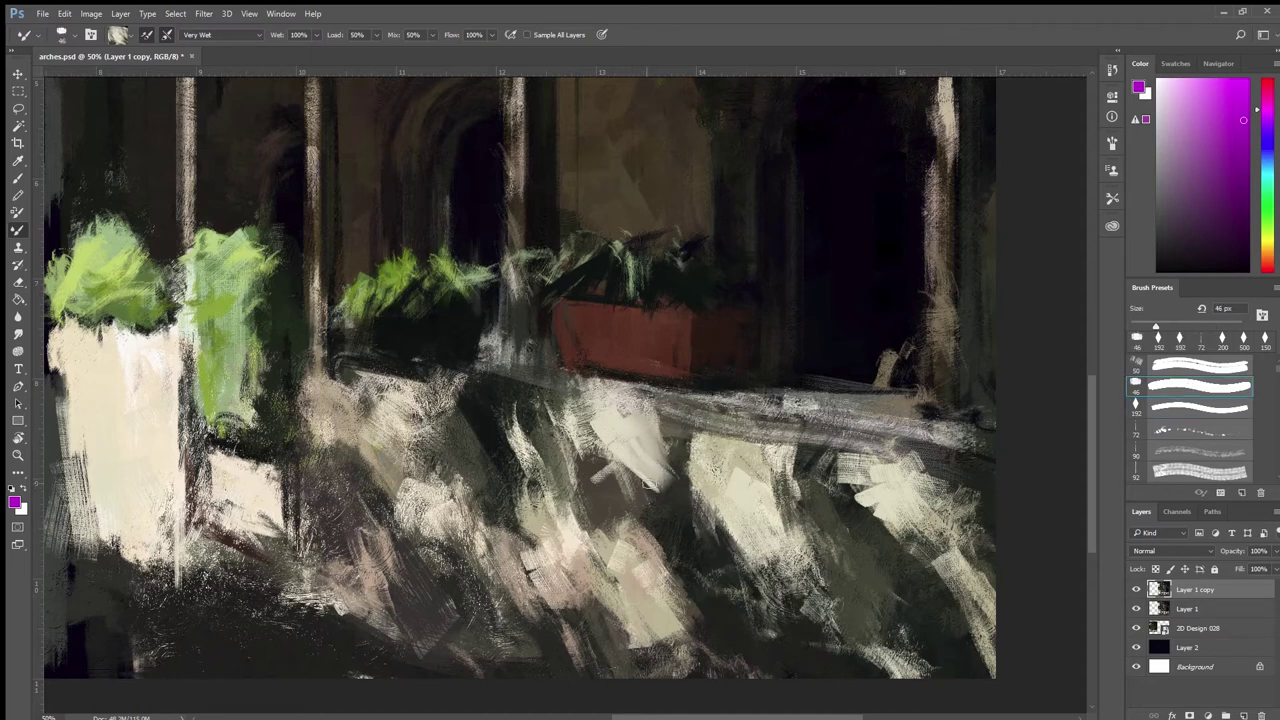
Step: Enlarge the brush to 175 px, try blending the light wall patch below the planter, and undo the stroke
key("]")
key("bracketright")
key("bracketright")
key("bracketright")
key("bracketright")
key("bracketright")
key("bracketright")
key("bracketright")
key("bracketright")
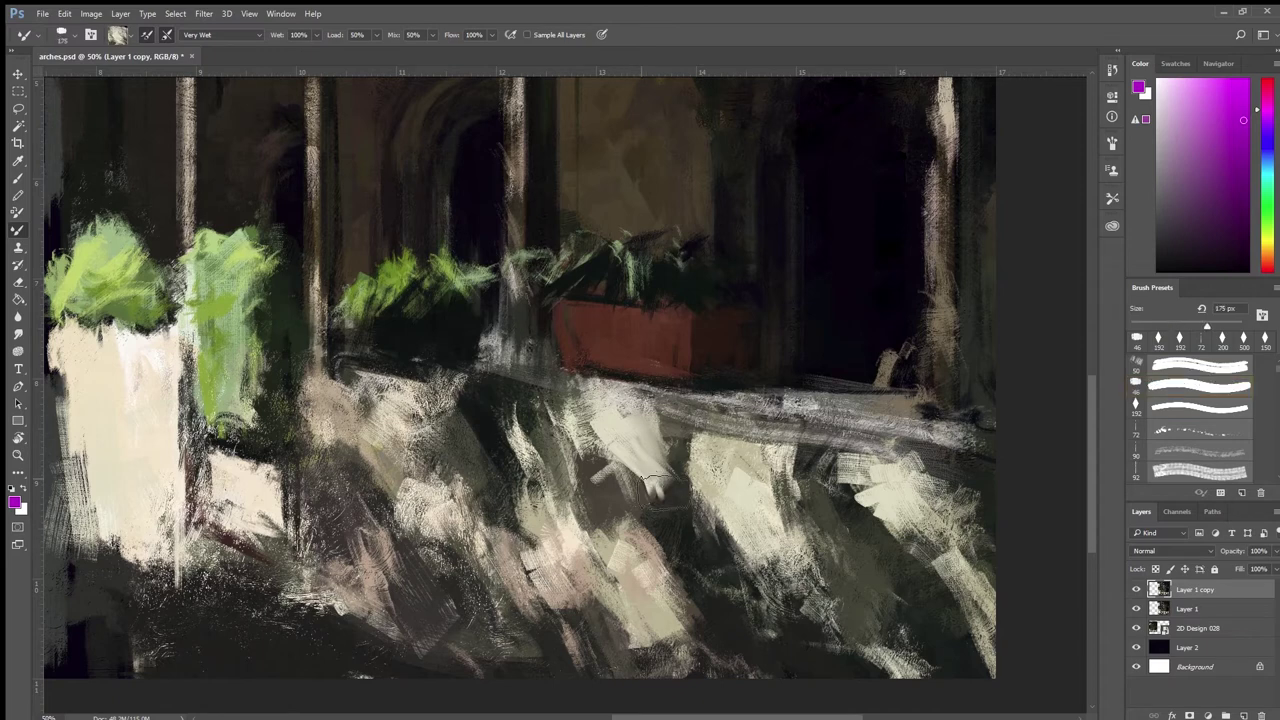
left_click_drag(648, 494, 620, 450)
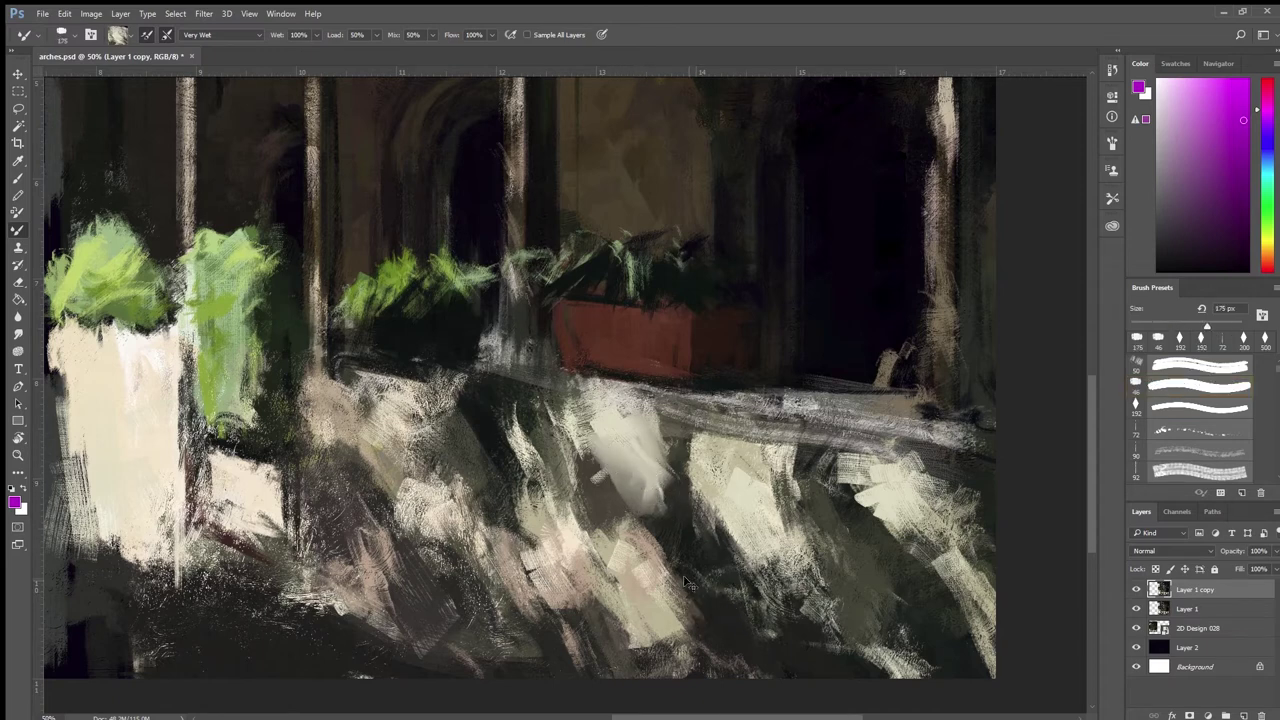
key("ctrl+z")
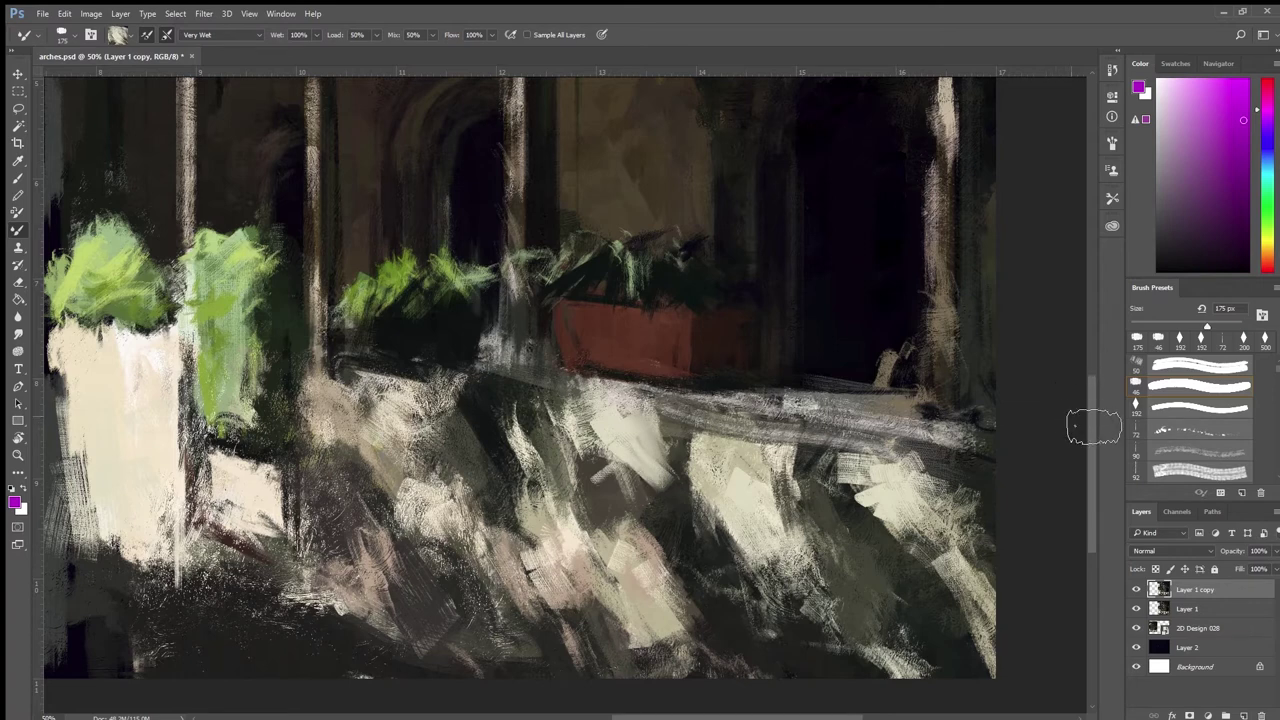
Step: Try the 50 px brush preset on the same light patch and undo the last blending strokes
left_click(1187, 366)
mouse_move(624, 458)
left_mouse_down()
mouse_move(611, 462)
mouse_move(637, 483)
mouse_move(650, 475)
mouse_move(628, 471)
left_mouse_up()
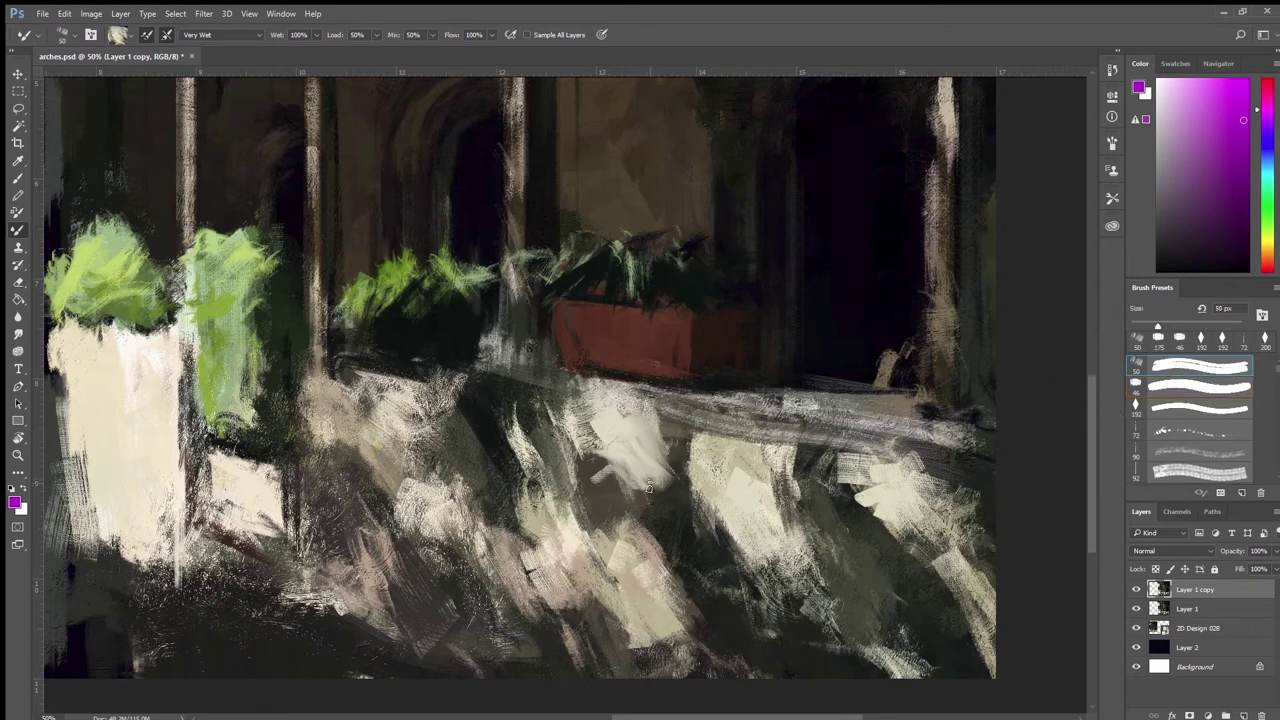
key("ctrl+alt+z")
key("ctrl+alt+z")
key("ctrl+alt+z")
key("ctrl+alt+z")
Step: Blend the light wall patch below the red planter and the shadow beside it with the 90 px and 92 px brush presets
left_click(1197, 455)
left_click_drag(601, 466, 653, 488)
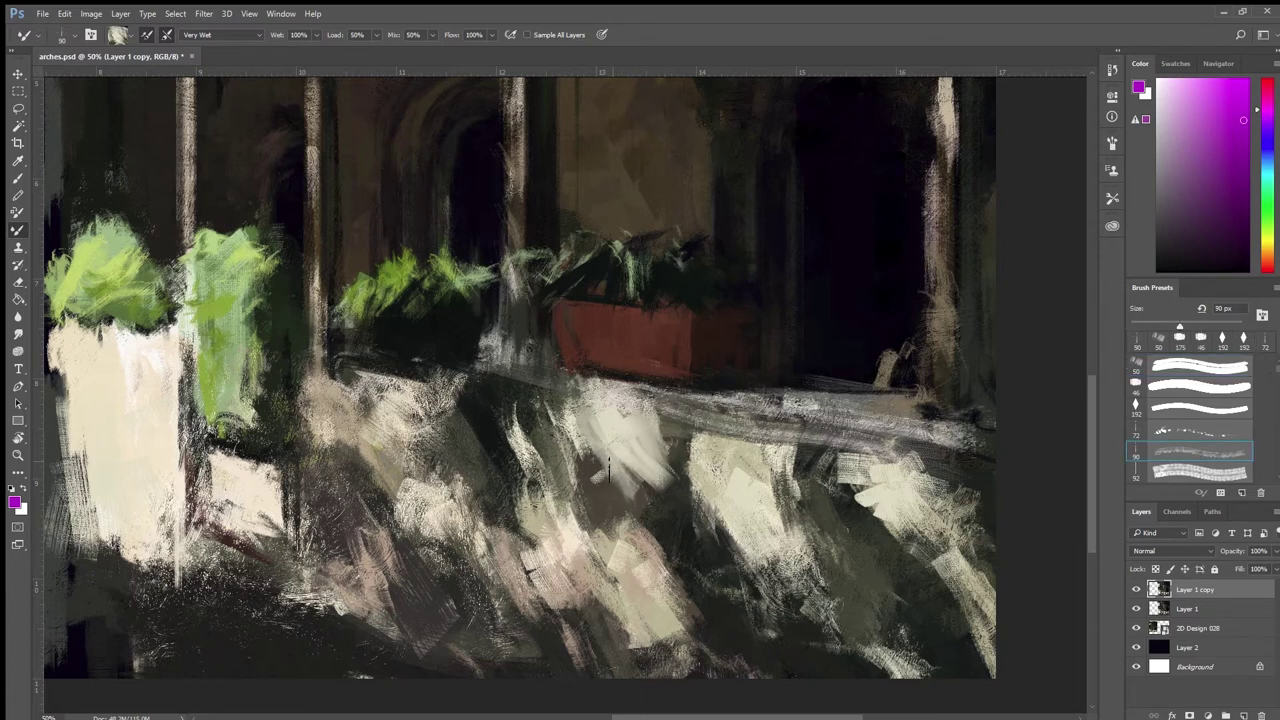
mouse_move(623, 462)
left_mouse_down()
mouse_move(641, 493)
mouse_move(659, 492)
mouse_move(630, 485)
mouse_move(674, 512)
left_mouse_up()
left_click(1205, 473)
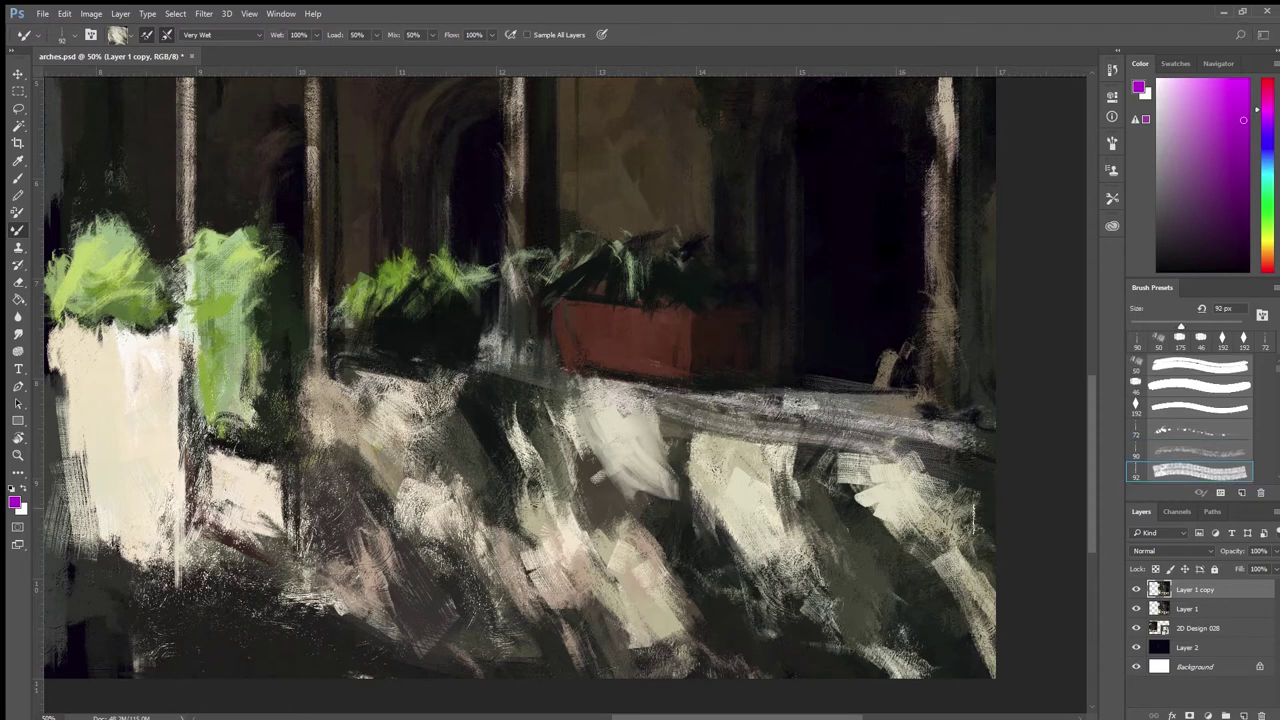
left_click_drag(640, 488, 662, 510)
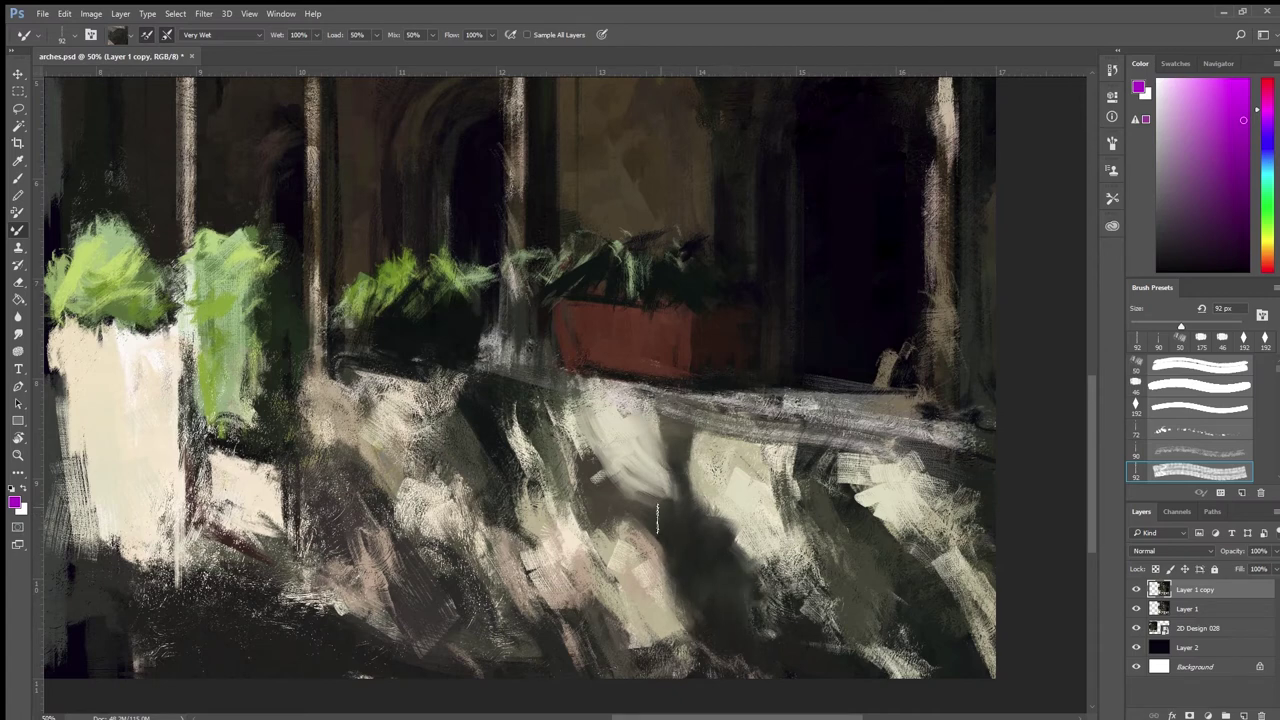
Step: Toggle the visibility of Layer 1 copy to compare the blended area with the original painting
left_click(1137, 590)
left_click(1137, 590)
left_click(1137, 590)
left_click(1137, 590)
left_click(1137, 590)
left_click(1137, 590)
Step: Load sampled light wall colours and blend the sunlit patches along the wall's upper edge below the plants
left_click(714, 460, "alt")
left_click_drag(577, 422, 568, 404)
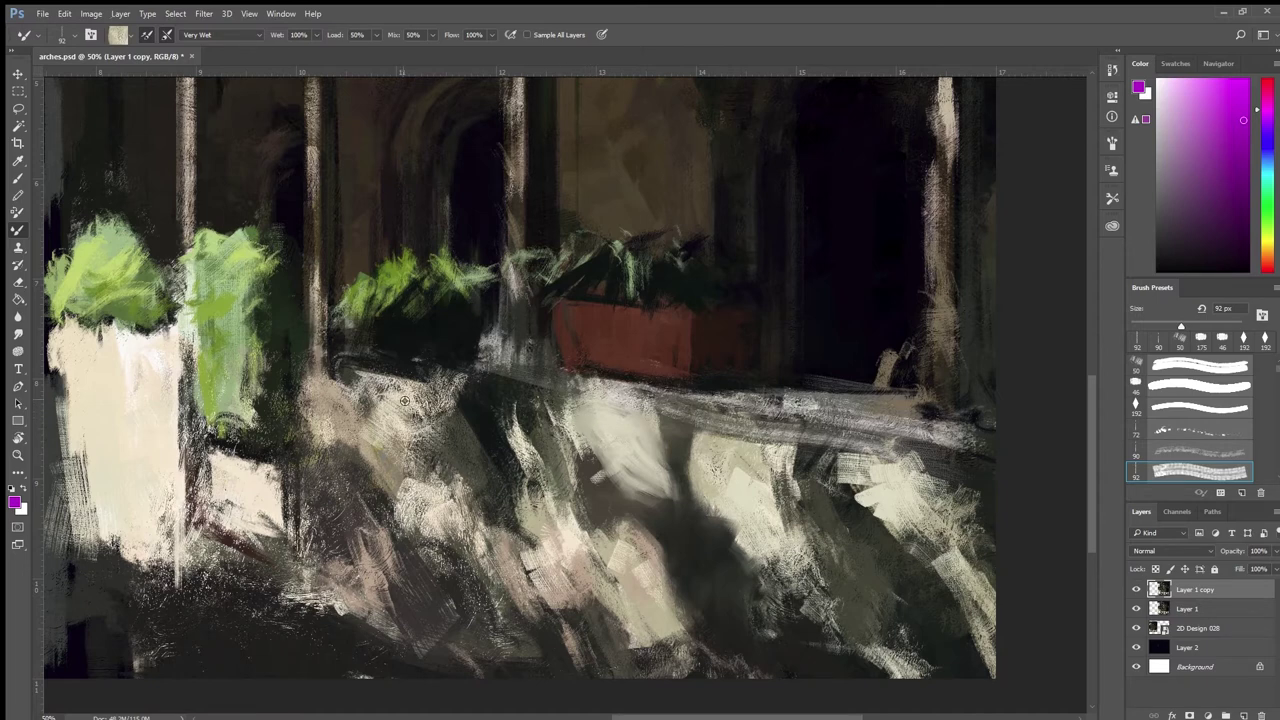
mouse_move(405, 400)
left_mouse_down()
mouse_move(420, 395)
mouse_move(392, 418)
mouse_move(410, 410)
mouse_move(400, 450)
left_mouse_up()
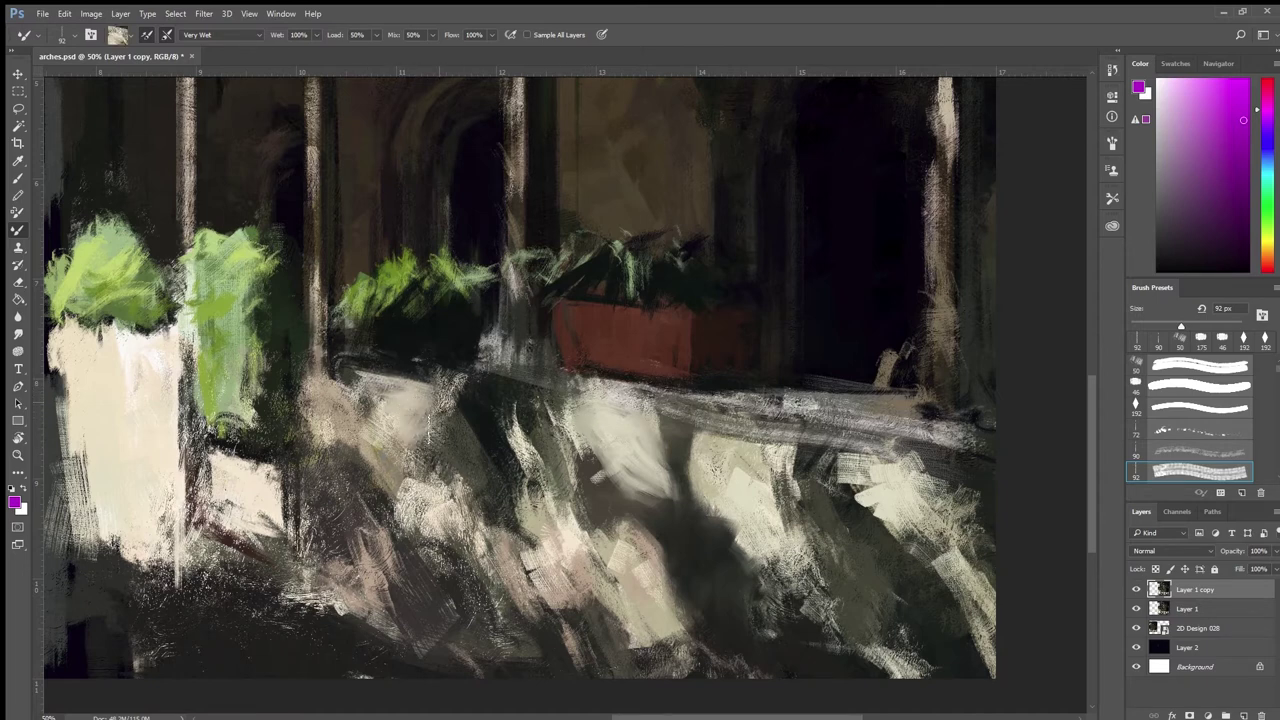
left_click(254, 497, "alt")
mouse_move(378, 402)
left_mouse_down()
mouse_move(366, 438)
mouse_move(342, 404)
mouse_move(373, 432)
left_mouse_up()
Step: Sample the area over the reference photo's planter, try a Very Wet stroke on the cream block, and undo it
left_click_drag(355, 395, 855, 421)
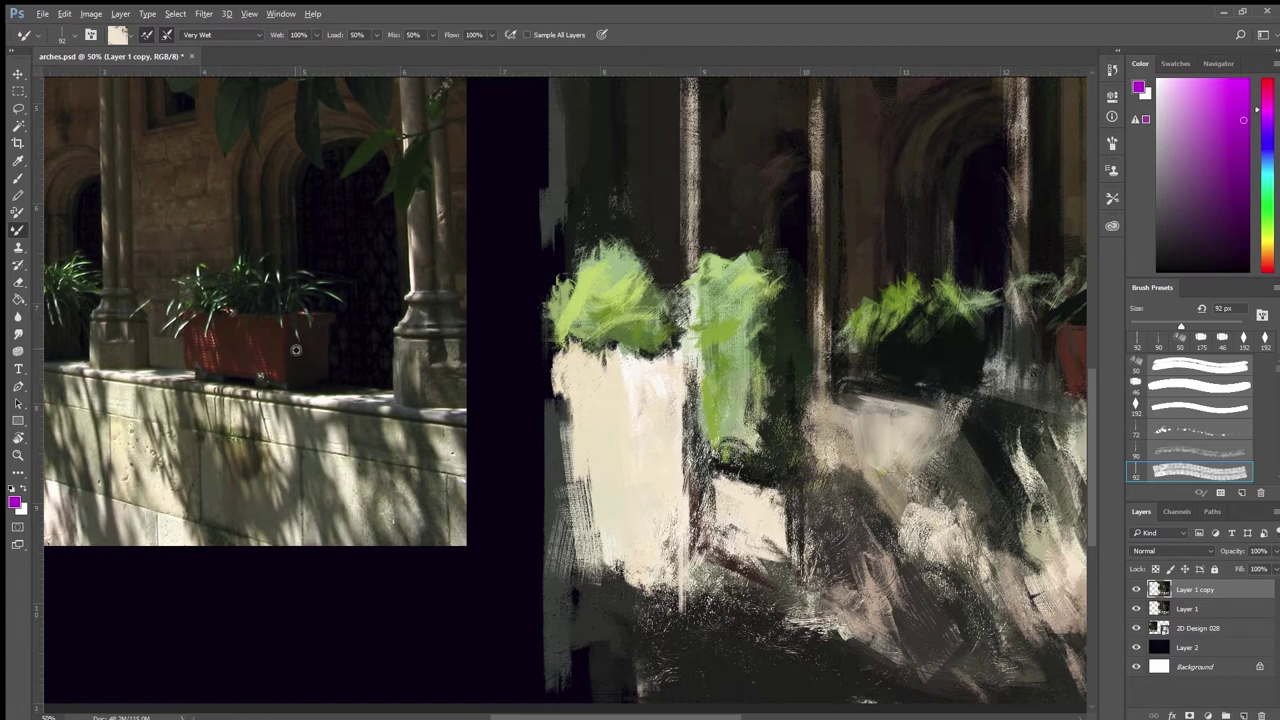
left_click(299, 362, "alt")
mouse_move(653, 431)
left_mouse_down()
mouse_move(686, 407)
mouse_move(659, 398)
left_mouse_up()
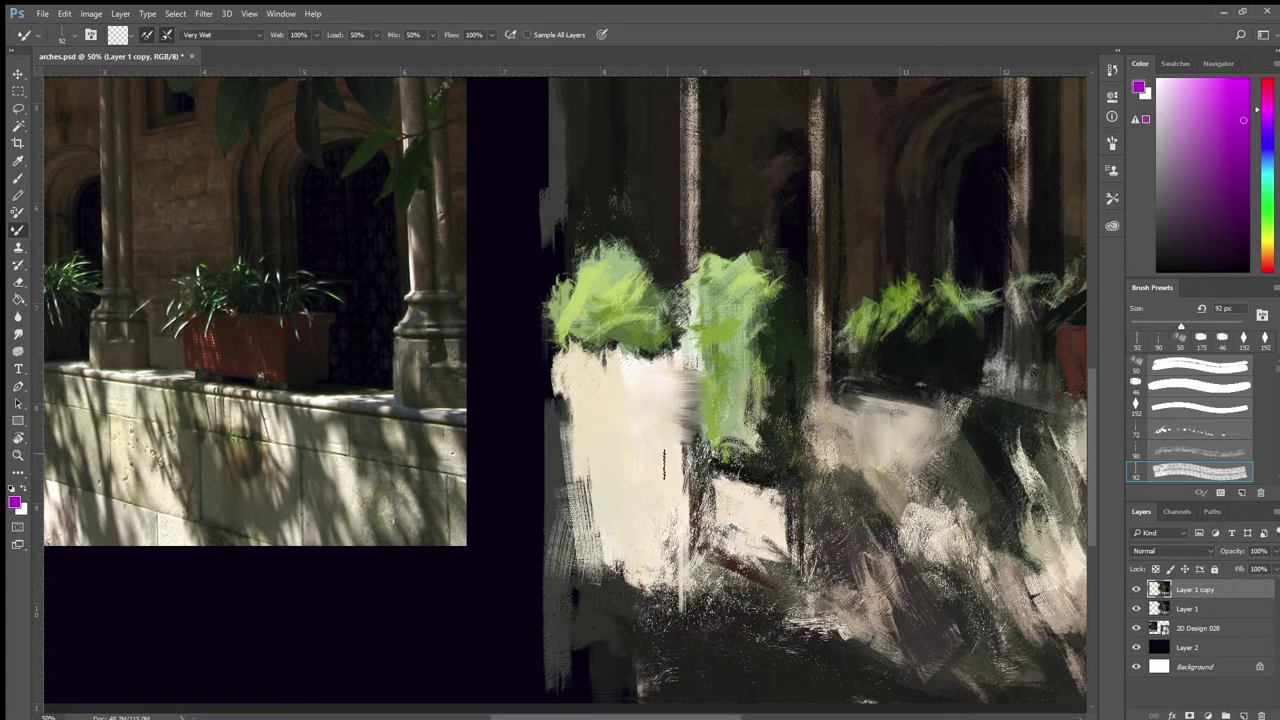
key("ctrl+z")
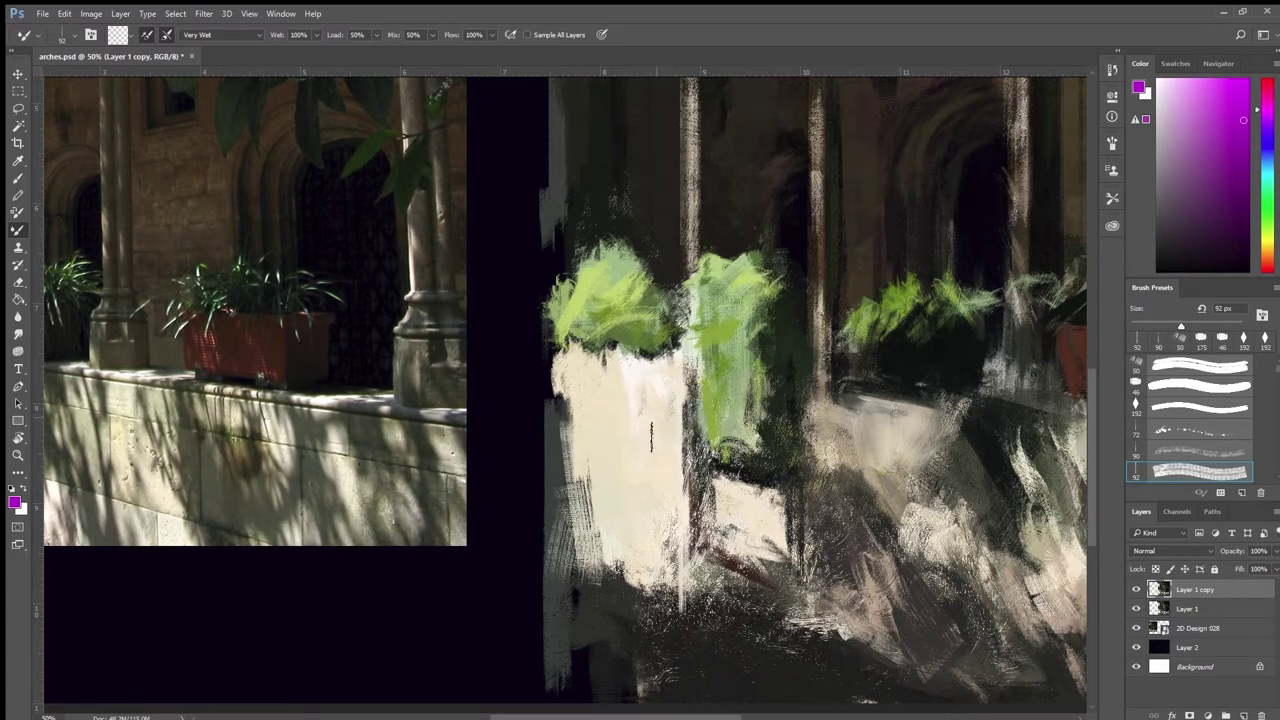
Step: Load light green from the bush and try Very Wet strokes on the cream block beneath it
left_click(587, 289, "alt")
left_click_drag(634, 502, 624, 505)
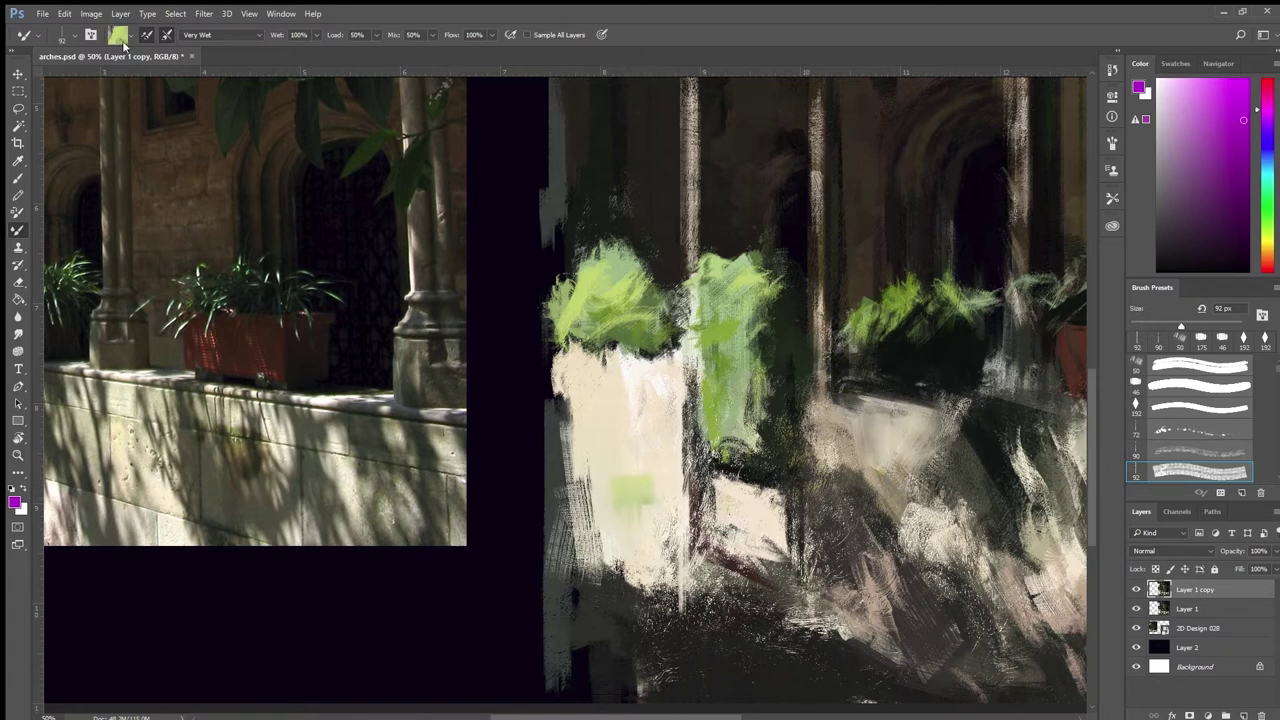
left_click_drag(660, 516, 627, 492)
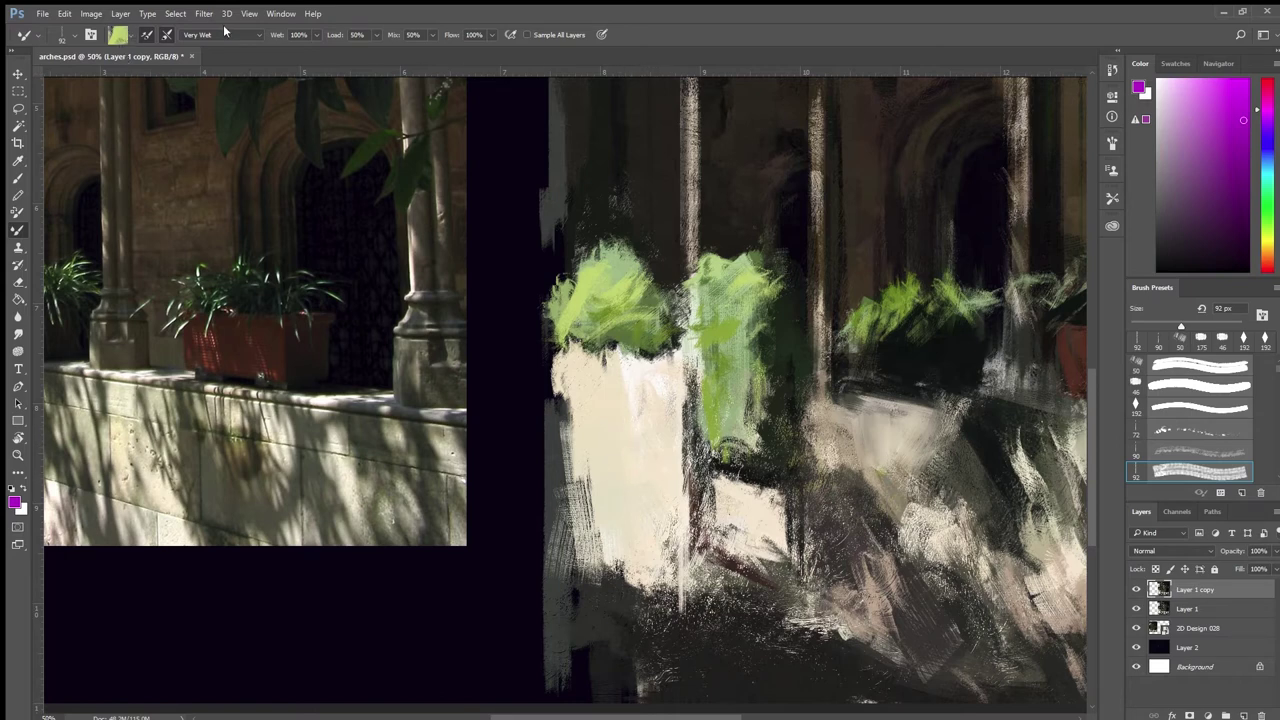
Step: Switch the Mixer Brush to Dry, try a green stroke on the cream block, and undo it
key("0")
left_click_drag(620, 380, 613, 476)
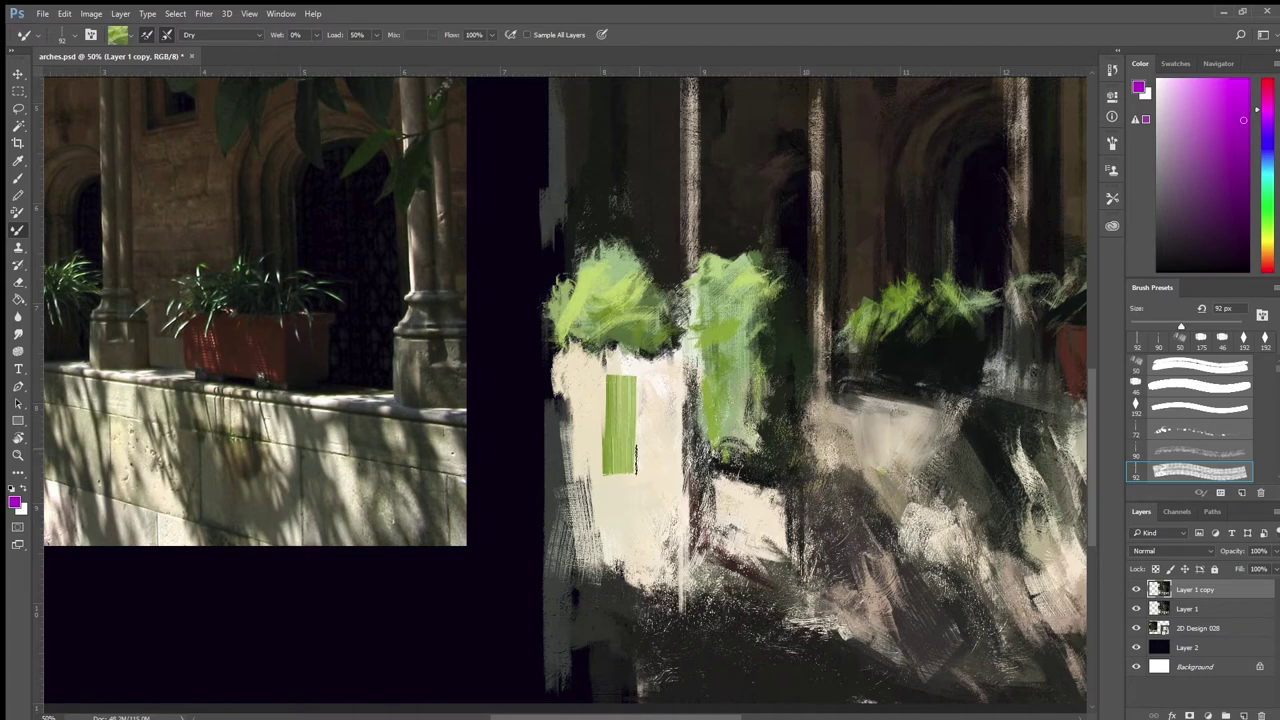
key("ctrl+z")
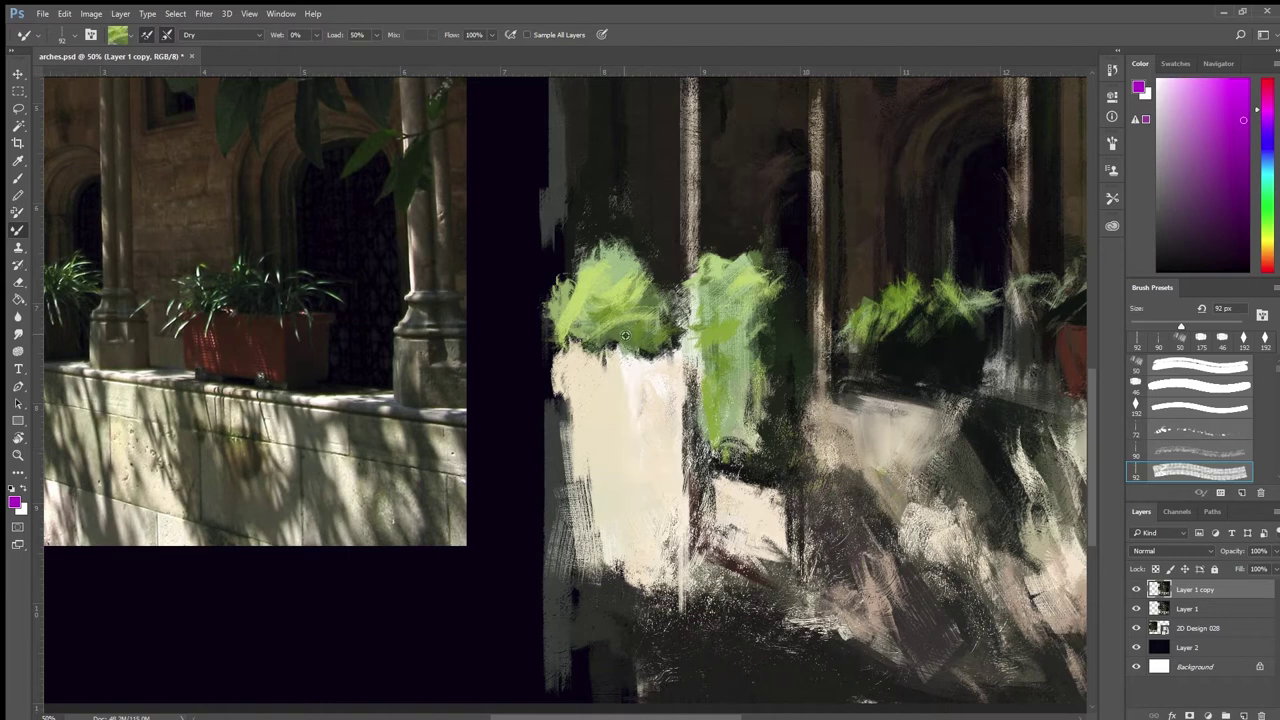
Step: Undo a trial Dry stroke across the cream block and repaint the block with vertical strokes of its sampled cream tones
left_click_drag(625, 336, 609, 420)
key("ctrl+z")
left_click(580, 436, "alt")
mouse_move(566, 486)
left_mouse_down()
mouse_move(560, 398)
mouse_move(588, 565)
mouse_move(630, 596)
left_mouse_up()
left_click(605, 483, "alt")
left_click(616, 548, "alt")
left_click(642, 422, "alt")
mouse_move(646, 405)
left_mouse_down()
mouse_move(644, 470)
mouse_move(631, 473)
mouse_move(640, 490)
mouse_move(613, 482)
mouse_move(618, 407)
mouse_move(649, 502)
mouse_move(650, 483)
mouse_move(638, 525)
left_mouse_up()
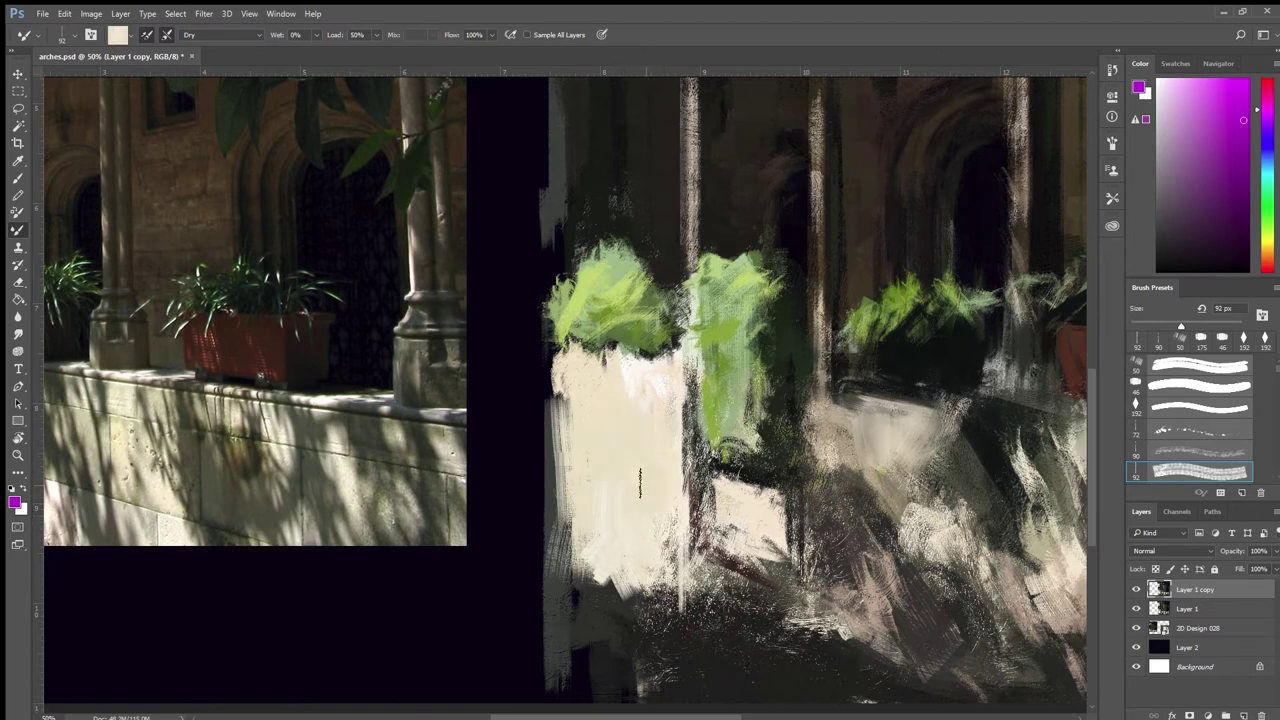
left_click_drag(638, 400, 664, 508)
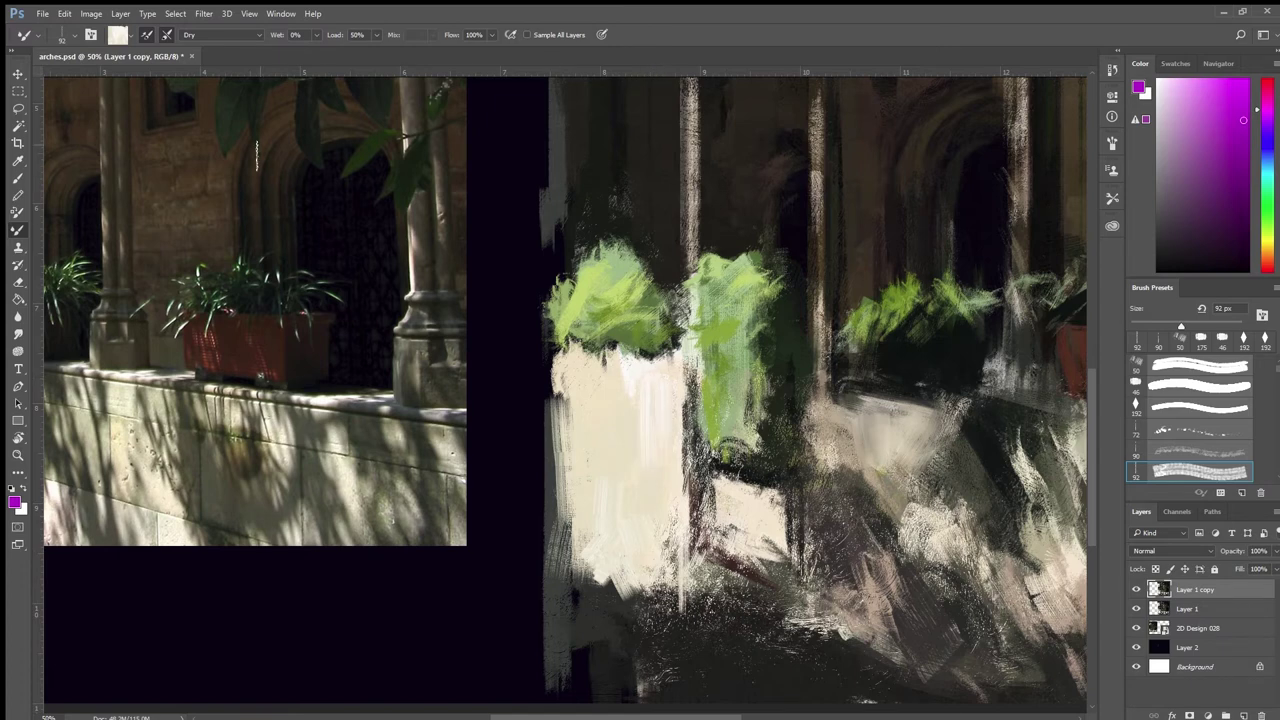
Step: Switch the Mixer Brush to Very Wet, Heavy Mix and blend along the cream block's upper edge with colour sampled beneath the bush
left_click(194, 167)
left_click(640, 355, "alt")
mouse_move(640, 362)
left_mouse_down()
mouse_move(658, 372)
mouse_move(654, 356)
left_mouse_up()
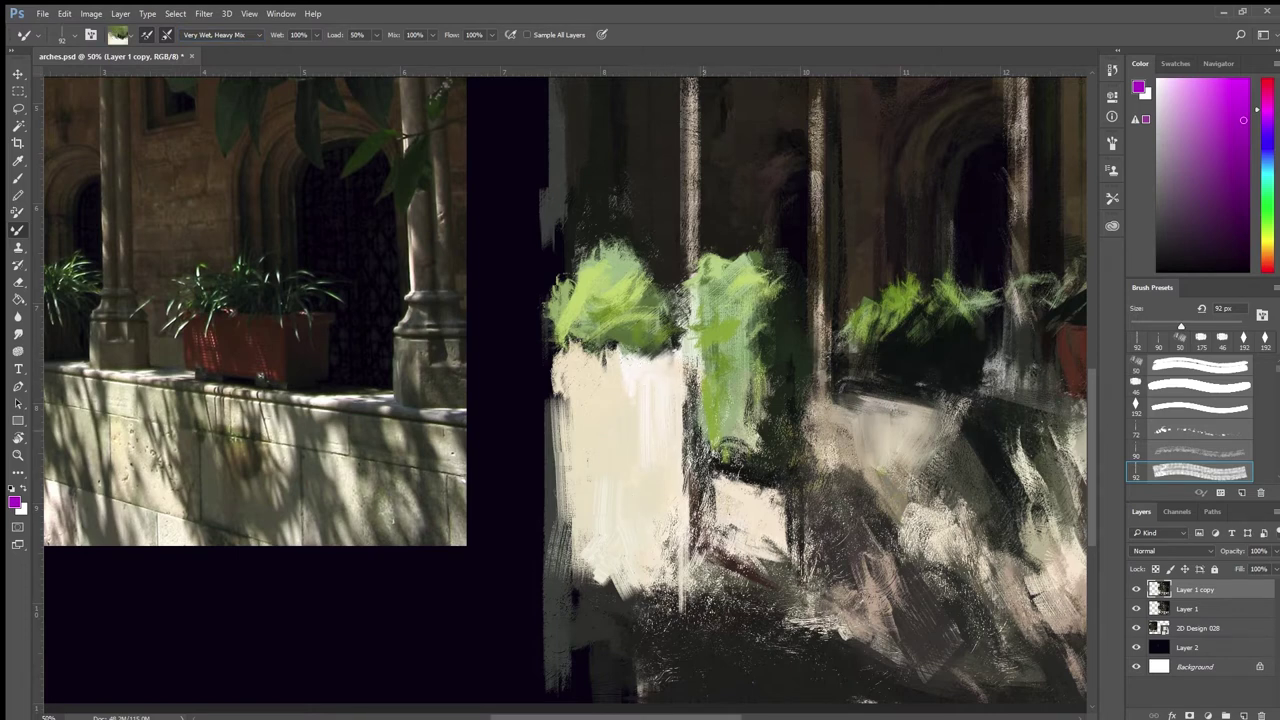
Step: Sample the column edges and dark arch openings and blend the far column's inner edge into the dark arch
left_click_drag(876, 391, 677, 452)
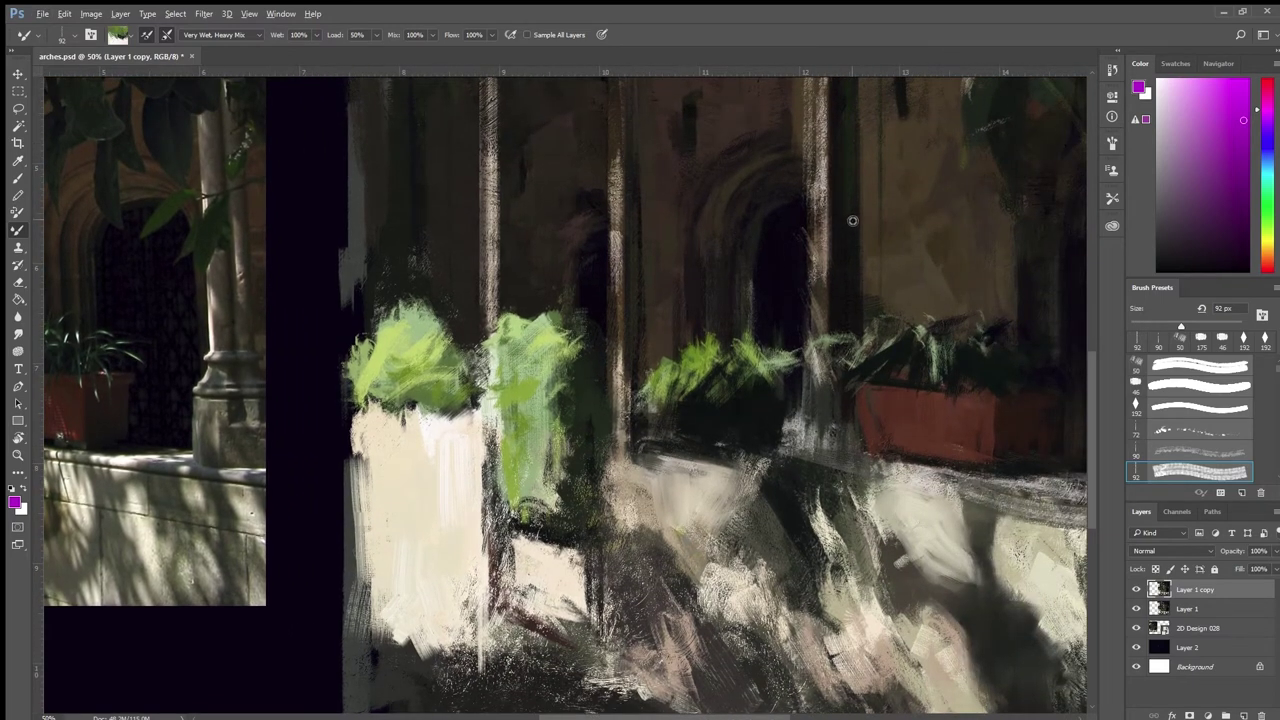
left_click(834, 256, "alt")
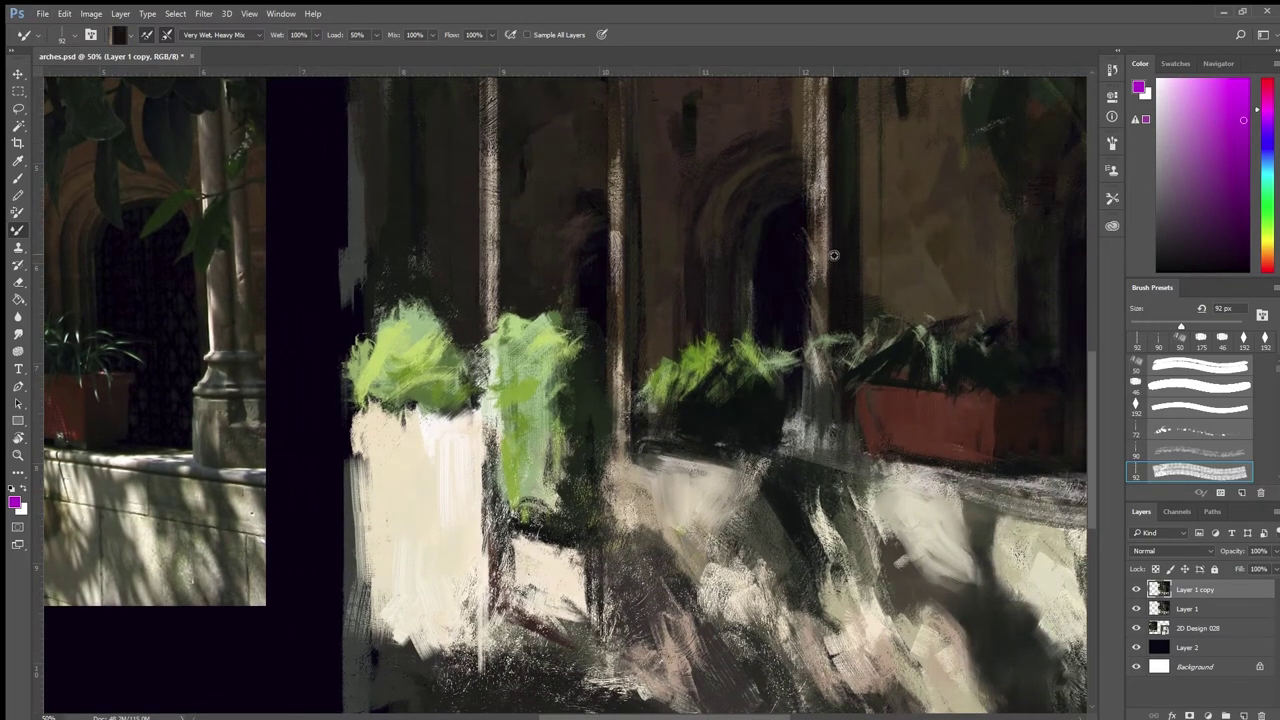
left_click(759, 261, "alt")
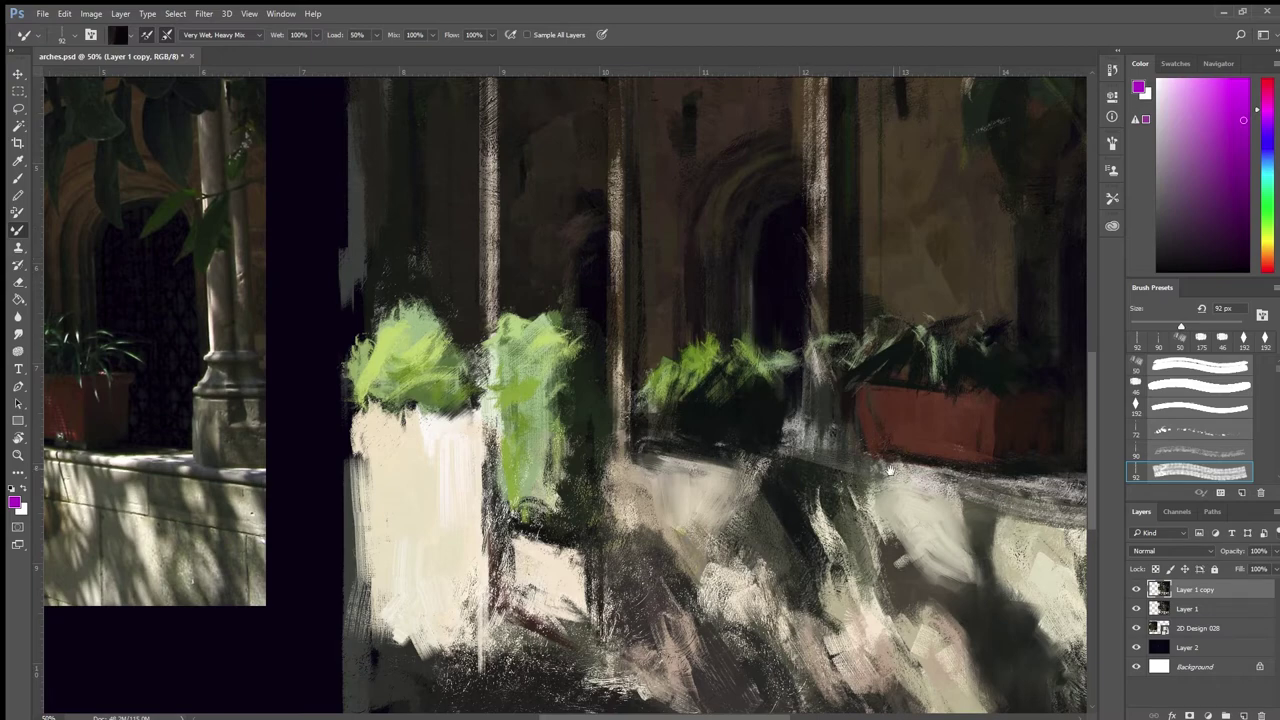
left_click_drag(890, 470, 718, 448)
left_click_drag(902, 430, 690, 442)
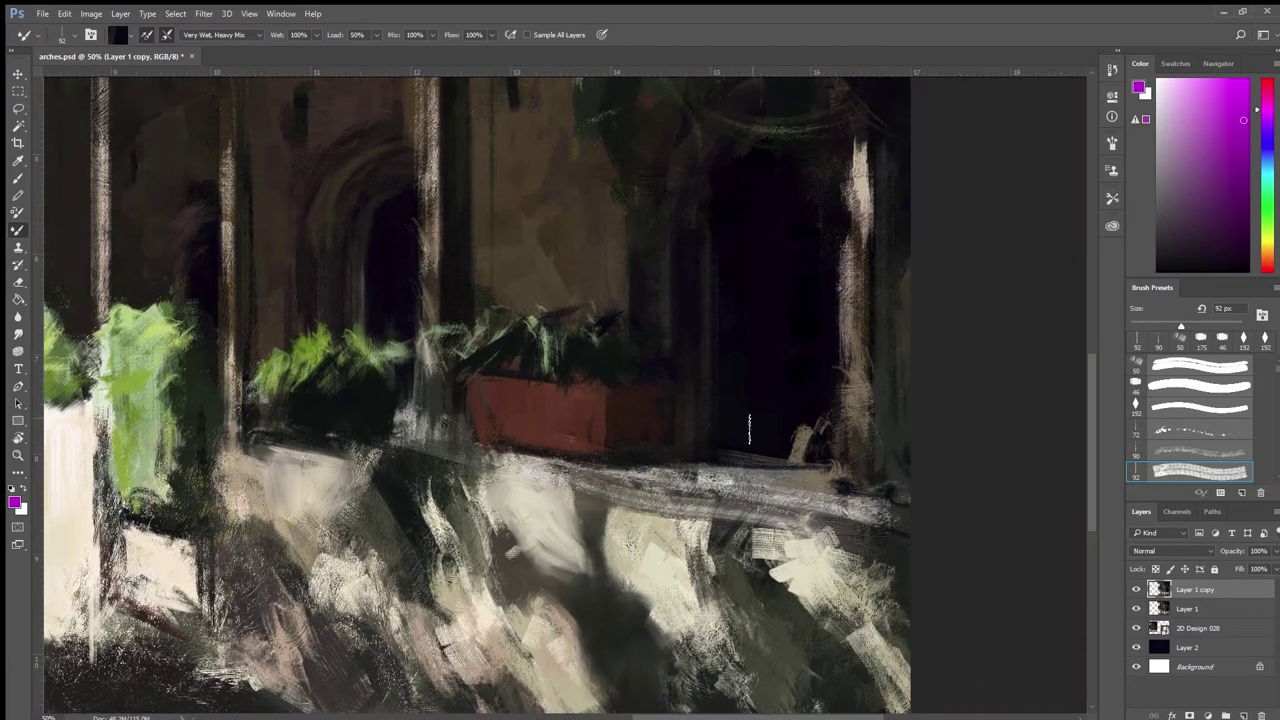
left_click(826, 300, "alt")
left_click_drag(838, 262, 832, 372)
Step: Load dark background colours from above the first bush and blend the wall around the bush's upper edge
mouse_move(536, 309)
left_mouse_down()
mouse_move(826, 364)
mouse_move(610, 326)
mouse_move(613, 314)
left_mouse_up()
left_click(397, 268, "alt")
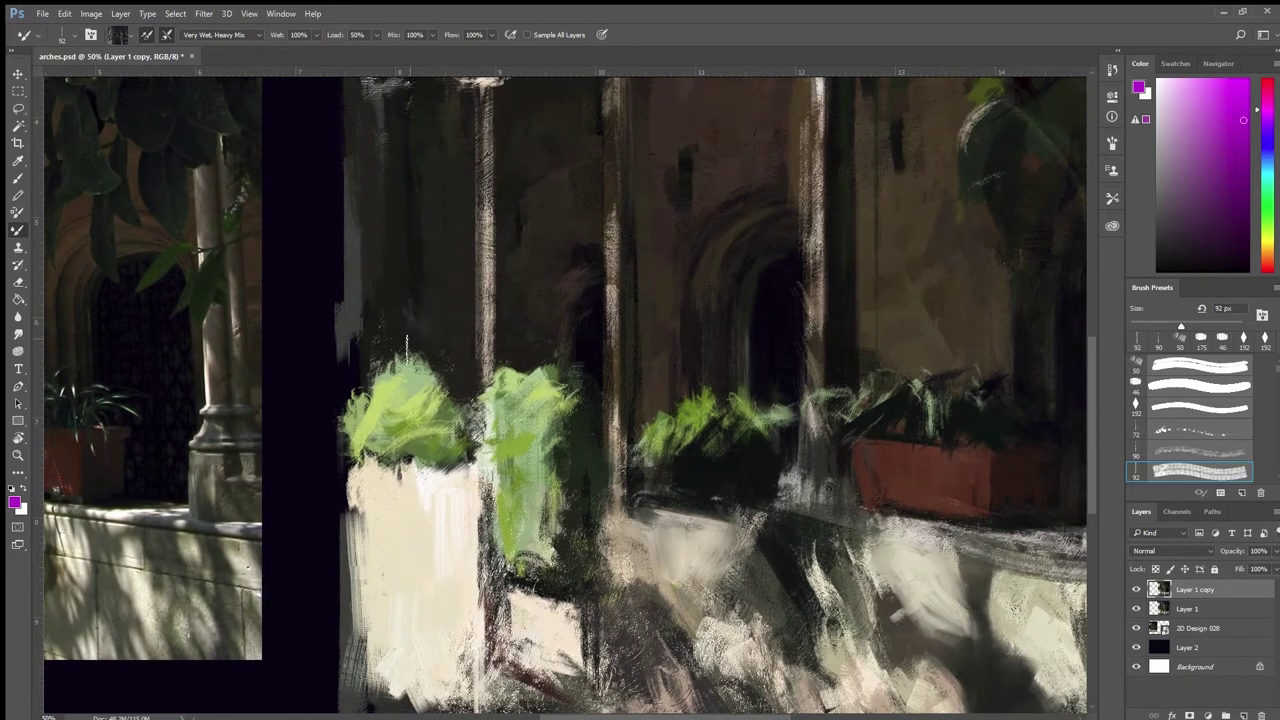
left_click(428, 246, "alt")
Step: Load colours along the foot of the cream block and blend its ragged lower edge into the dark ground
left_click_drag(542, 558, 564, 356)
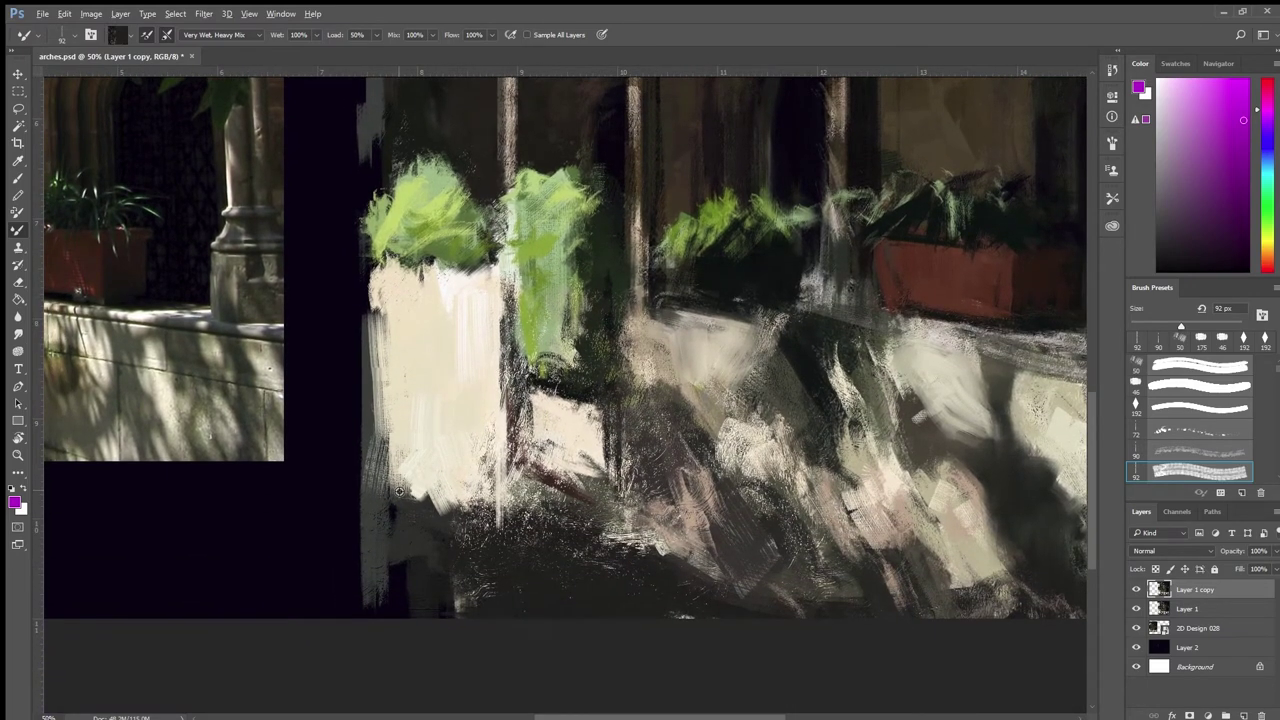
left_click(399, 491, "alt")
mouse_move(398, 492)
left_mouse_down()
mouse_move(424, 505)
mouse_move(412, 516)
left_mouse_up()
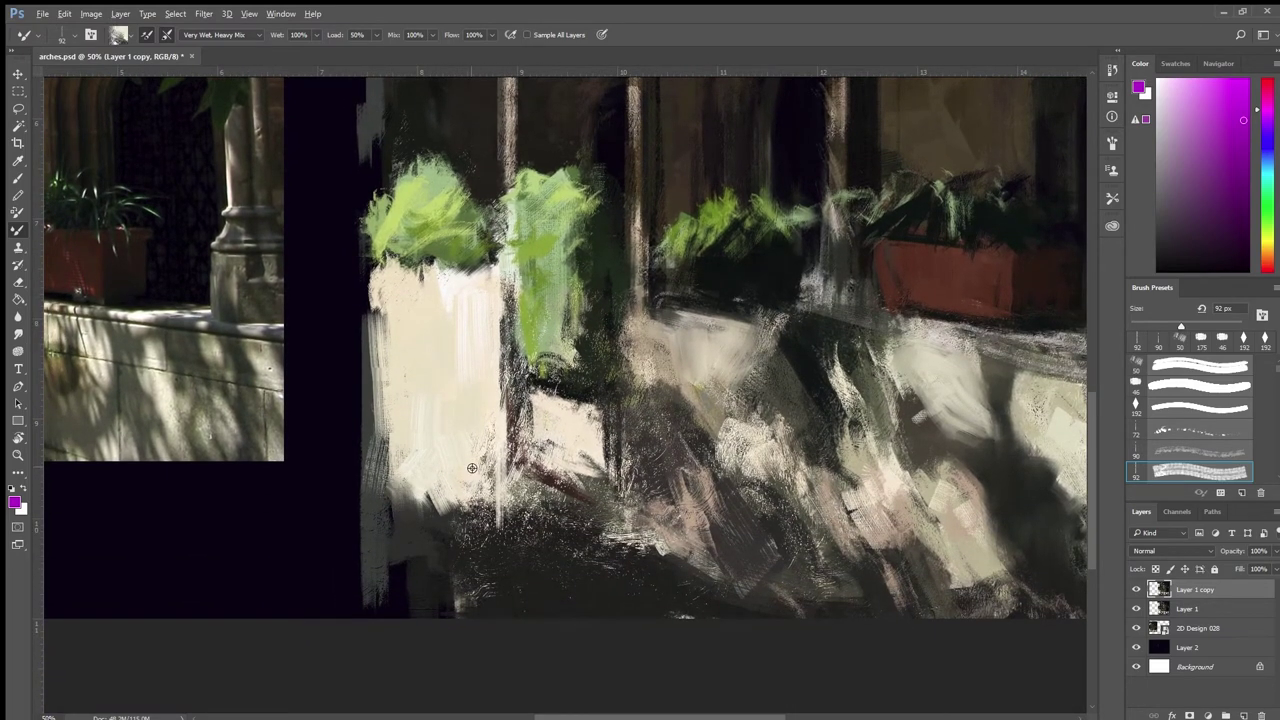
left_click(449, 464, "alt")
mouse_move(449, 468)
left_mouse_down()
mouse_move(444, 500)
mouse_move(480, 515)
mouse_move(479, 540)
mouse_move(494, 514)
left_mouse_up()
left_click_drag(490, 458, 492, 500)
left_click_drag(600, 547, 579, 497)
Step: Sample the small cream patch and the area over the reference photo, and try a stroke at the foot of the grey strip
left_click(525, 377, "alt")
mouse_move(525, 384)
left_mouse_down()
mouse_move(530, 480)
mouse_move(548, 420)
mouse_move(582, 470)
mouse_move(694, 541)
mouse_move(865, 532)
left_mouse_up()
left_click(550, 400, "alt")
left_click(484, 396, "alt")
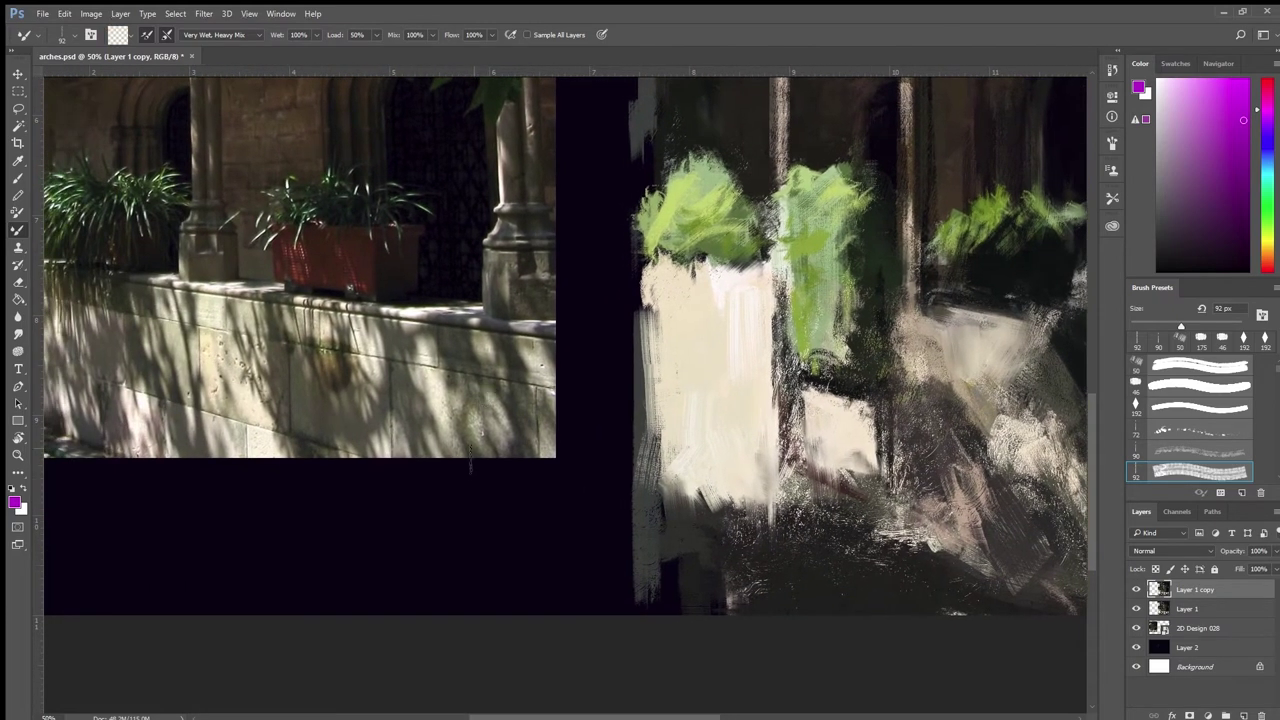
mouse_move(645, 568)
left_mouse_down()
mouse_move(660, 646)
mouse_move(732, 602)
mouse_move(645, 590)
left_mouse_up()
Step: Set the Mixer Brush to Very Wet, load dark green beside the second green block, and blend its shadowed side and base
left_click_drag(943, 530, 786, 534)
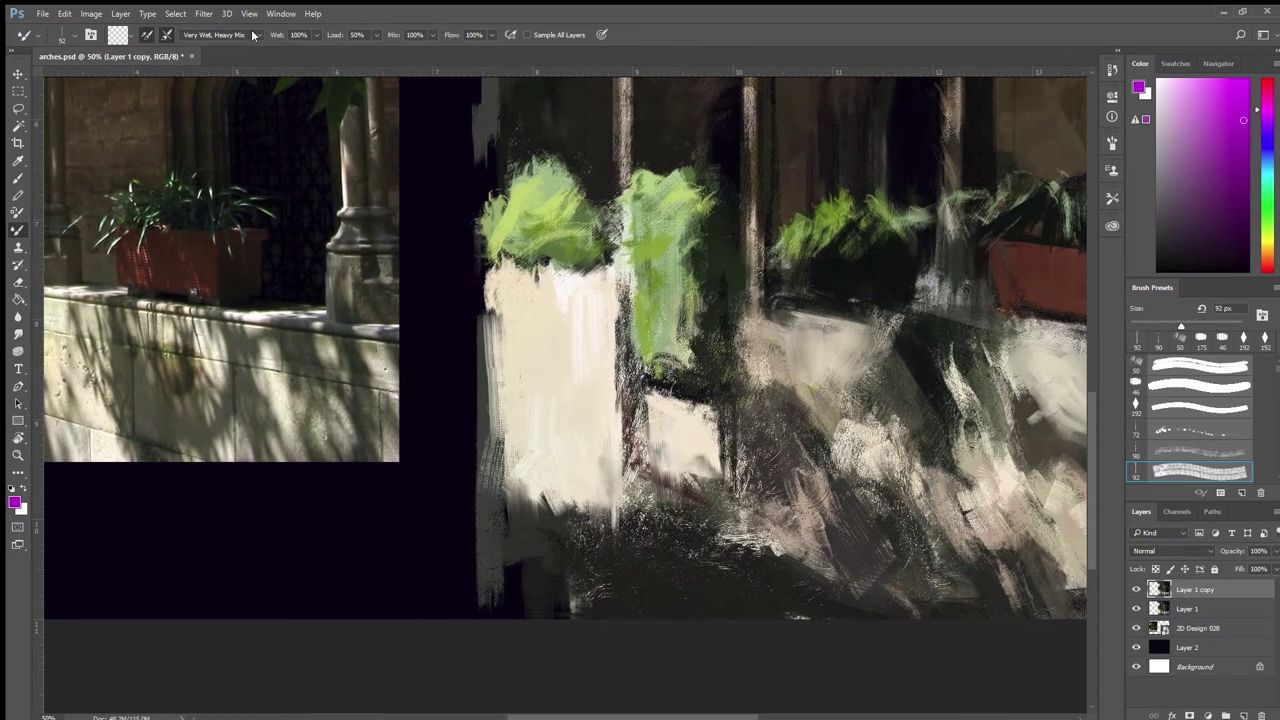
left_click(209, 152)
left_click(698, 310, "alt")
mouse_move(704, 312)
left_mouse_down()
mouse_move(677, 335)
mouse_move(679, 382)
mouse_move(724, 351)
mouse_move(648, 382)
left_mouse_up()
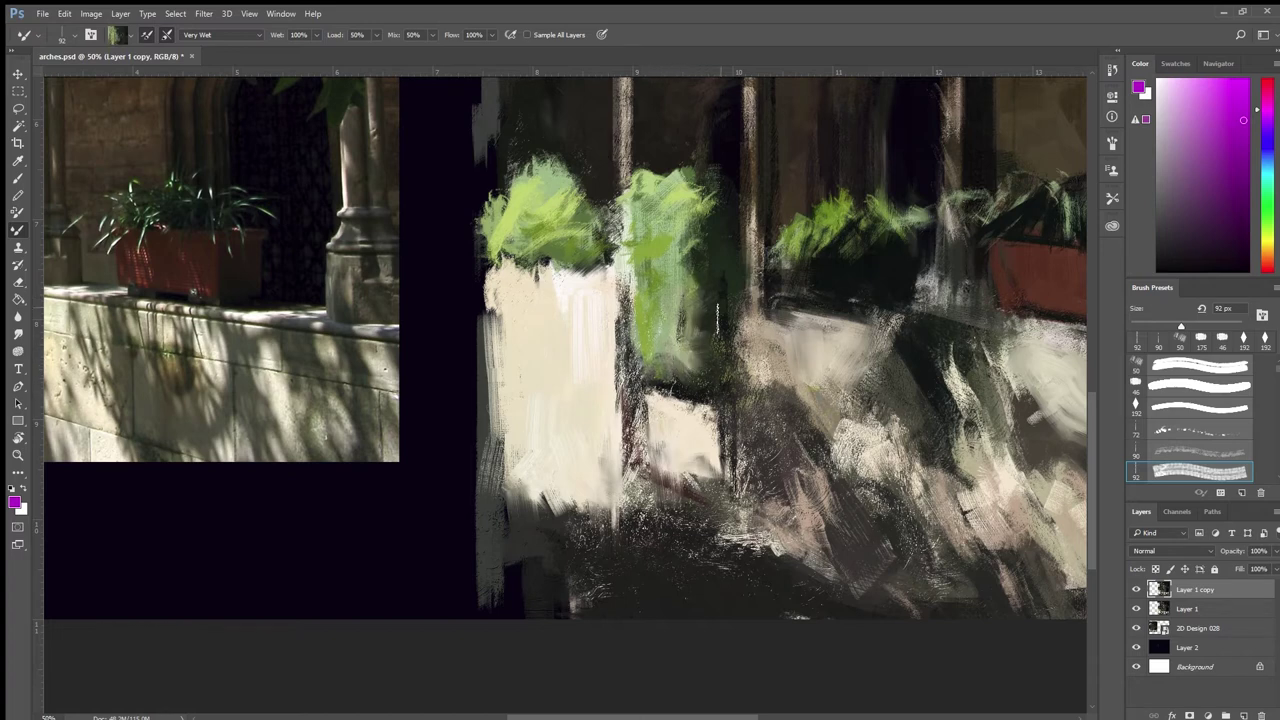
left_click_drag(698, 236, 682, 248)
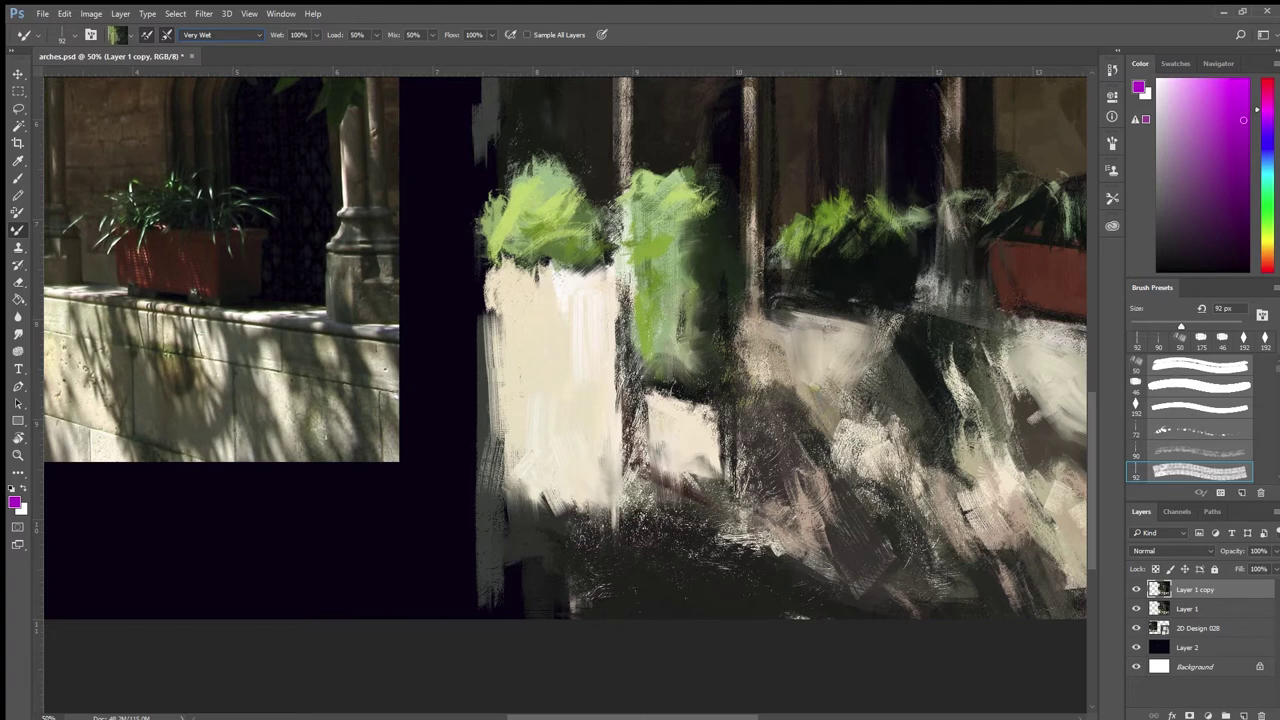
Step: Load light green, dark planter and column colours in turn and blend the brushwork in the first bush and around the dark planter
left_click(527, 198, "alt")
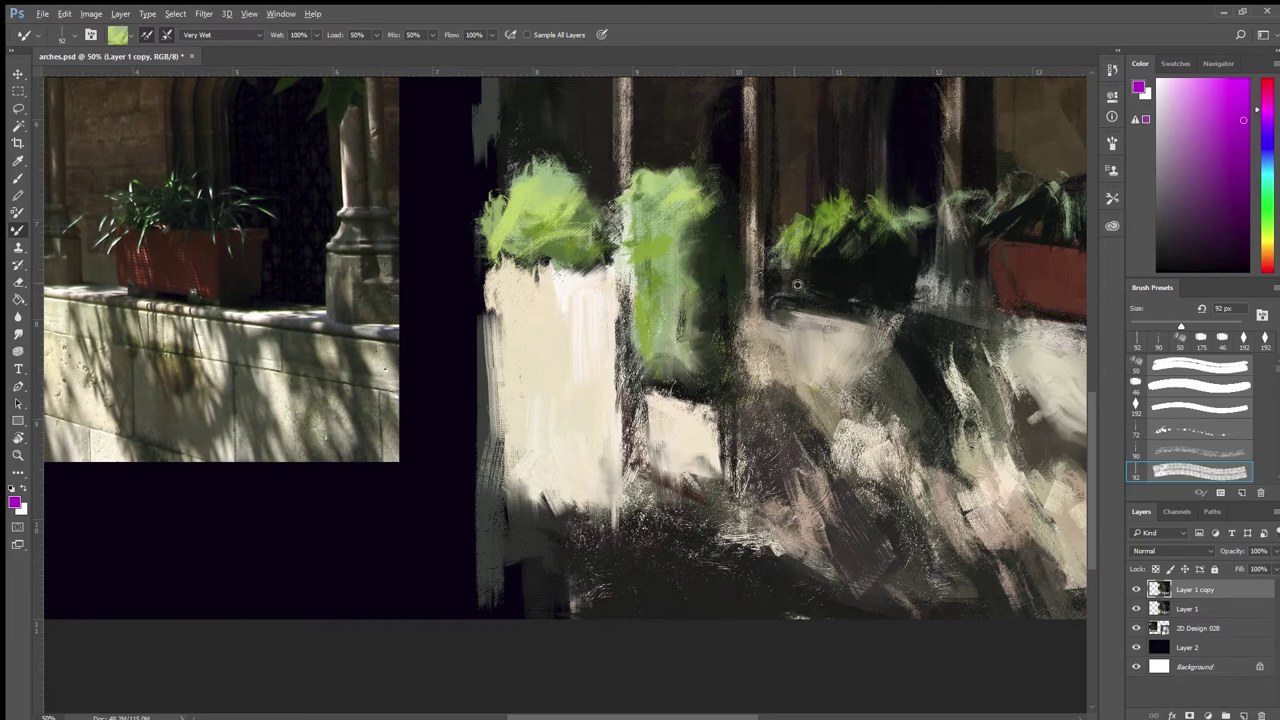
left_click(812, 288, "alt")
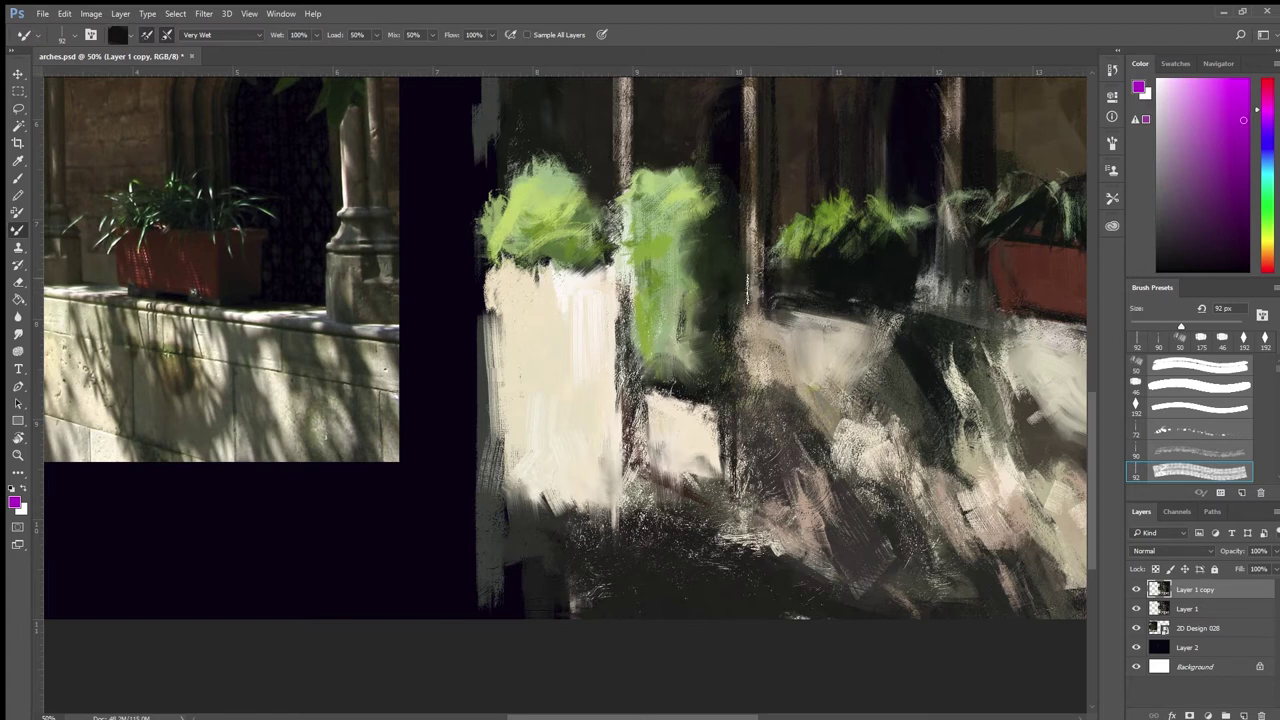
left_click(750, 286, "alt")
Step: Toggle the visibility of Layer 1 copy repeatedly to compare the blended foliage, cream block and wall with the original brushwork
left_click_drag(926, 428, 630, 537)
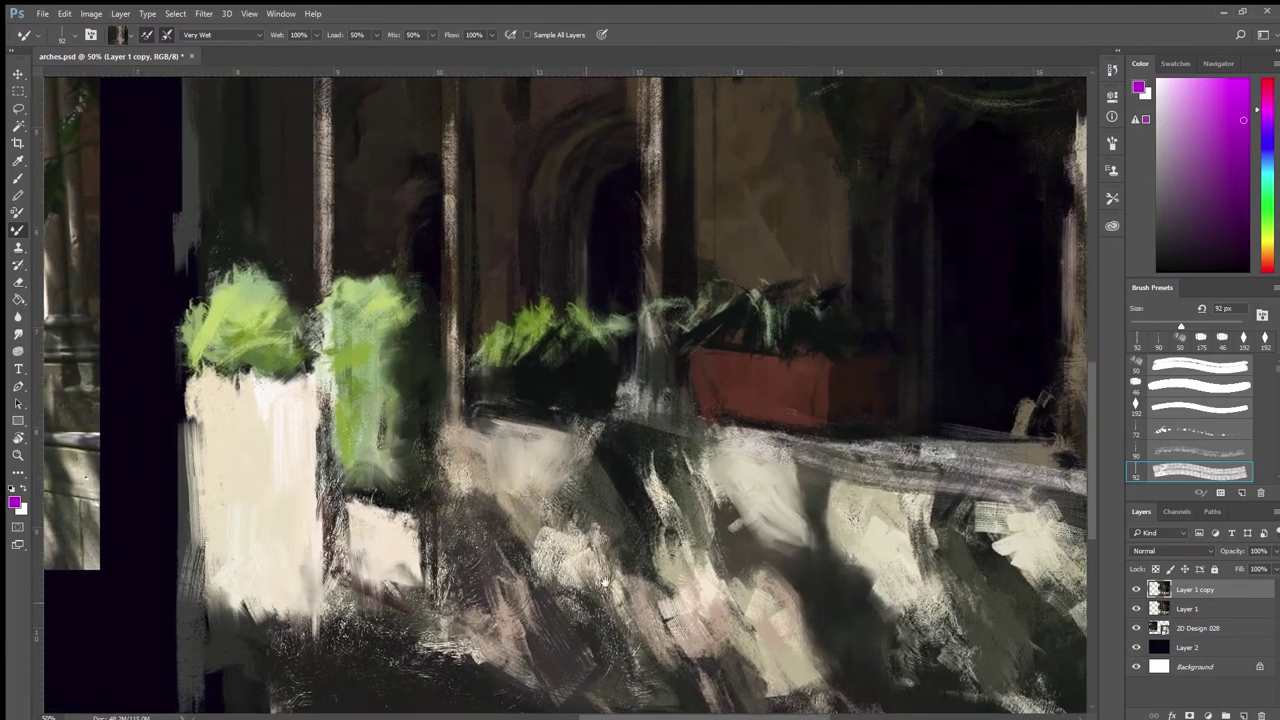
left_click_drag(738, 391, 736, 505)
key("ctrl+minus")
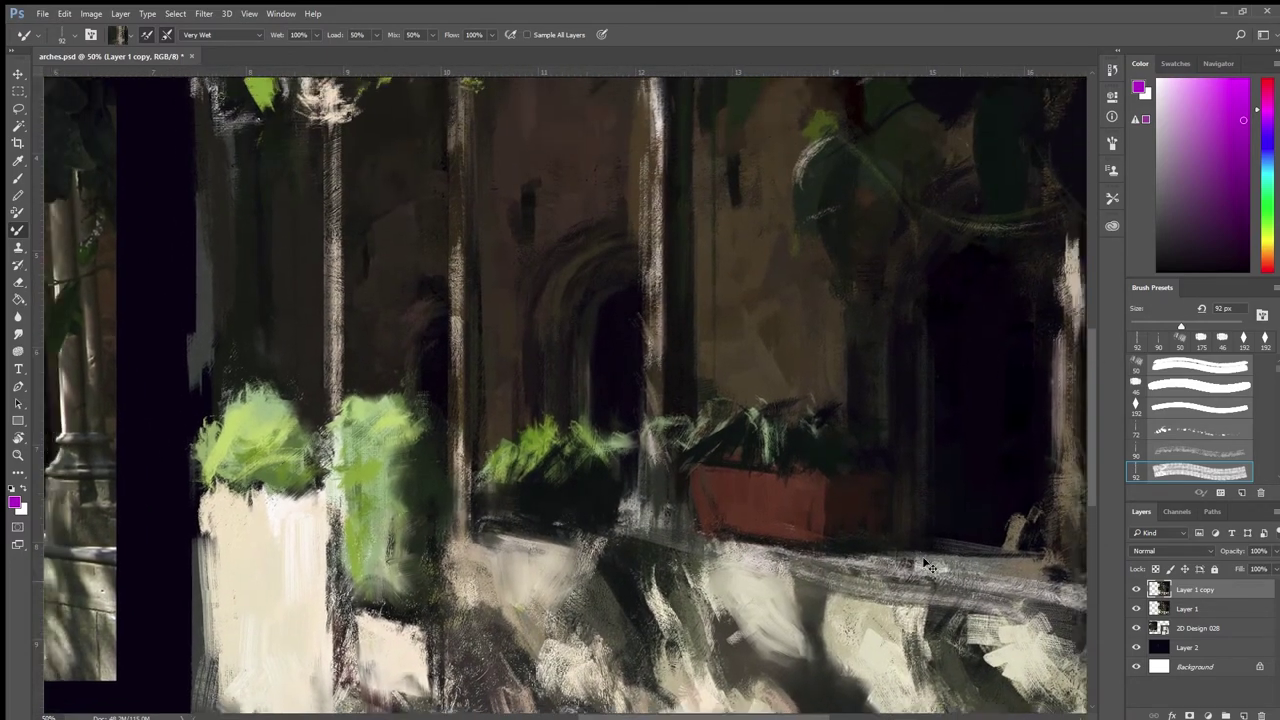
key("ctrl+plus")
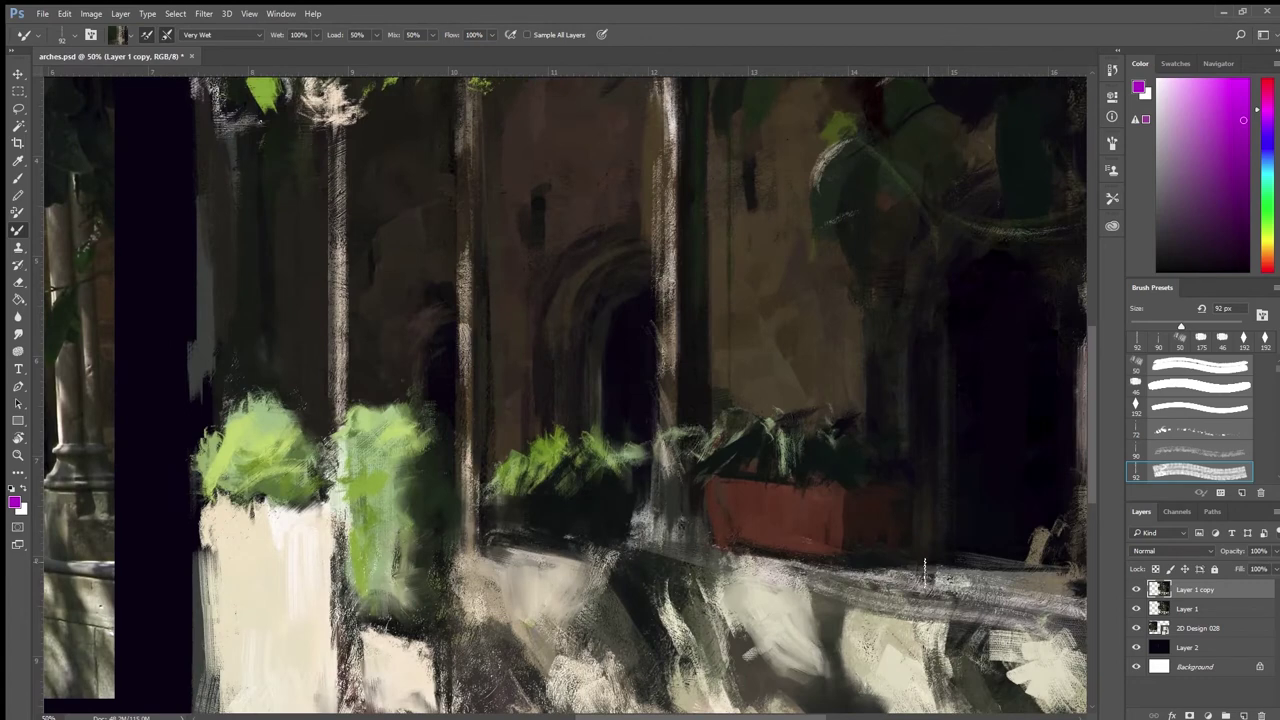
left_click(1137, 591)
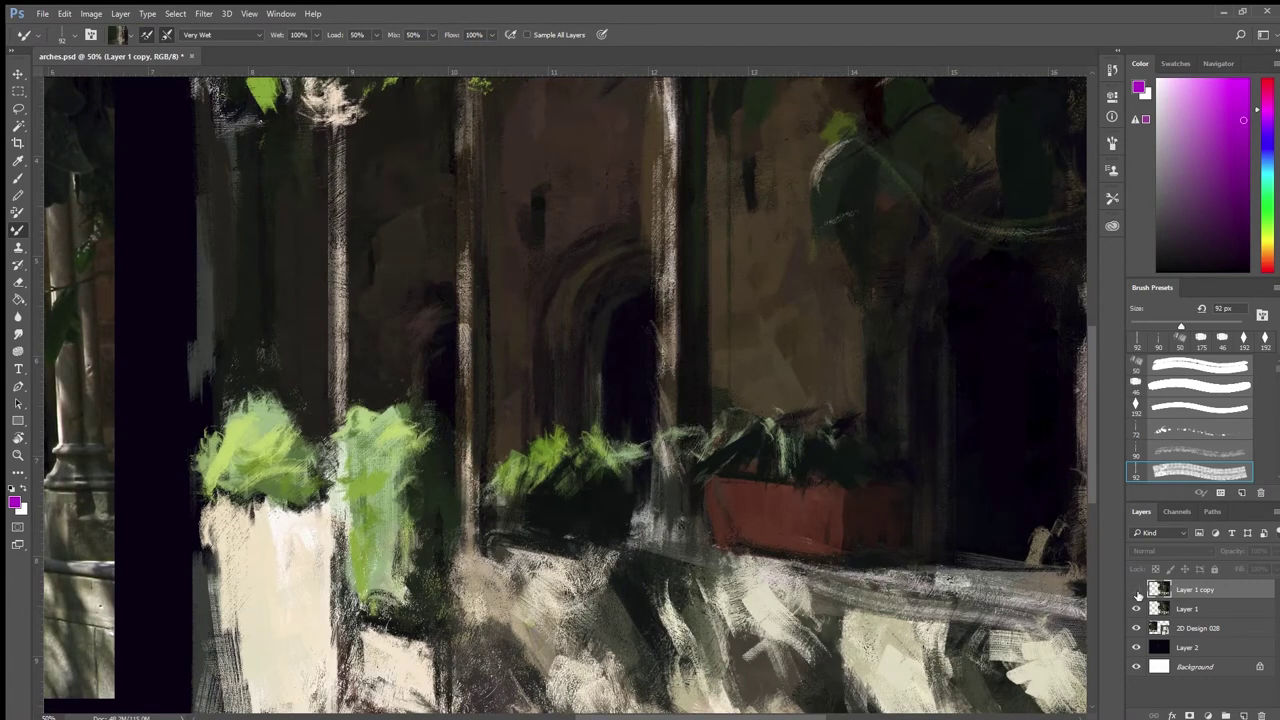
left_click(1137, 592)
left_click(1137, 592)
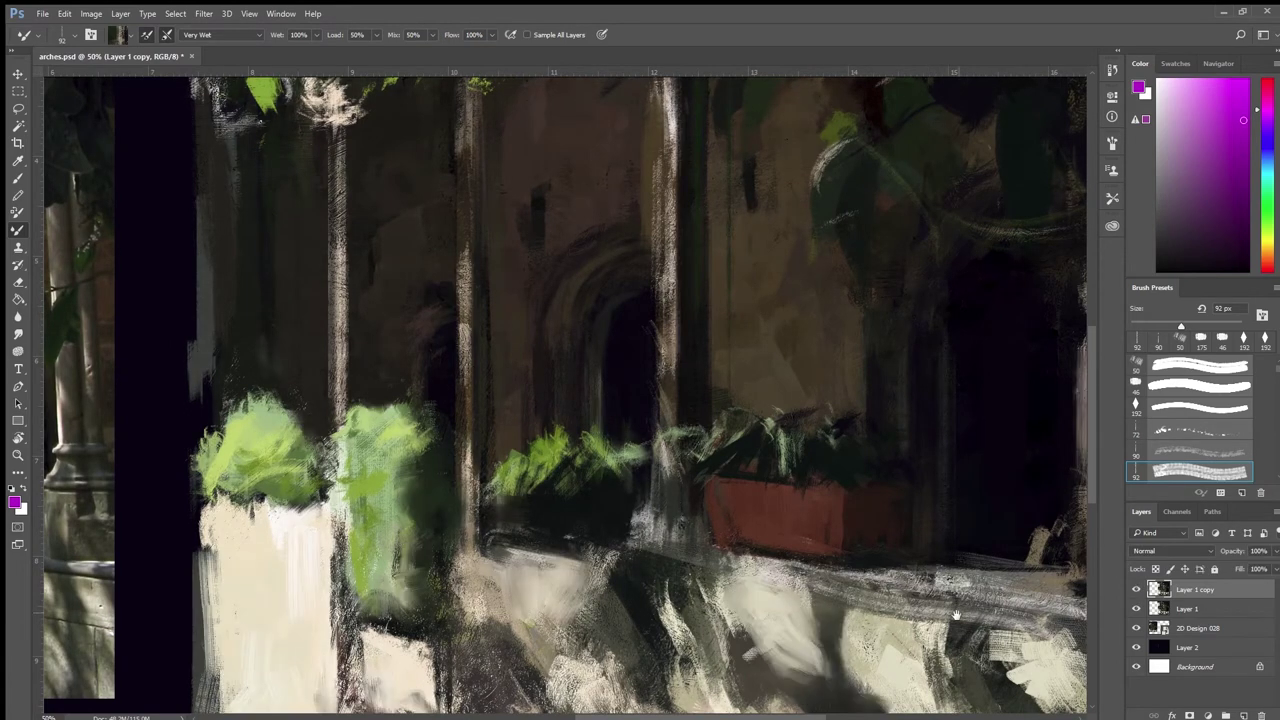
left_click_drag(955, 615, 958, 410)
left_click(1137, 589)
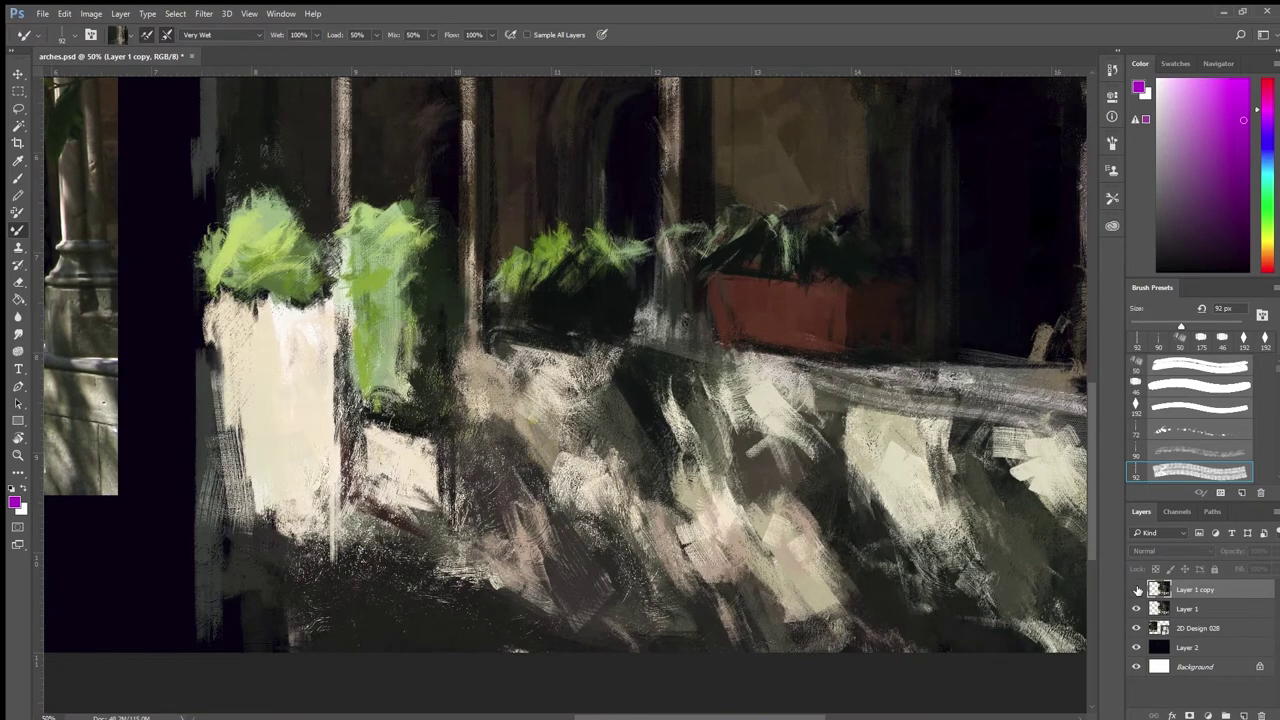
left_click(1137, 590)
left_click(1137, 590)
left_click(1137, 590)
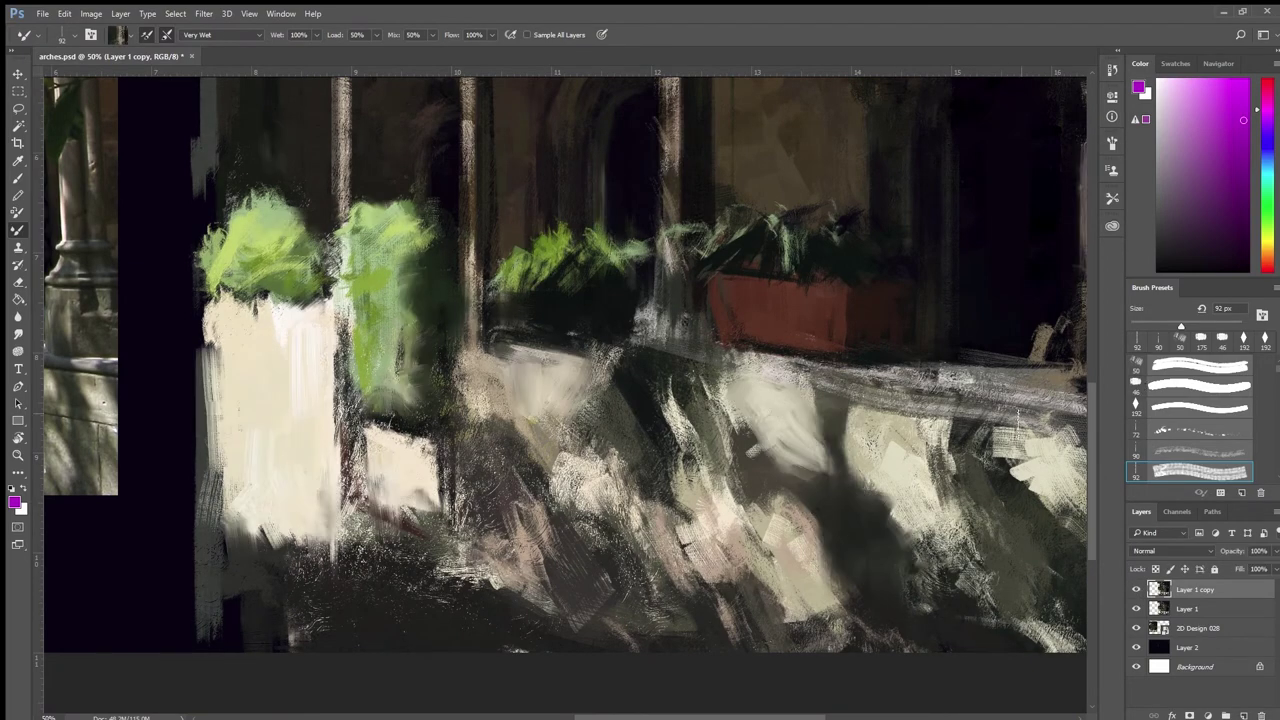
left_click(1136, 591)
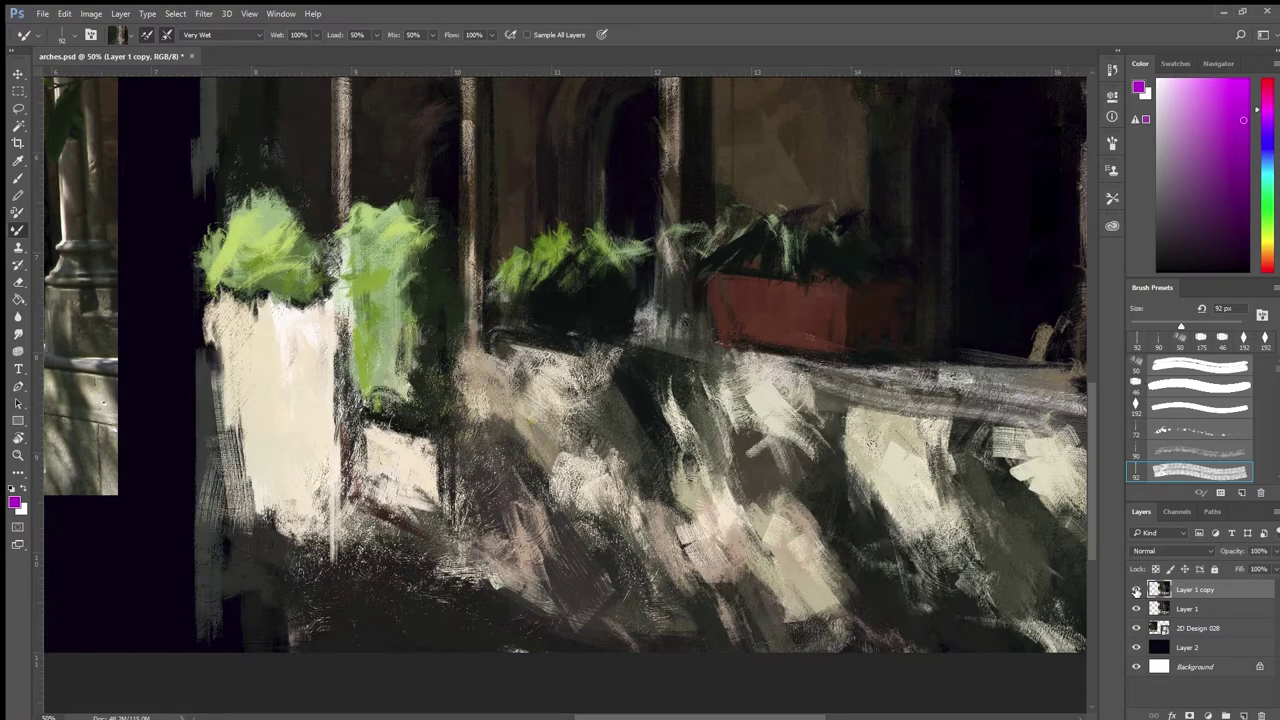
left_click(1136, 591)
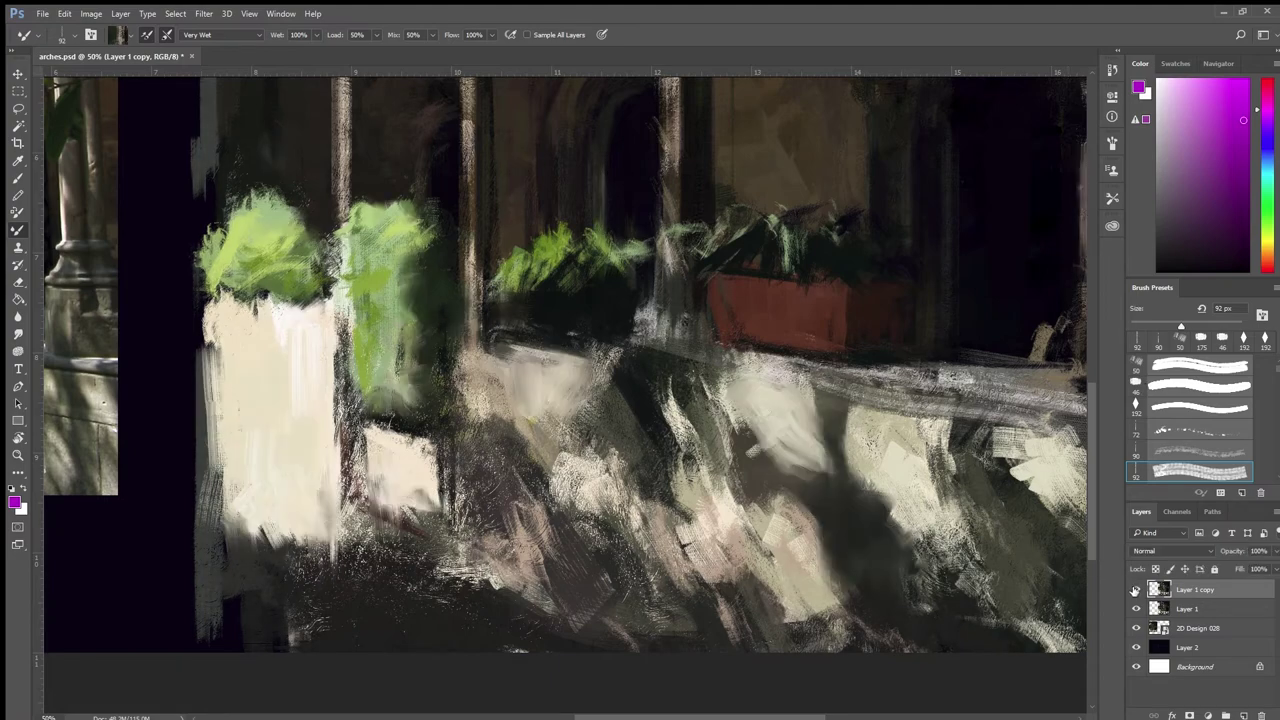
left_click(1136, 591)
left_click(1136, 591)
left_click(1136, 591)
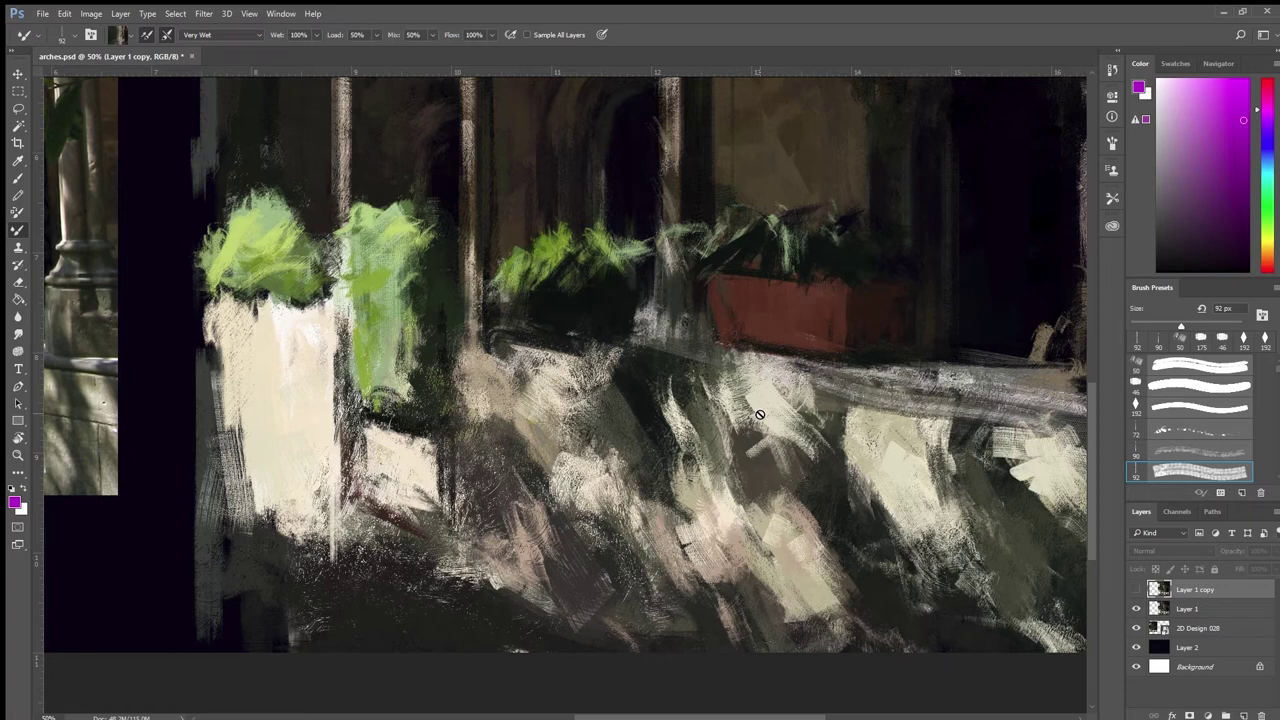
left_click(1136, 590)
Step: Load dark shadow and ledge colours and blend the ledge's edge into the wall shadow beneath the middle plant
left_click(636, 408, "alt")
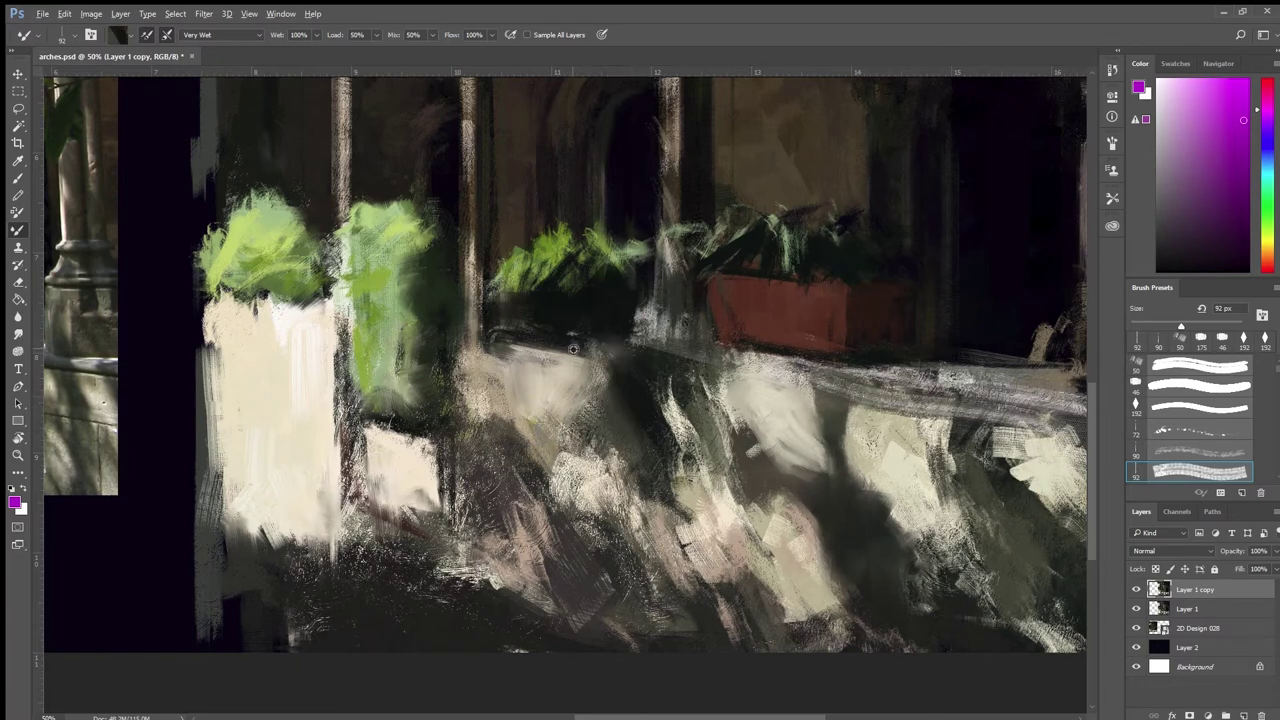
left_click(573, 349, "alt")
left_click_drag(575, 350, 655, 380)
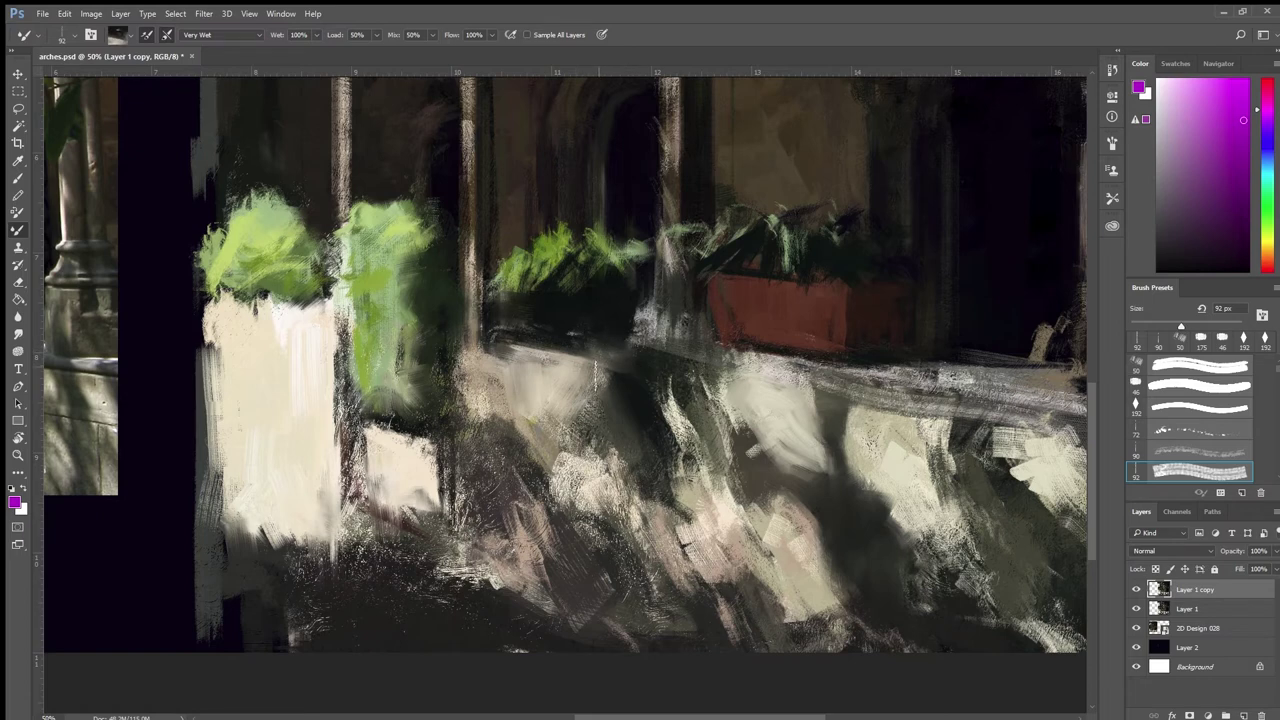
left_click(643, 360, "alt")
Step: Set the Mixer Brush to Dry and paint sampled red strokes down the red planter's front face
left_click_drag(827, 532, 653, 574)
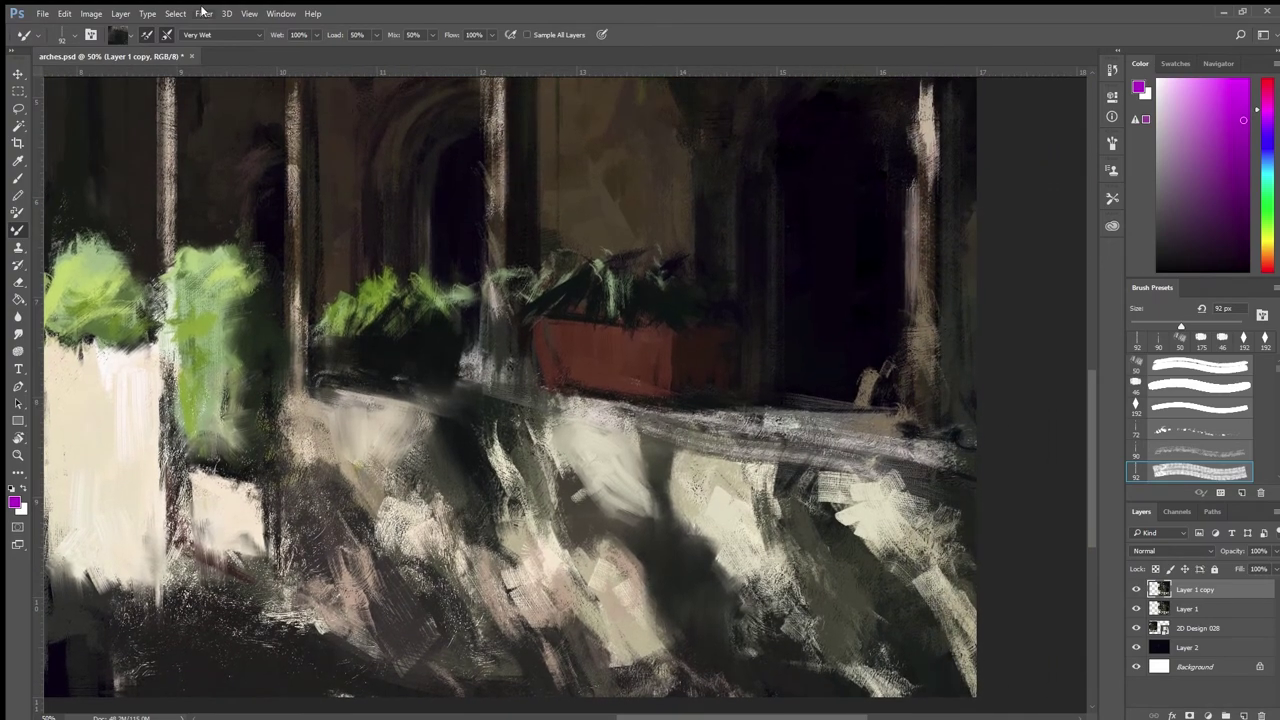
left_click(205, 40)
left_click(195, 57)
left_click_drag(610, 422, 752, 510)
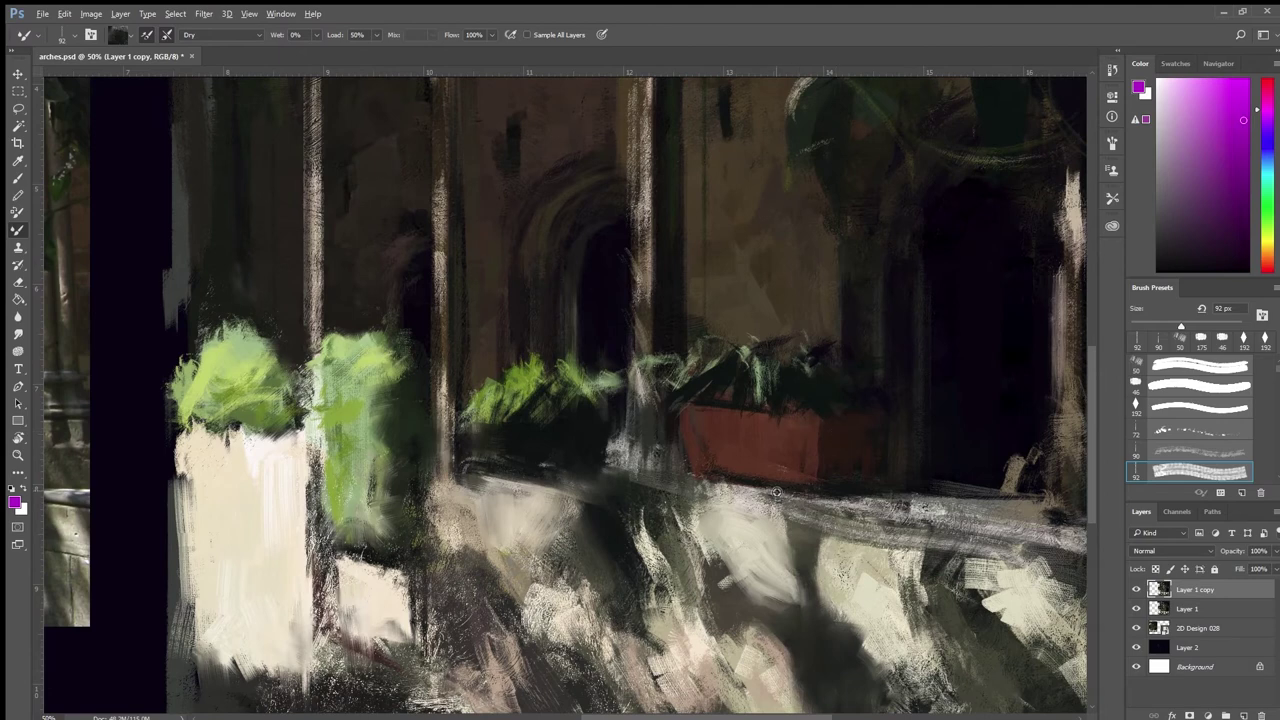
left_click(776, 492, "alt")
left_click(782, 465)
left_click(774, 449, "alt")
mouse_move(766, 464)
left_mouse_down()
mouse_move(790, 466)
mouse_move(782, 440)
mouse_move(794, 468)
mouse_move(794, 450)
mouse_move(790, 470)
mouse_move(763, 430)
mouse_move(759, 486)
mouse_move(777, 497)
left_mouse_up()
Step: Load reds from the planter's front and corner and rework its corner and lower edge with Dry strokes
left_click(793, 469, "alt")
left_click(733, 437, "alt")
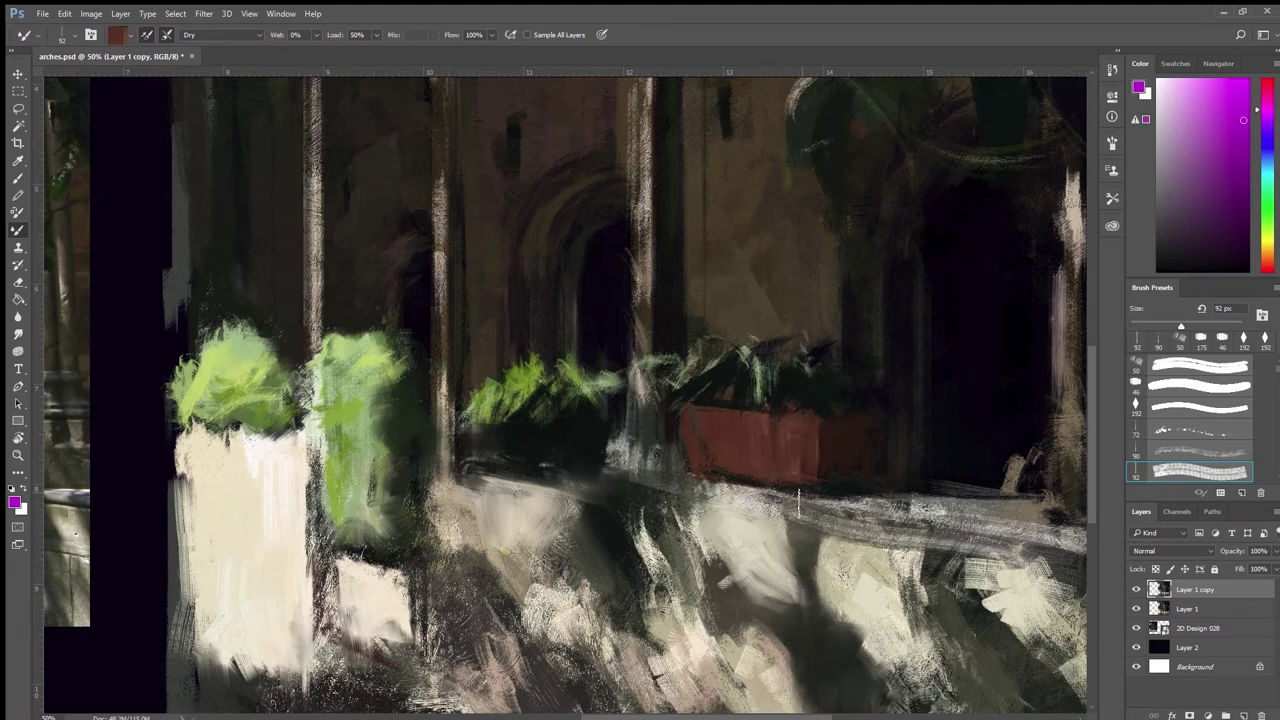
left_click_drag(799, 454, 801, 493)
left_click(824, 441, "alt")
left_click_drag(820, 436, 824, 495)
Step: Toggle Layer 1 copy off and on to compare the red planter before and after the Dry strokes
left_click(1136, 590)
left_click(1136, 590)
left_click(1136, 590)
left_click(1136, 590)
left_click(1136, 590)
left_click(1136, 590)
Step: Load green from the middle plant, extend its foliage with Dry strokes, and switch through the 46 px and 192 px brush presets
left_click(512, 402, "alt")
mouse_move(506, 408)
left_mouse_down()
mouse_move(479, 430)
mouse_move(457, 458)
mouse_move(465, 432)
mouse_move(515, 452)
left_mouse_up()
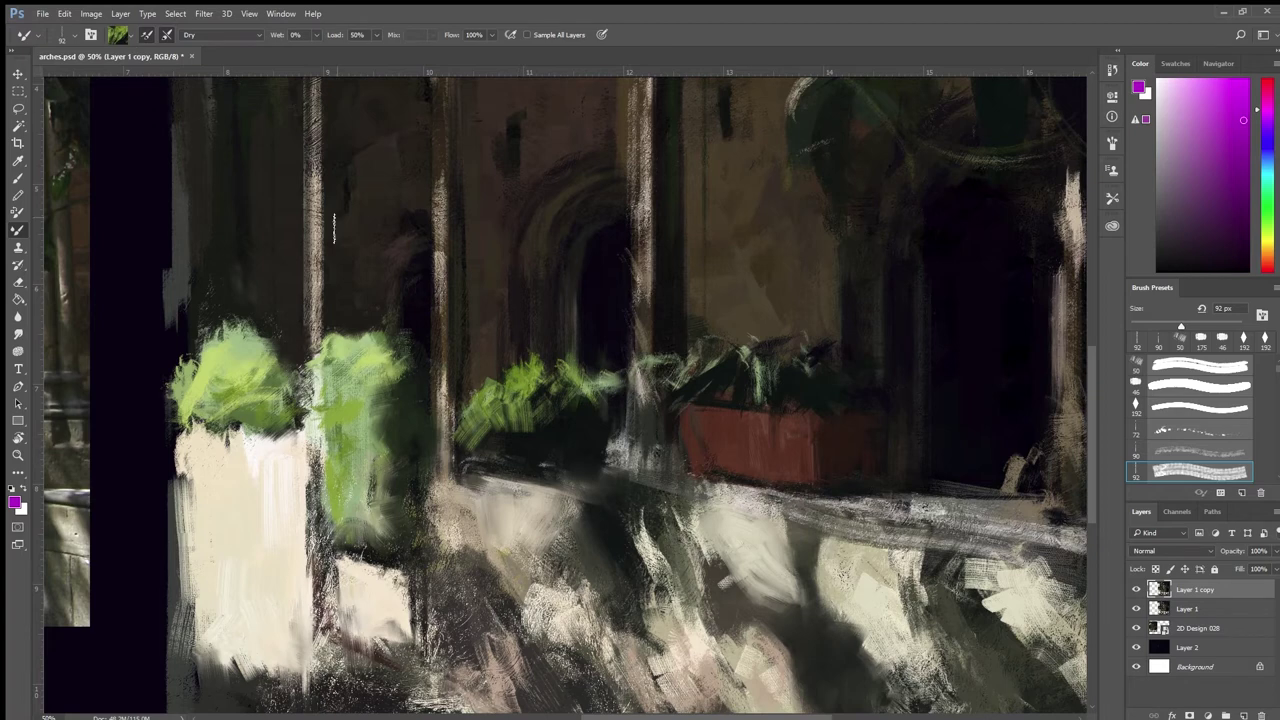
left_click(1165, 388)
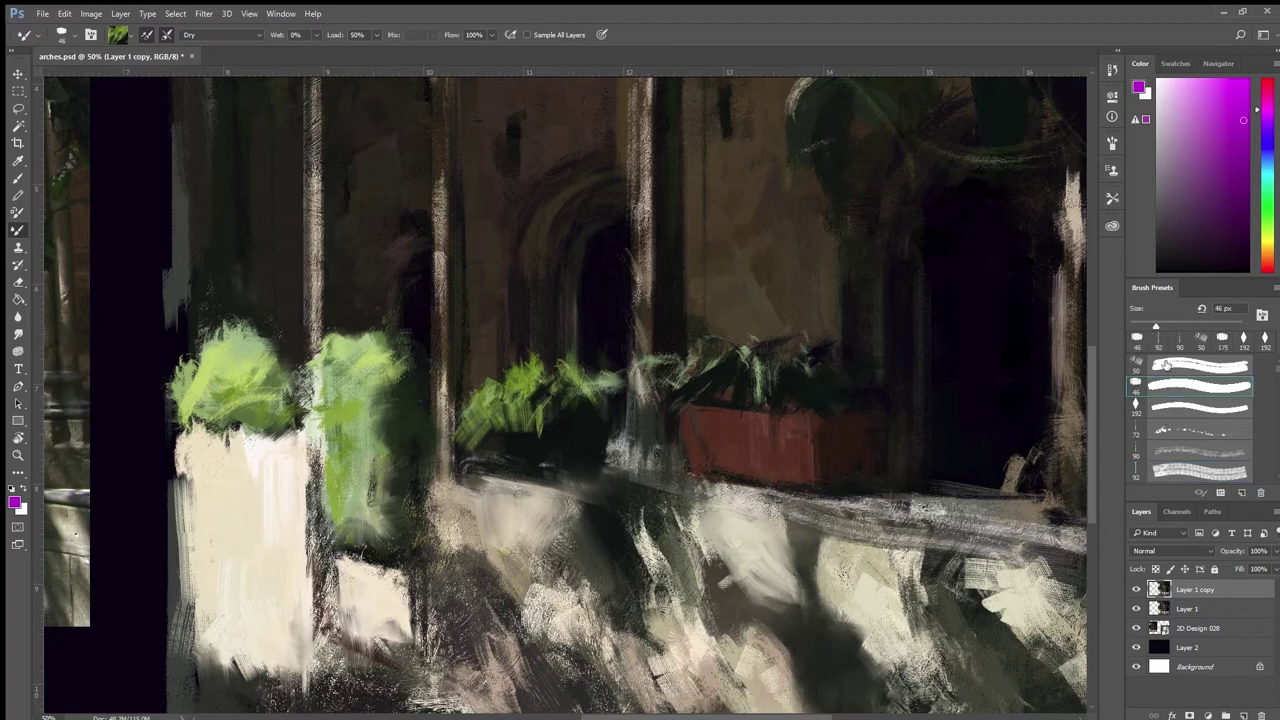
left_click(1166, 366)
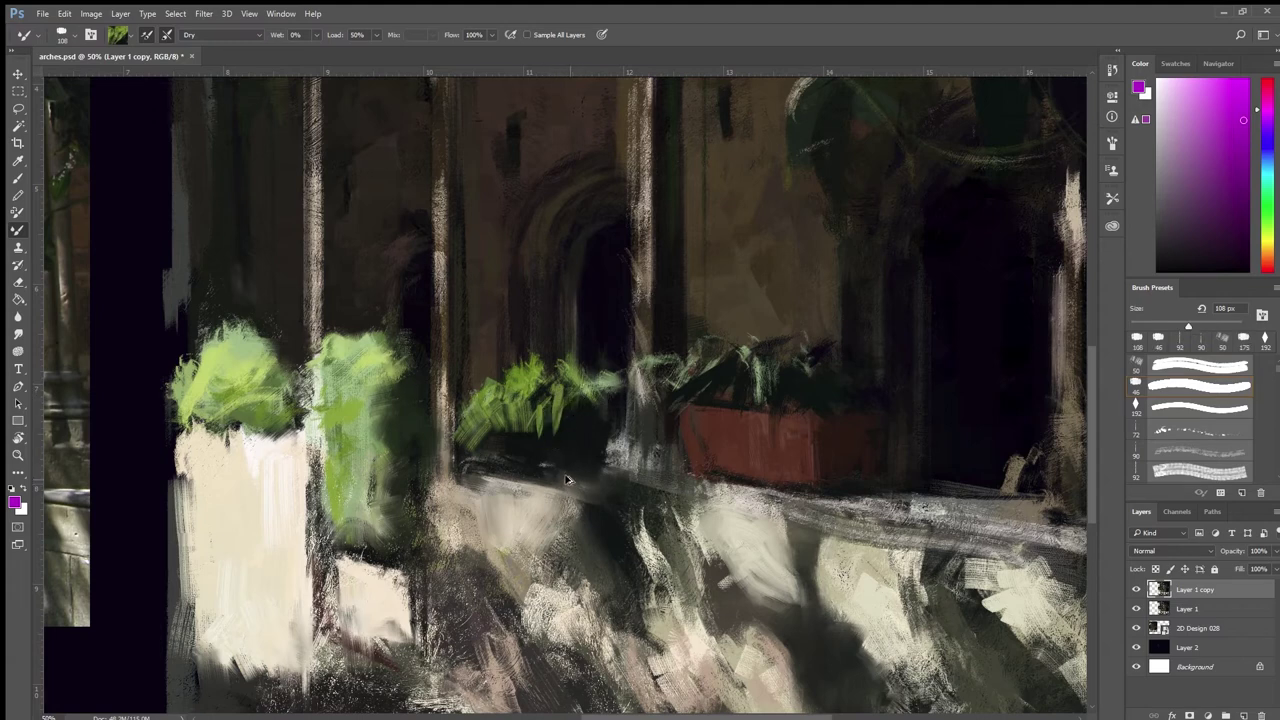
left_click(1194, 408)
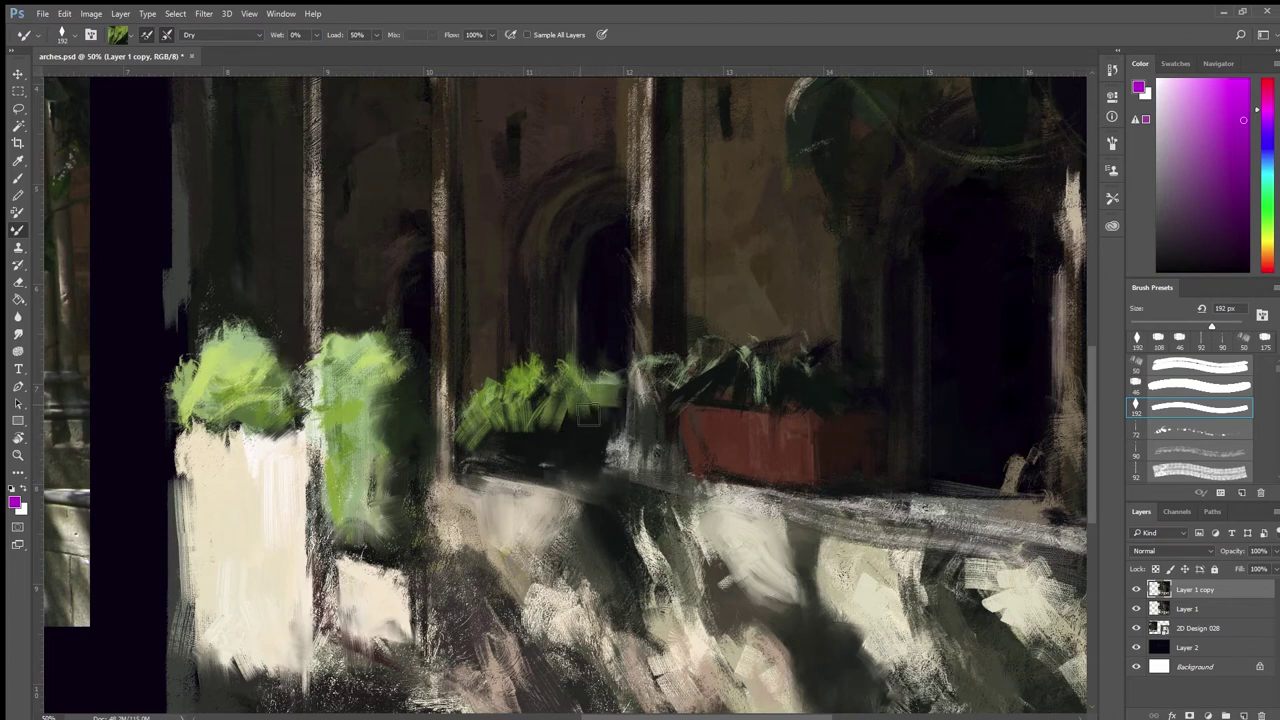
Step: Retouch the middle plant's foliage and dark planter with sampled Dry strokes, using the 192 px, 50 px and 45 px brush presets
left_click(588, 415)
left_click(464, 390, "alt")
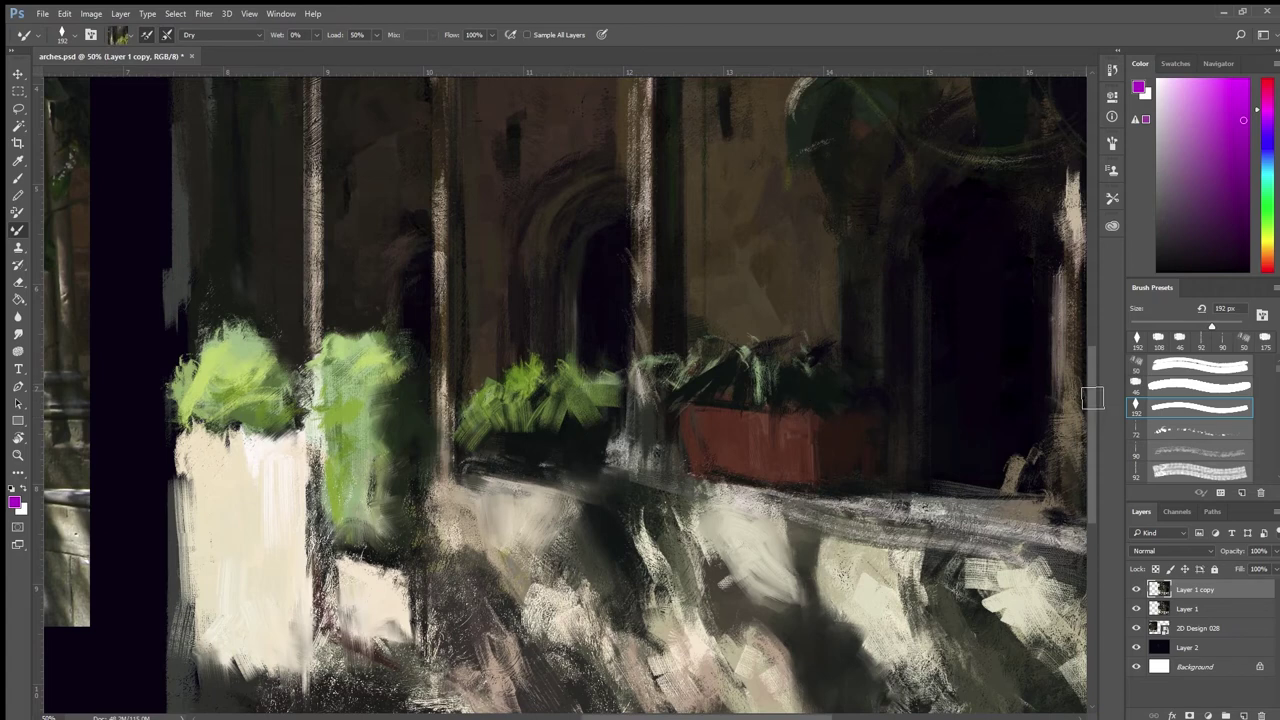
left_click(1200, 367)
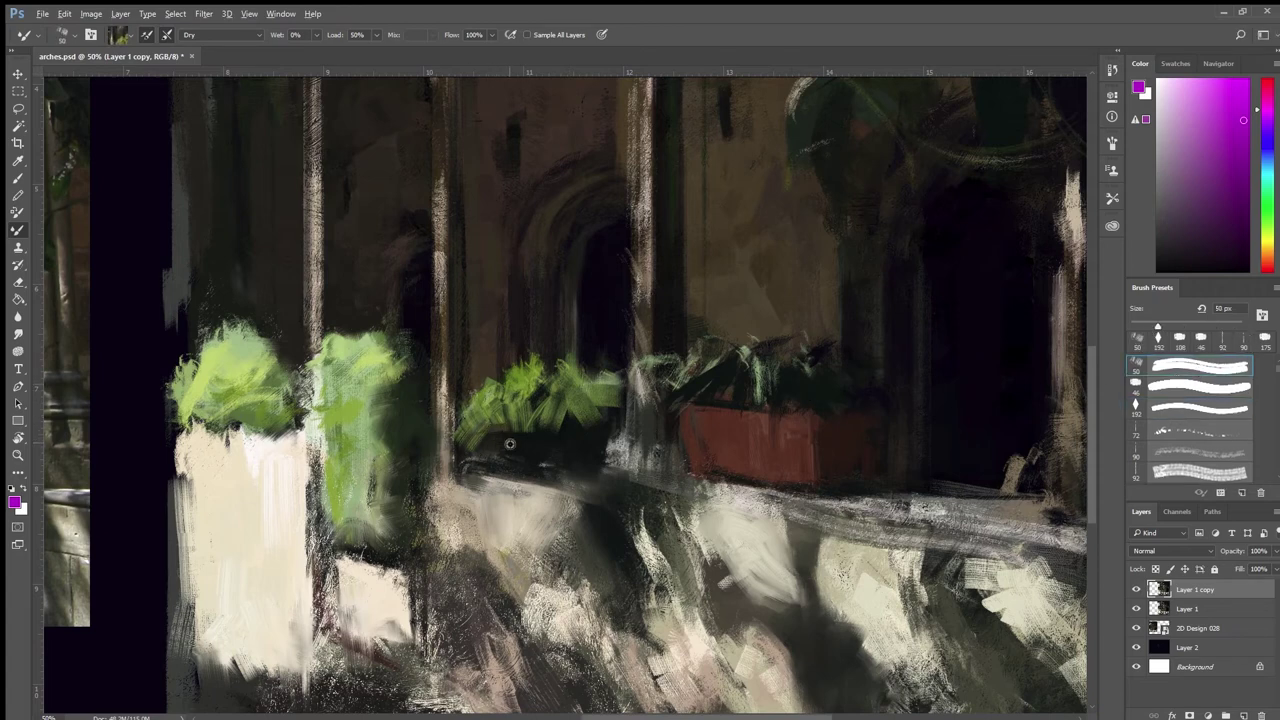
left_click(509, 443, "alt")
scroll(1272, 364, "up", 1)
left_click(1216, 358)
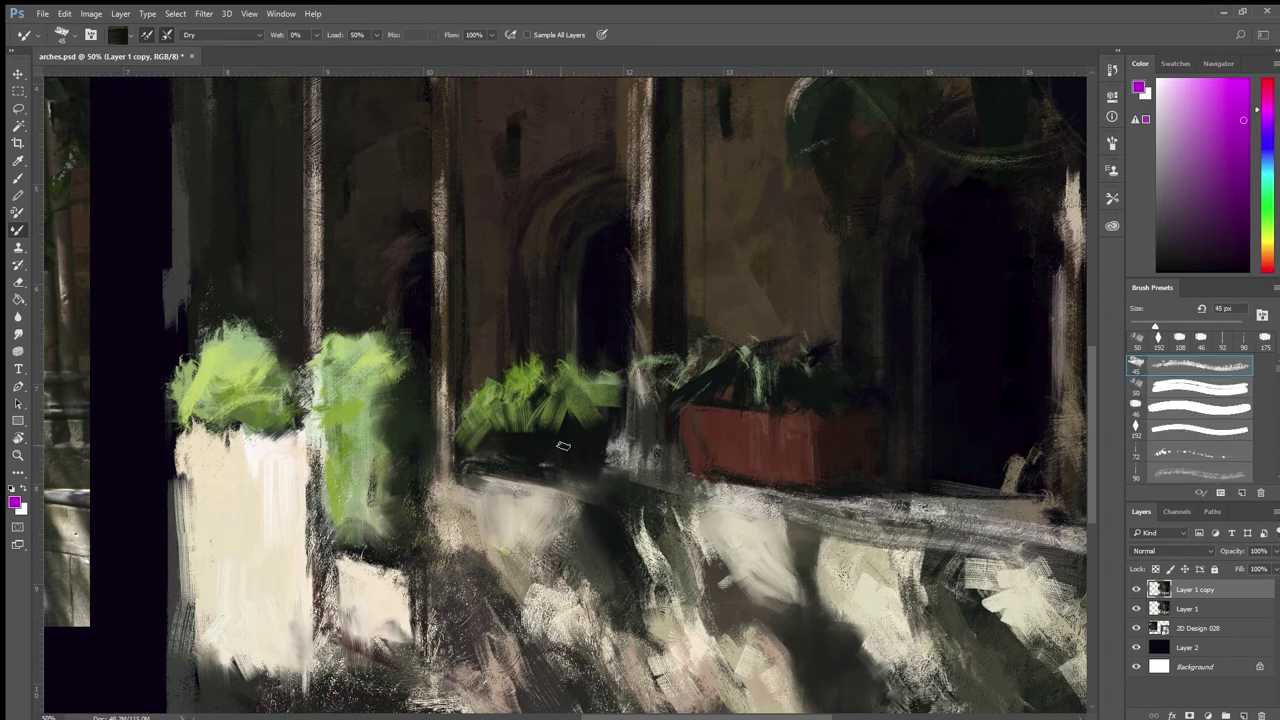
left_click(521, 444, "alt")
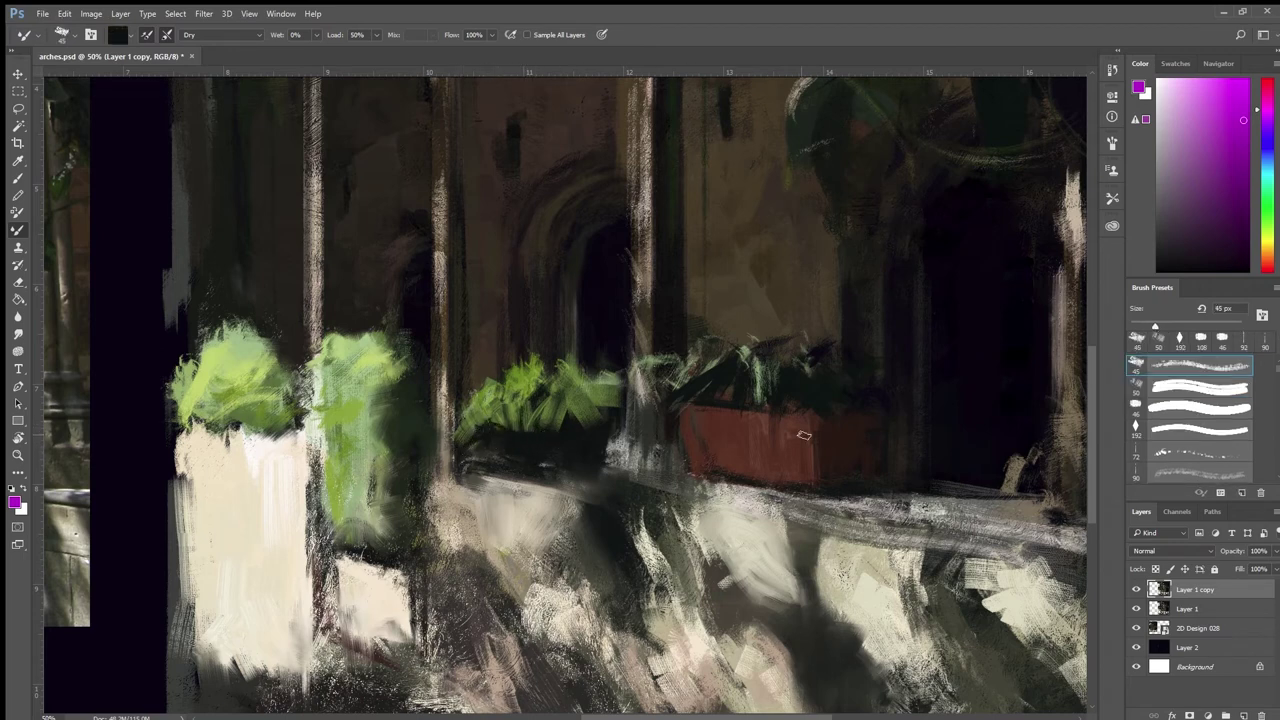
Step: Switch to the 370 px brush preset, reduce it to 125 px, and work sampled dark tones around the middle planter's base
scroll(1250, 410, "down", 3)
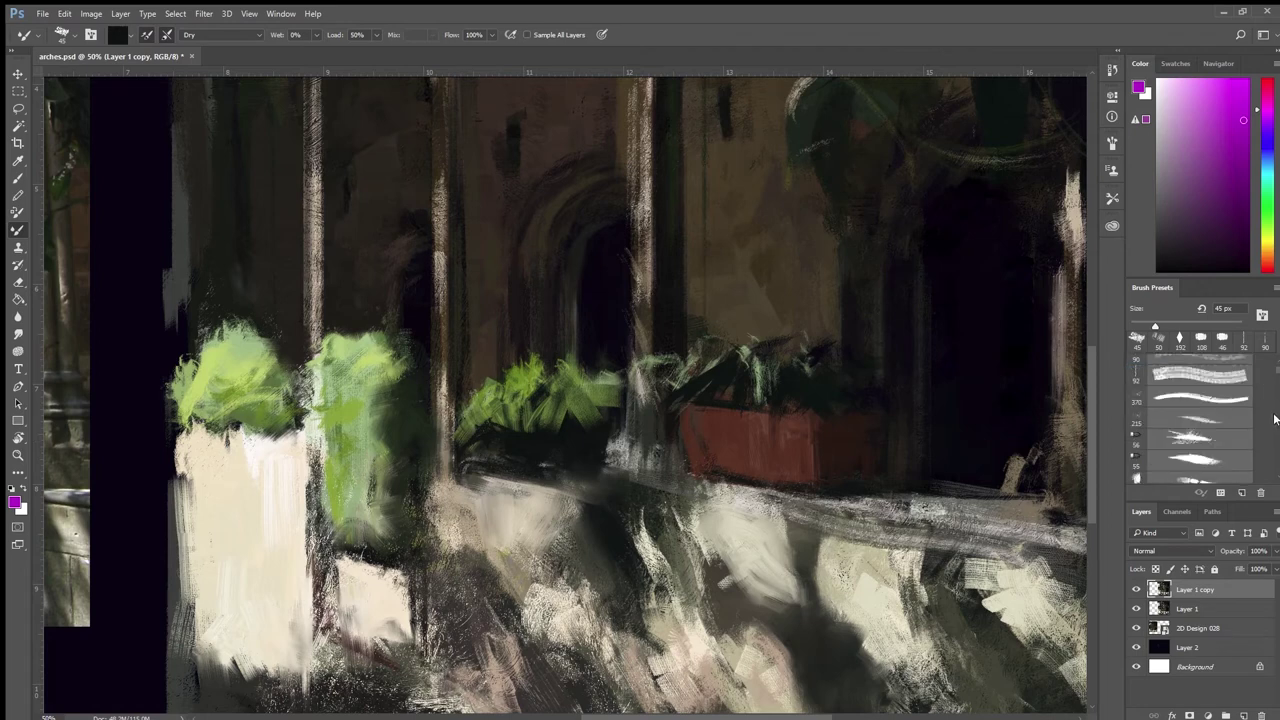
left_click(1205, 398)
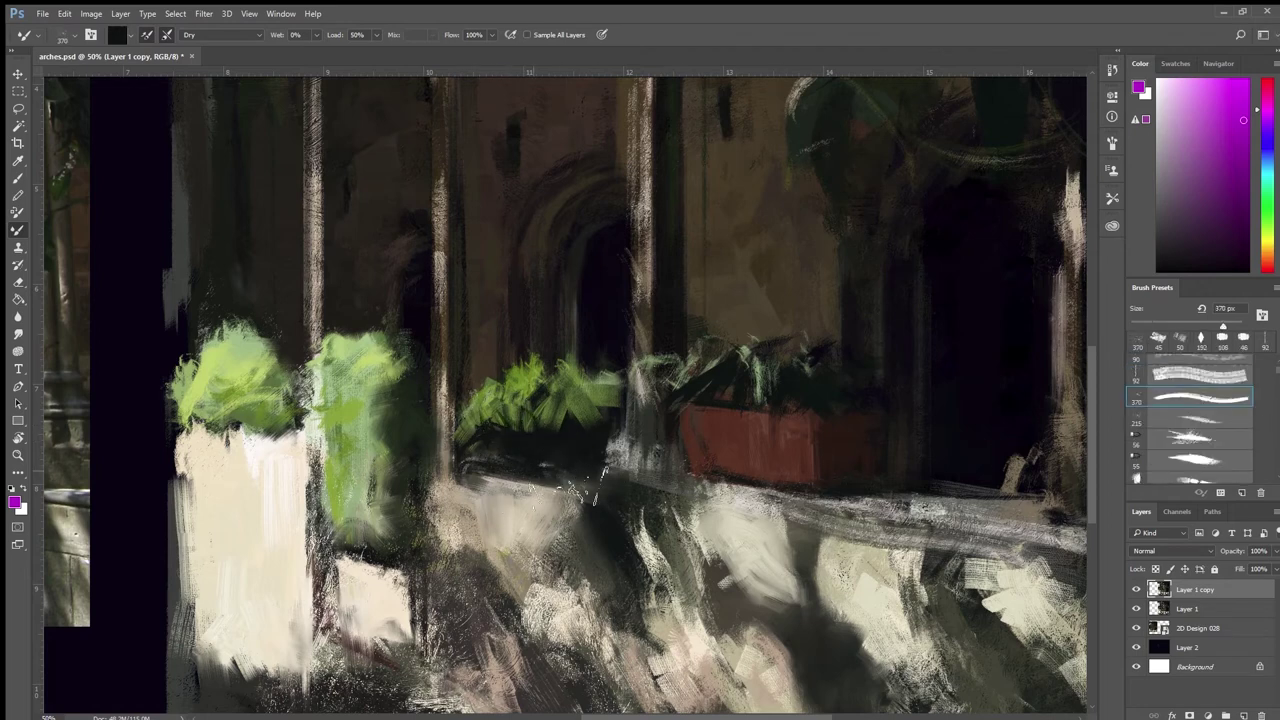
left_click(610, 423, "alt")
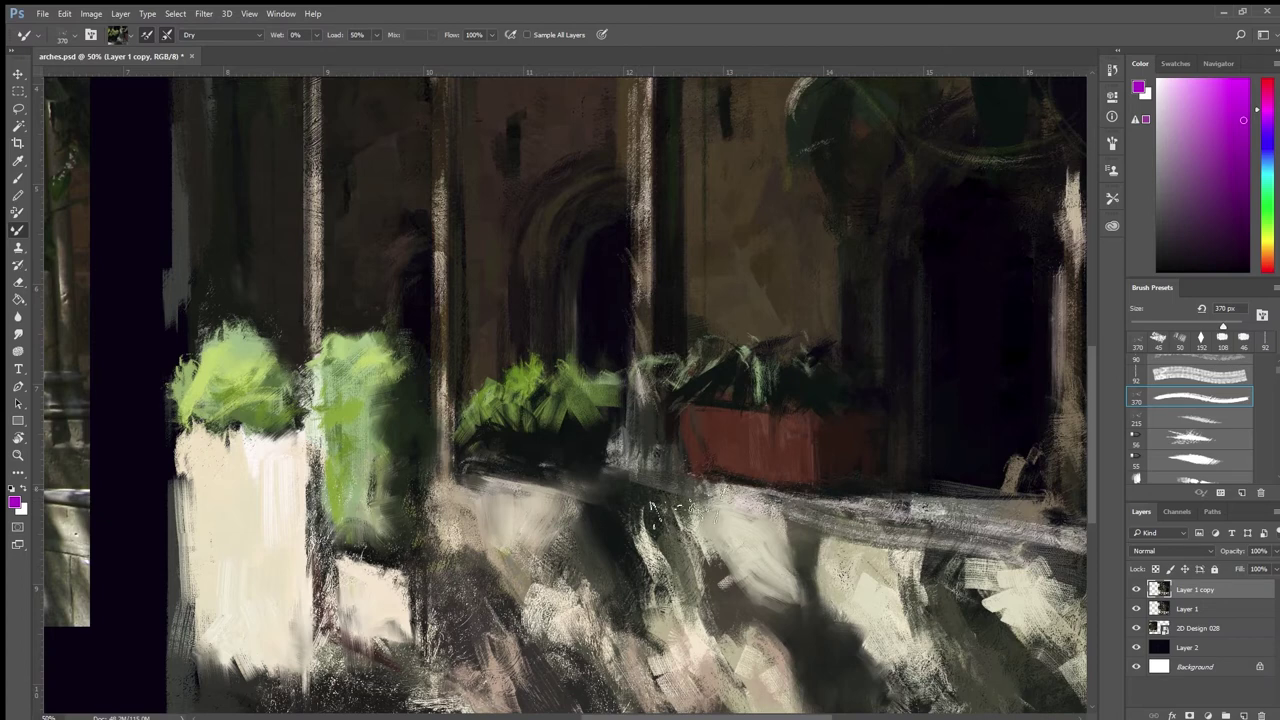
key("bracketleft")
key("bracketleft")
key("bracketleft")
key("bracketleft")
key("bracketleft")
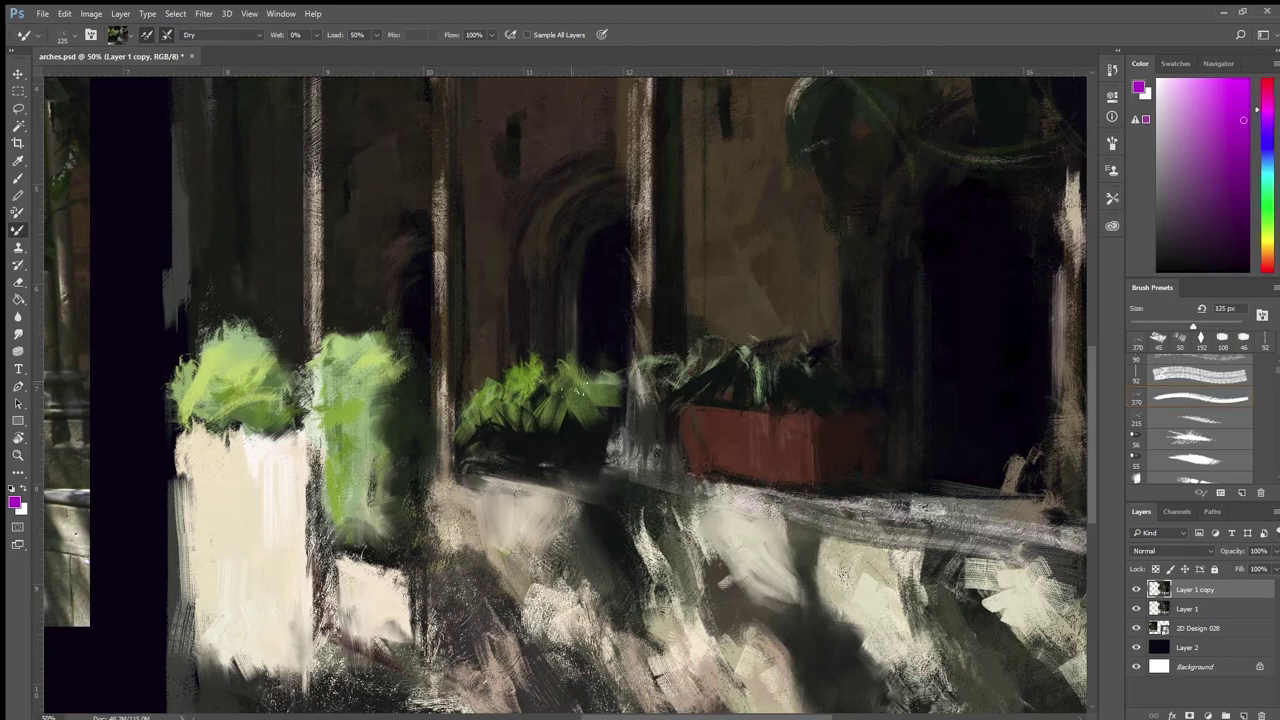
left_click(588, 515, "alt")
left_click_drag(600, 520, 566, 484)
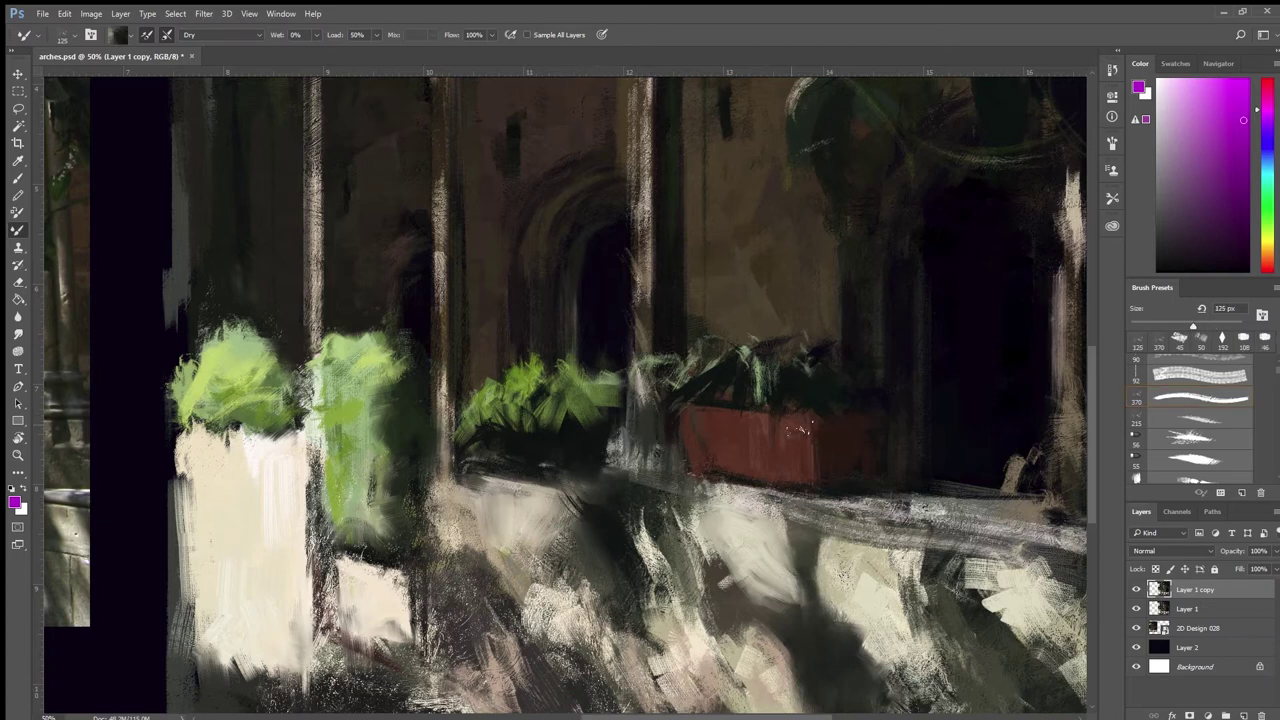
Step: Load the light wall color with the 56 px brush preset and paint a thin Dry highlight along the ledge
left_click(1178, 437)
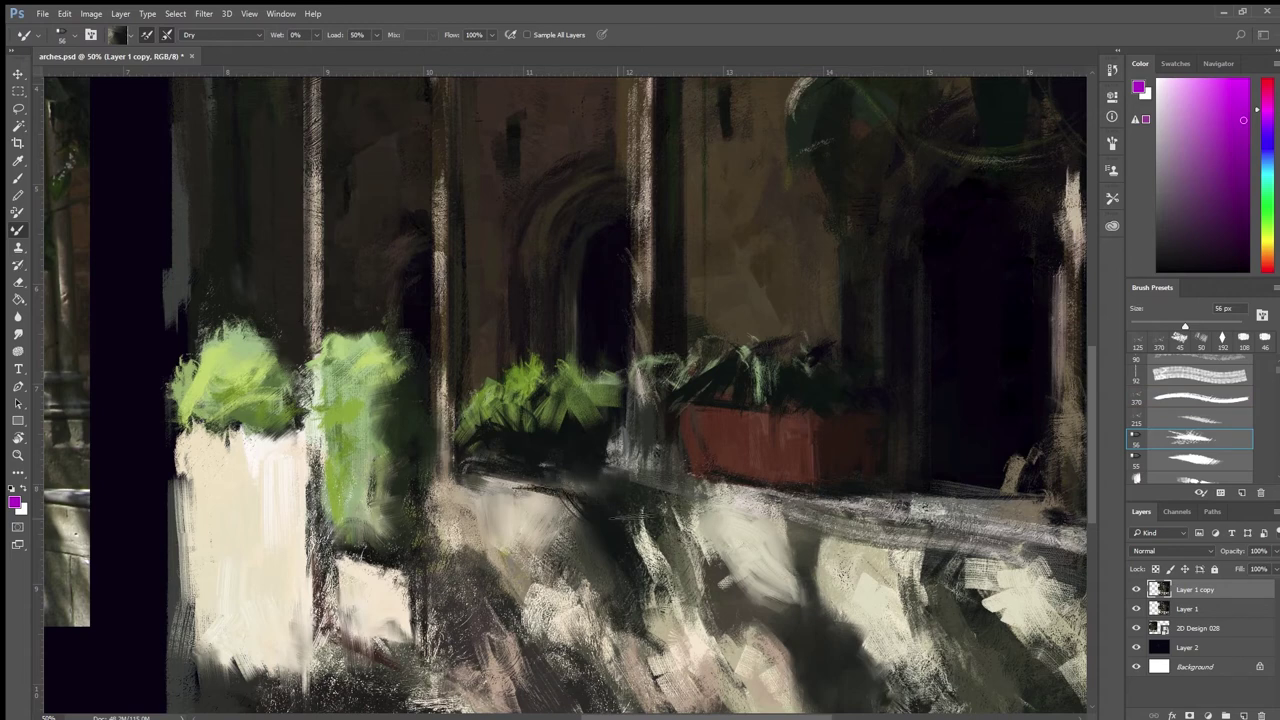
left_click(491, 500, "alt")
left_click_drag(500, 482, 450, 474)
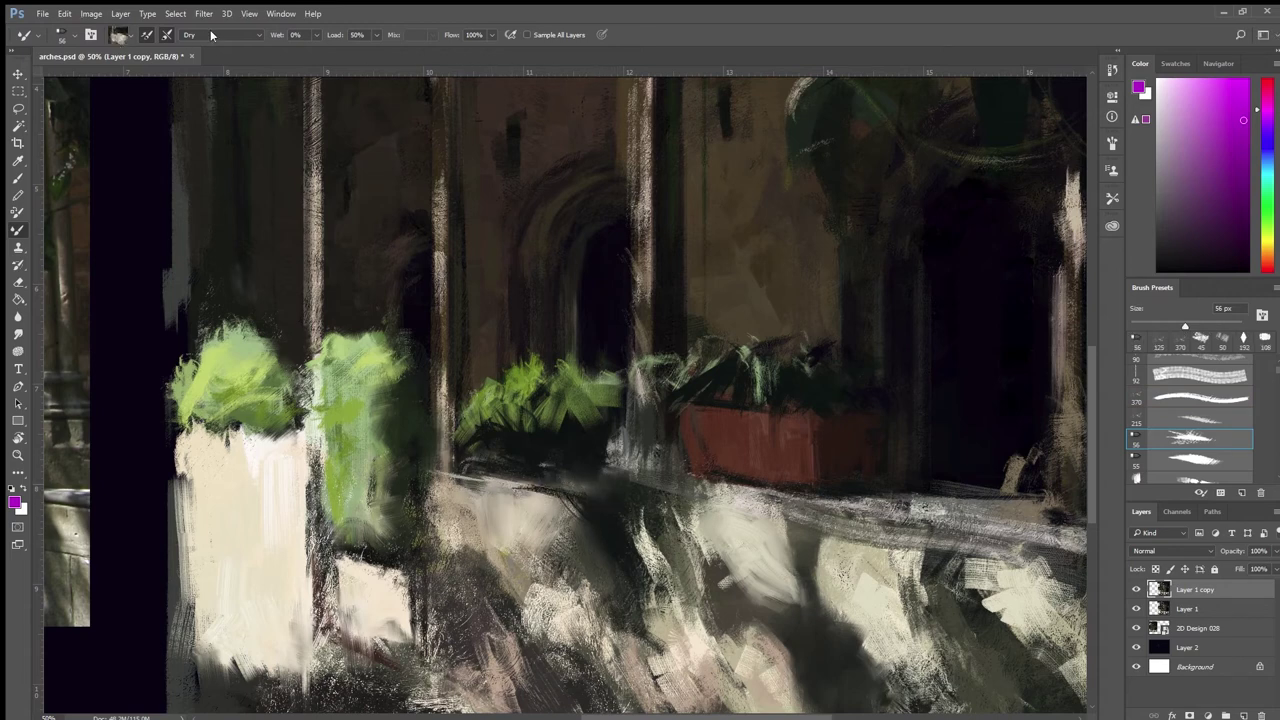
Step: Set the Mixer Brush to Moist and pull strokes through the light patches on the wall below the ledge
left_click(190, 94)
mouse_move(620, 513)
left_mouse_down()
mouse_move(745, 521)
mouse_move(805, 585)
mouse_move(706, 544)
mouse_move(740, 564)
mouse_move(752, 610)
mouse_move(743, 580)
mouse_move(809, 624)
mouse_move(772, 576)
mouse_move(836, 647)
left_mouse_up()
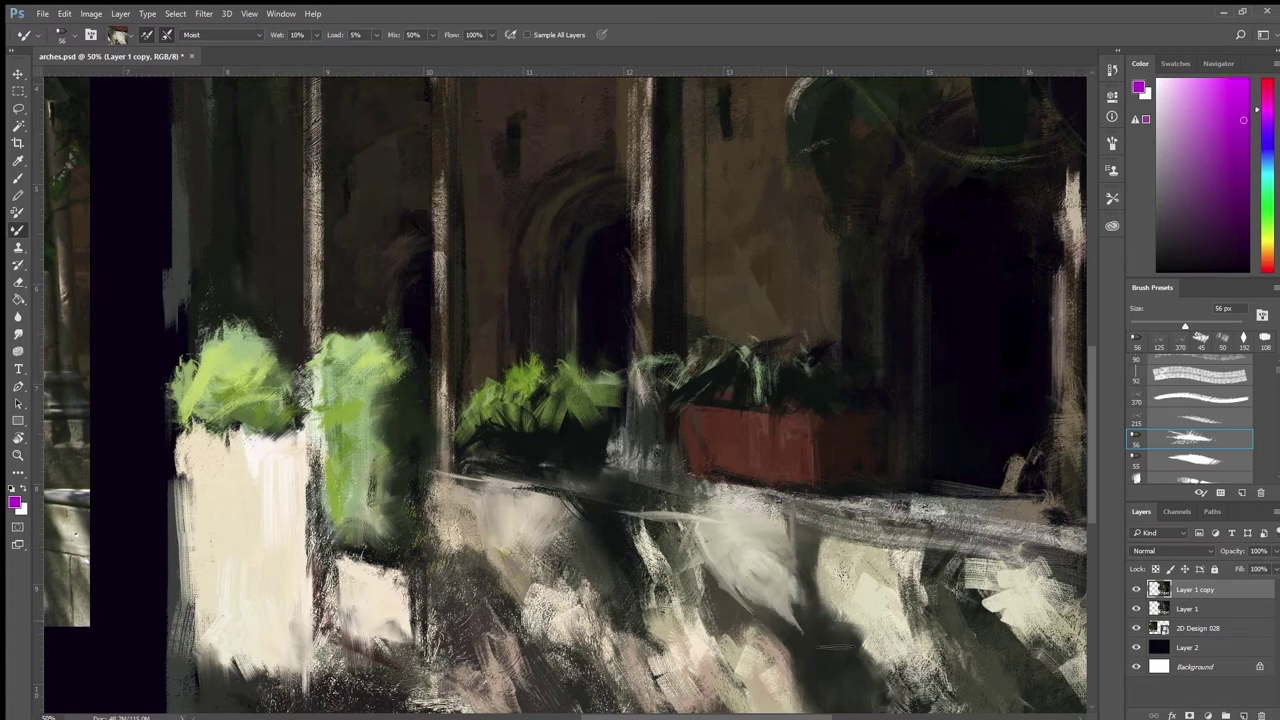
left_click_drag(830, 565, 822, 505)
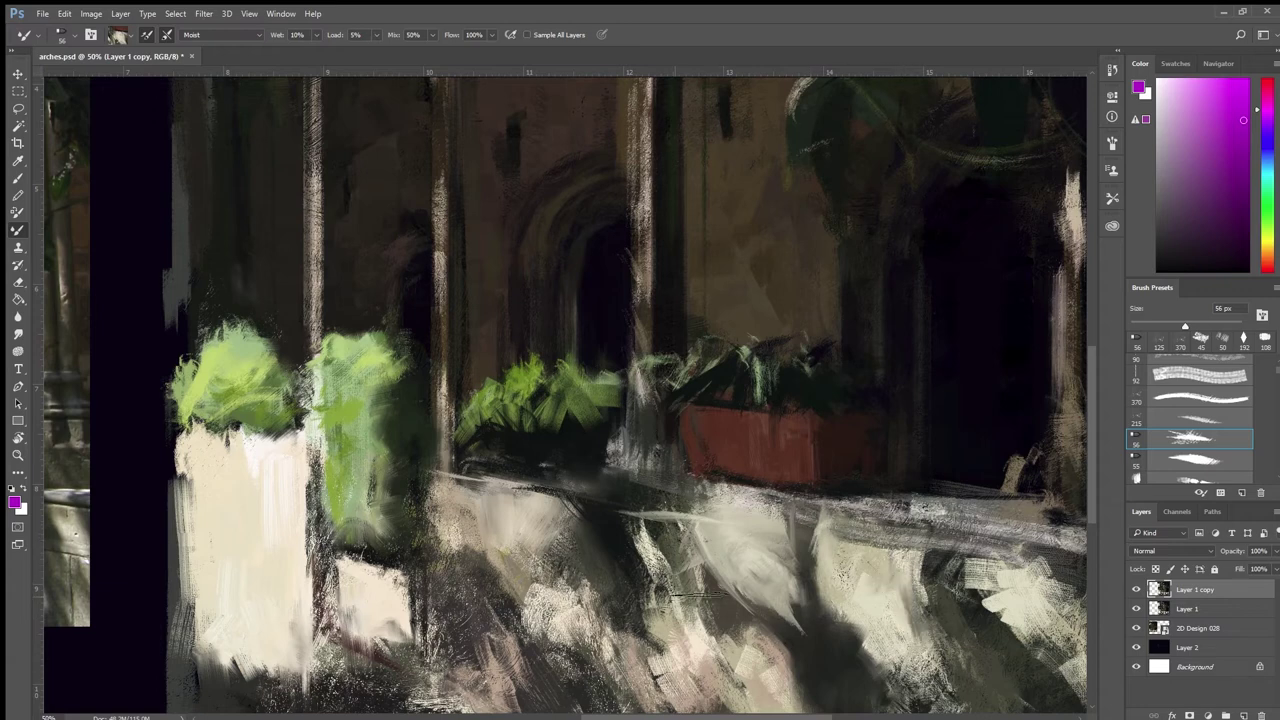
mouse_move(694, 641)
left_mouse_down()
mouse_move(745, 590)
mouse_move(728, 570)
mouse_move(770, 556)
mouse_move(753, 561)
left_mouse_up()
left_click_drag(857, 672, 770, 567)
mouse_move(706, 496)
left_mouse_down()
mouse_move(780, 605)
mouse_move(724, 521)
mouse_move(749, 499)
mouse_move(777, 508)
mouse_move(758, 607)
left_mouse_up()
Step: Undo the last stray strokes and pull Moist strokes down the light wall patch below the red planter's right end, loading nearby dark tones
key("ctrl+alt+z")
key("ctrl+alt+z")
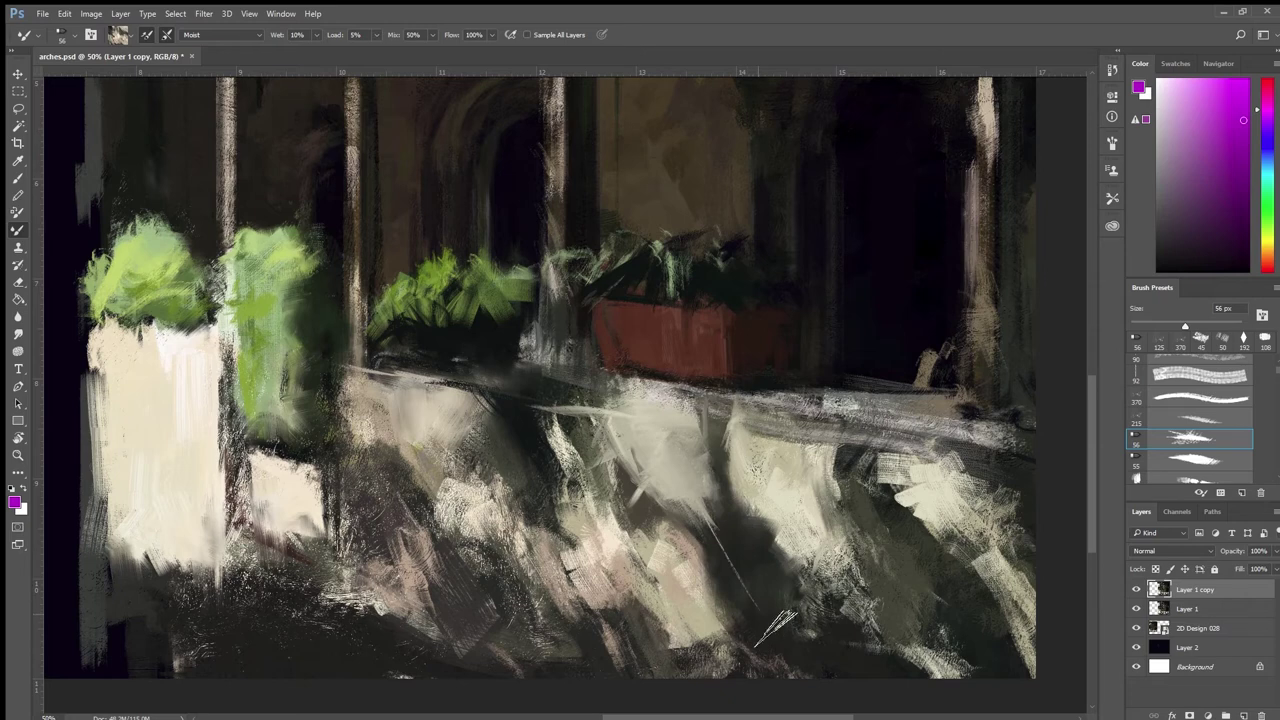
key("ctrl+z")
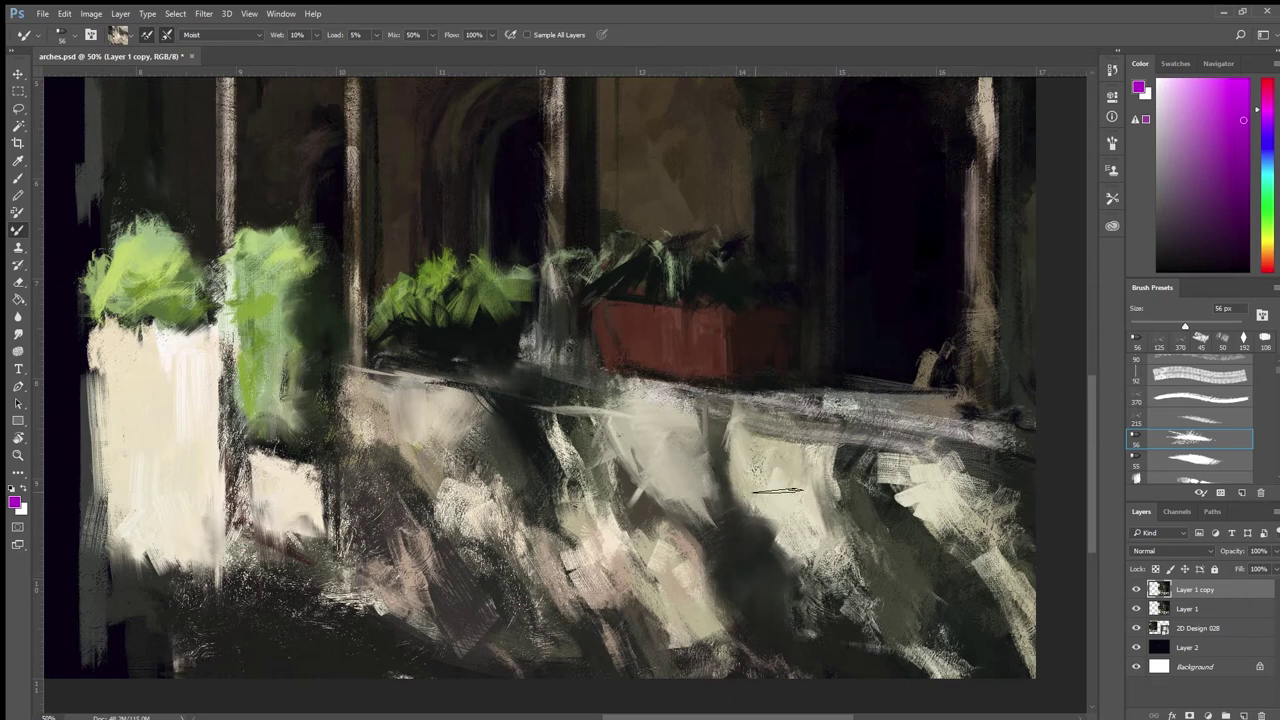
mouse_move(788, 512)
left_mouse_down()
mouse_move(813, 577)
mouse_move(811, 619)
left_mouse_up()
left_click(848, 639, "alt")
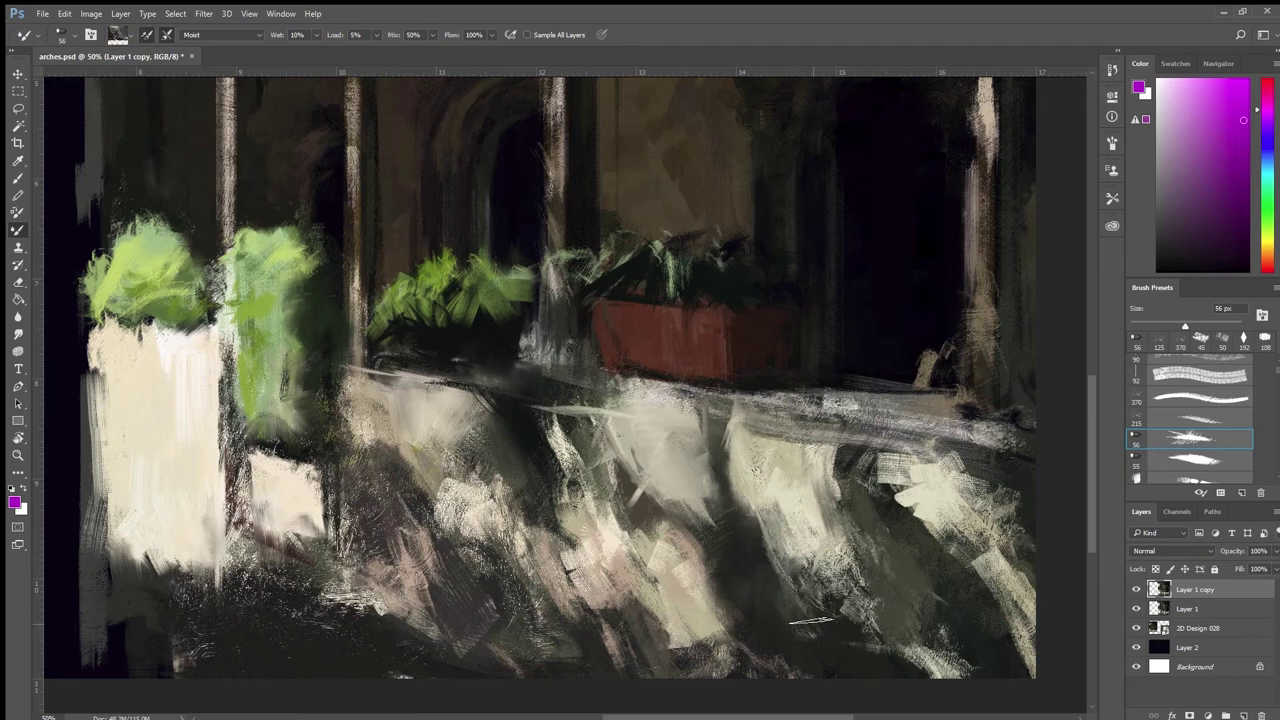
Step: Switch to the 298 px brush preset with Dry, undo a test stroke, and enlarge the brush to 1000 px
left_click(1200, 481)
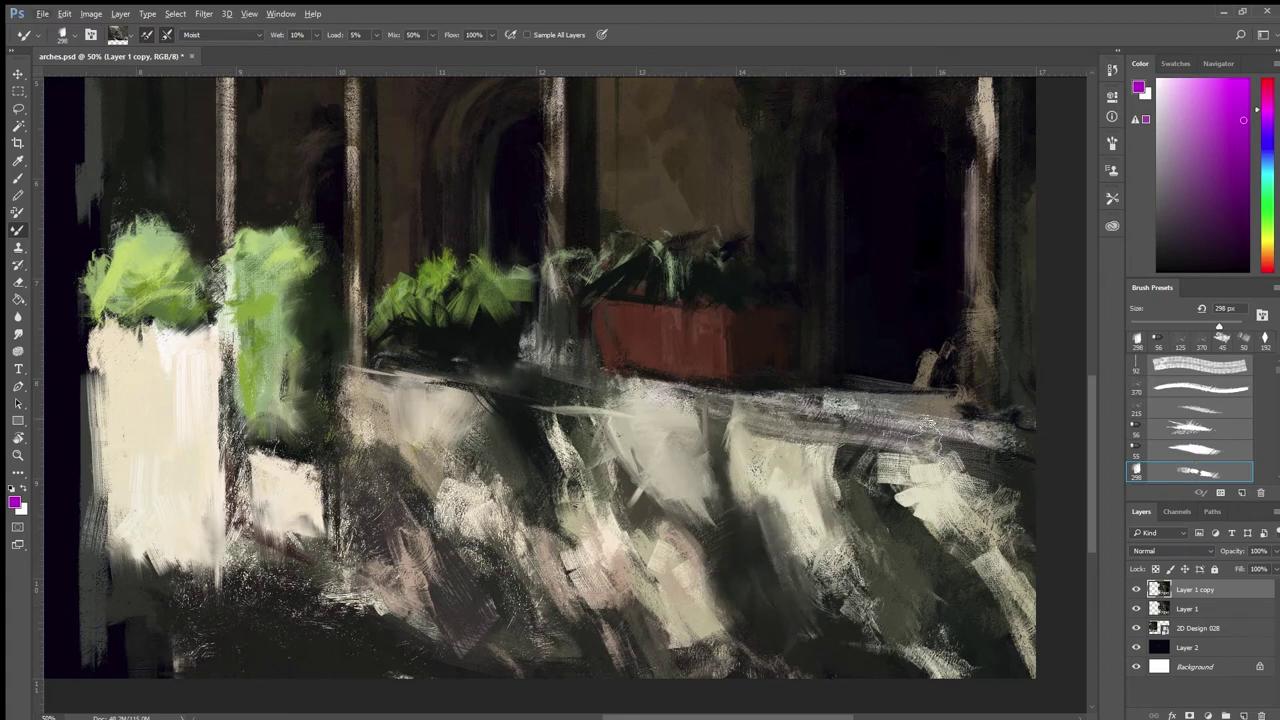
left_click(192, 63)
left_click_drag(762, 540, 698, 322)
key("ctrl+z")
key("bracketright")
key("bracketright")
key("bracketright")
key("bracketright")
key("bracketright")
key("bracketright")
key("bracketright")
key("bracketright")
key("bracketright")
key("bracketright")
Step: Try large Dry strokes over the light wall patch below the red planter and undo them
mouse_move(668, 440)
left_mouse_down()
mouse_move(655, 560)
mouse_move(680, 610)
left_mouse_up()
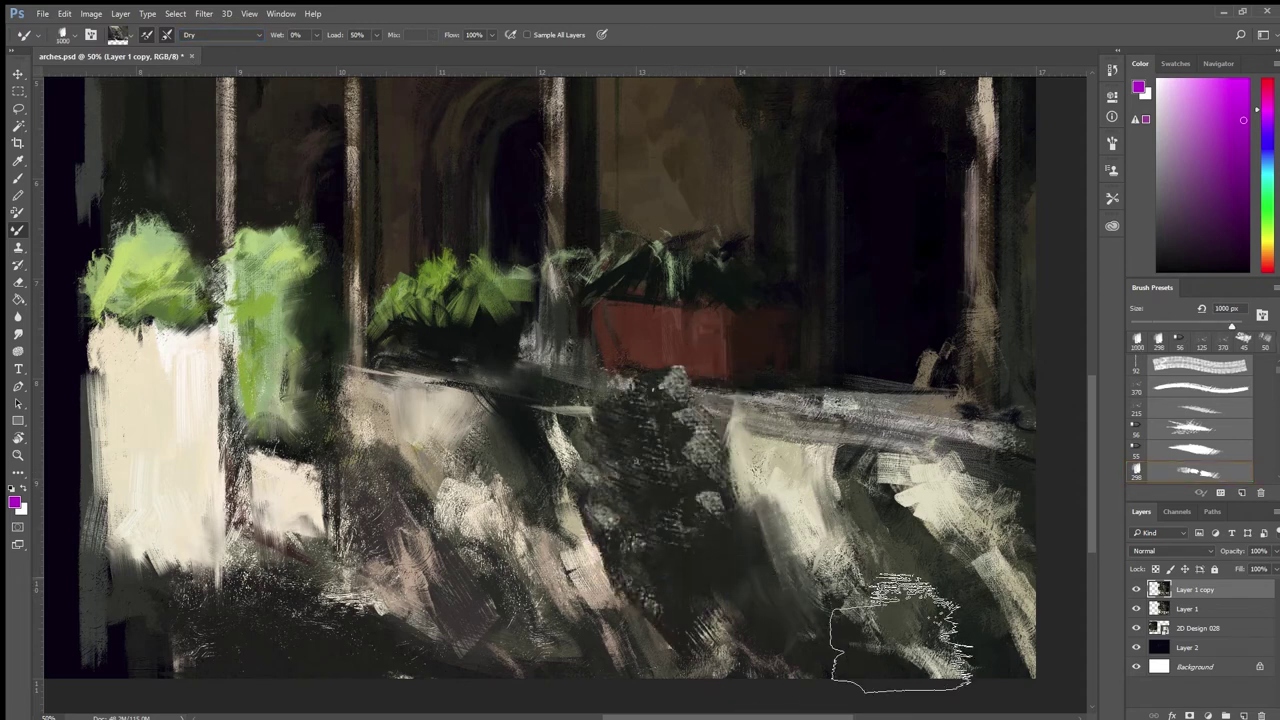
key("ctrl+z")
left_click_drag(668, 443, 690, 550)
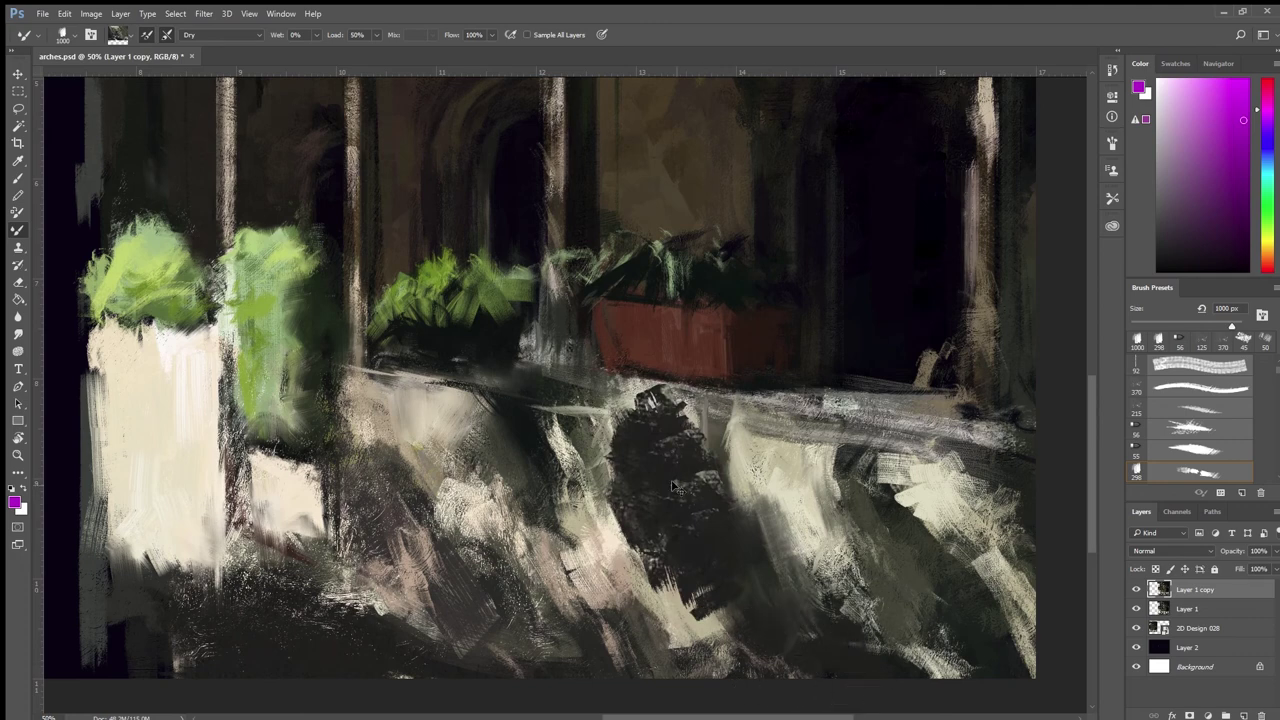
key("ctrl+z")
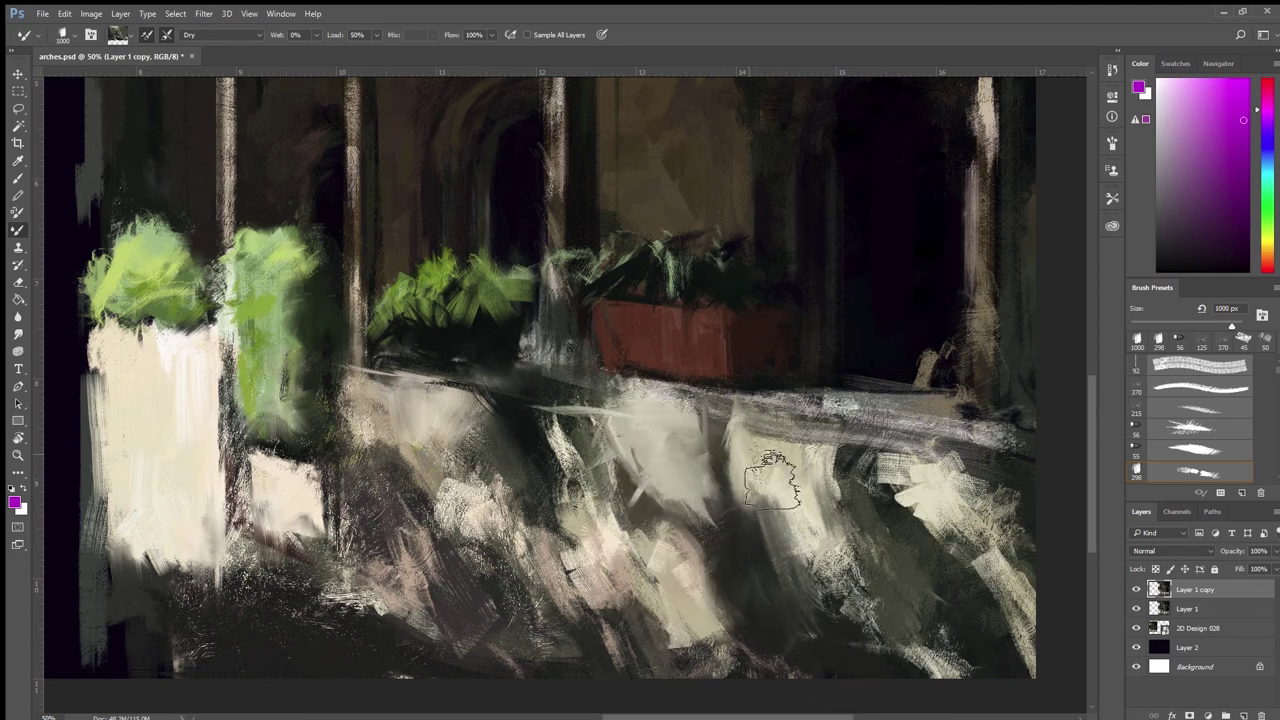
Step: Set the Mixer Brush to Very Wet and blend the shadowed wall area below the middle planter
left_click(205, 150)
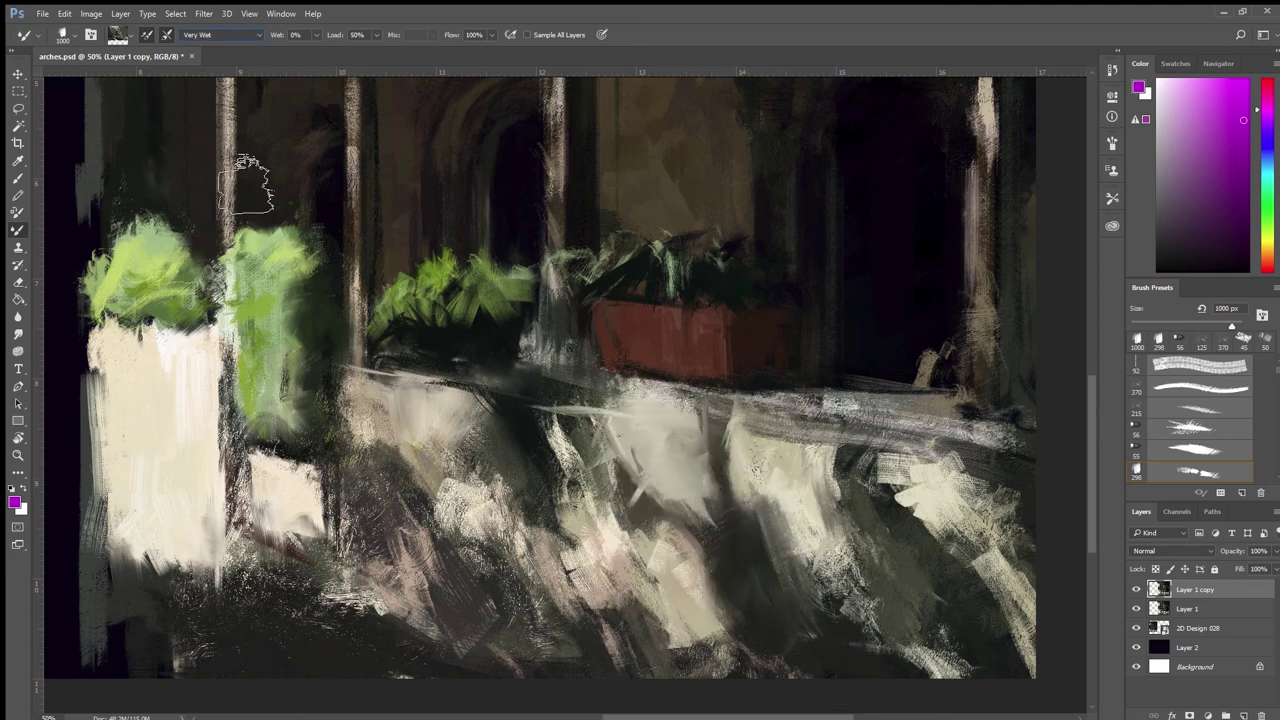
mouse_move(611, 455)
left_mouse_down()
mouse_move(678, 562)
mouse_move(632, 438)
left_mouse_up()
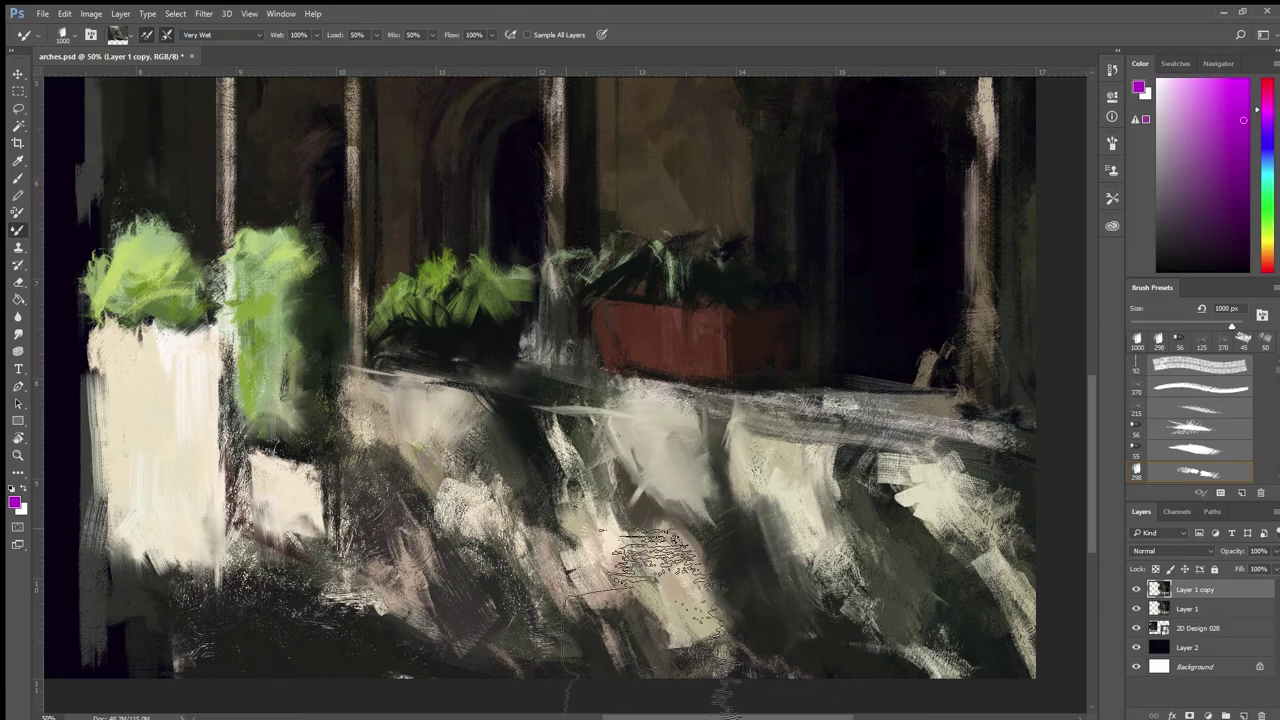
mouse_move(420, 450)
left_mouse_down()
mouse_move(465, 575)
mouse_move(450, 465)
mouse_move(533, 590)
left_mouse_up()
left_click(402, 442, "alt")
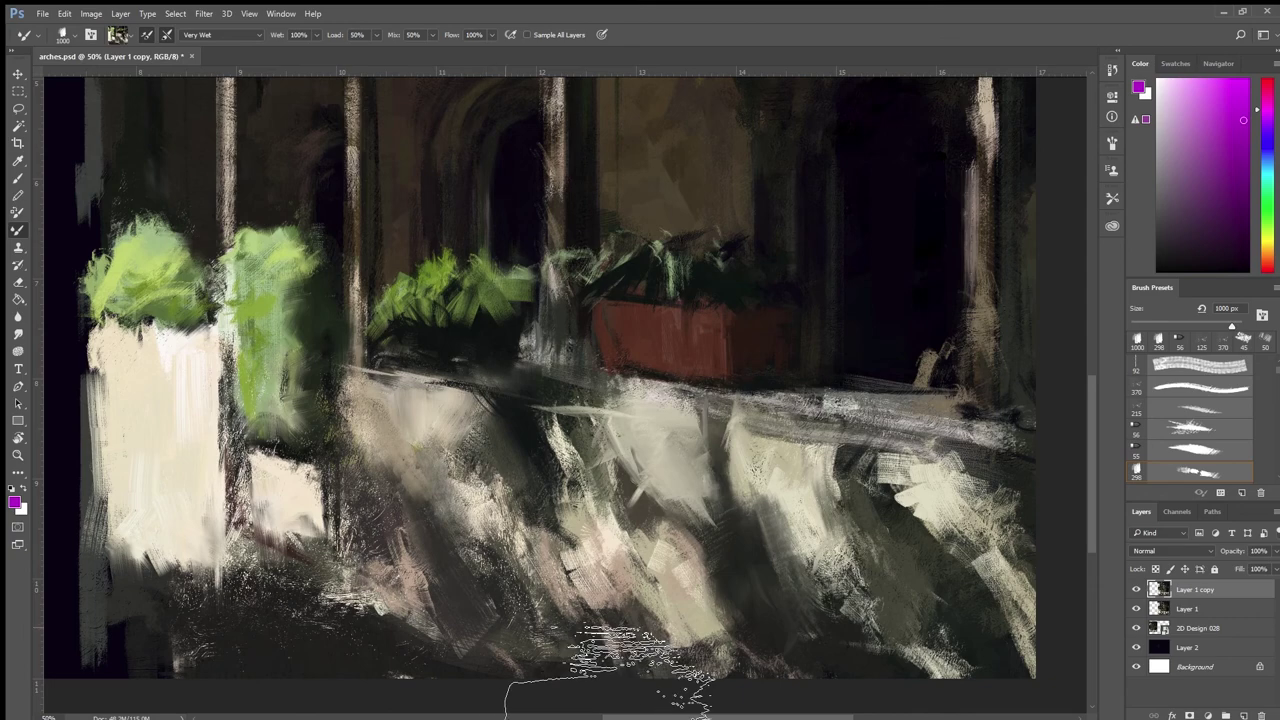
Step: Load tones from the wall patch below the red planter and soften its edges with downward Very Wet strokes
left_click(620, 480, "alt")
mouse_move(625, 485)
left_mouse_down()
mouse_move(601, 460)
mouse_move(632, 600)
left_mouse_up()
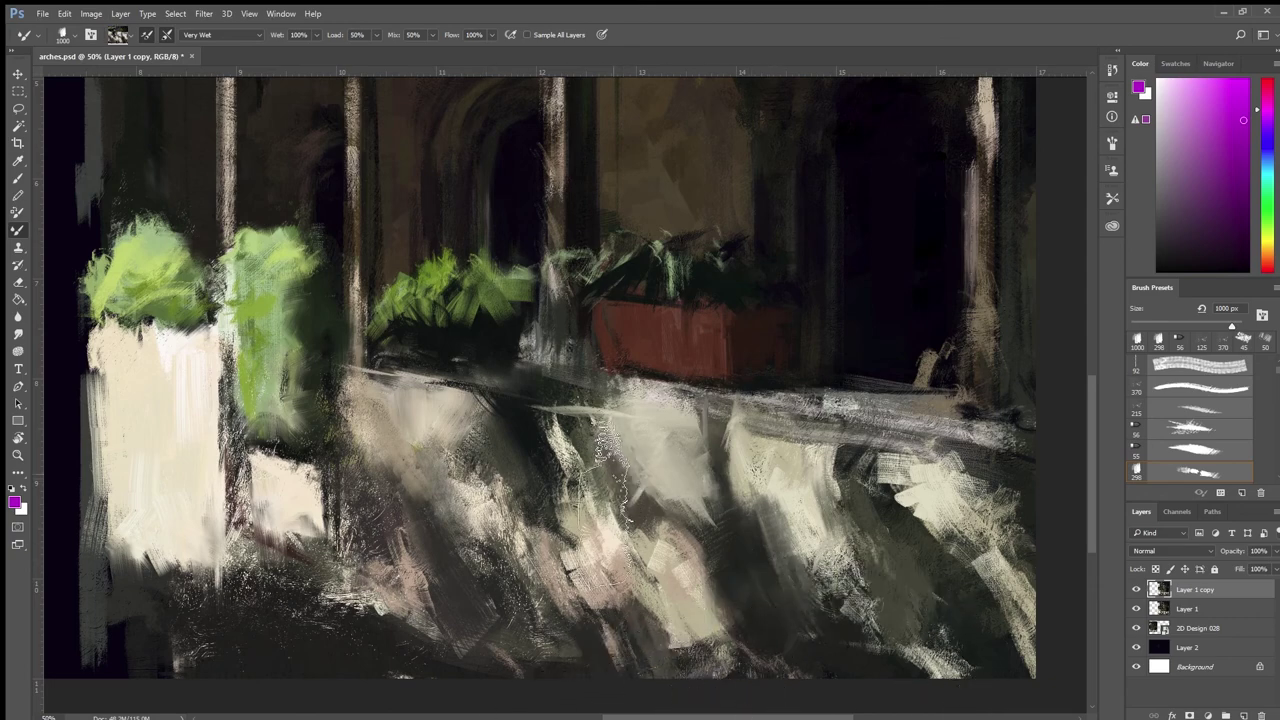
mouse_move(605, 450)
left_mouse_down()
mouse_move(700, 548)
mouse_move(676, 610)
left_mouse_up()
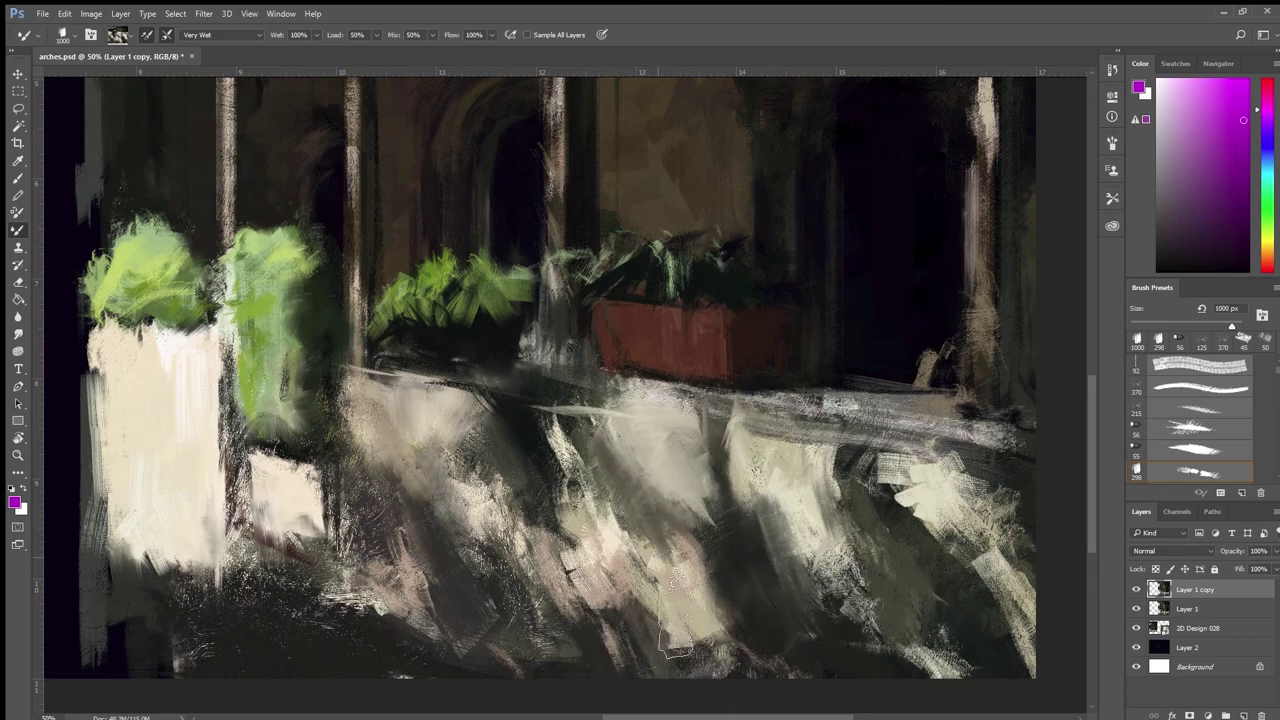
Step: Load the shadow tone between the light patches and blend the right end of the wall with Very Wet strokes
left_click(760, 548, "alt")
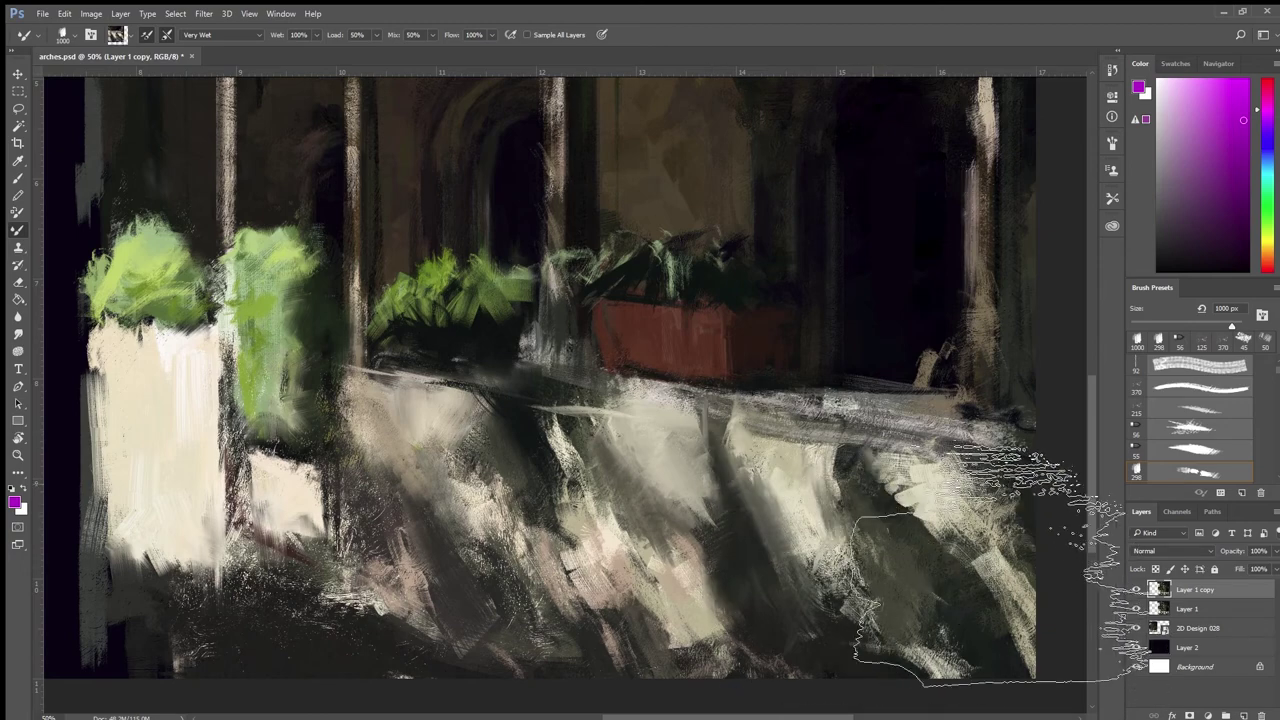
key("bracketleft")
key("bracketleft")
key("bracketleft")
key("bracketleft")
key("bracketleft")
key("bracketleft")
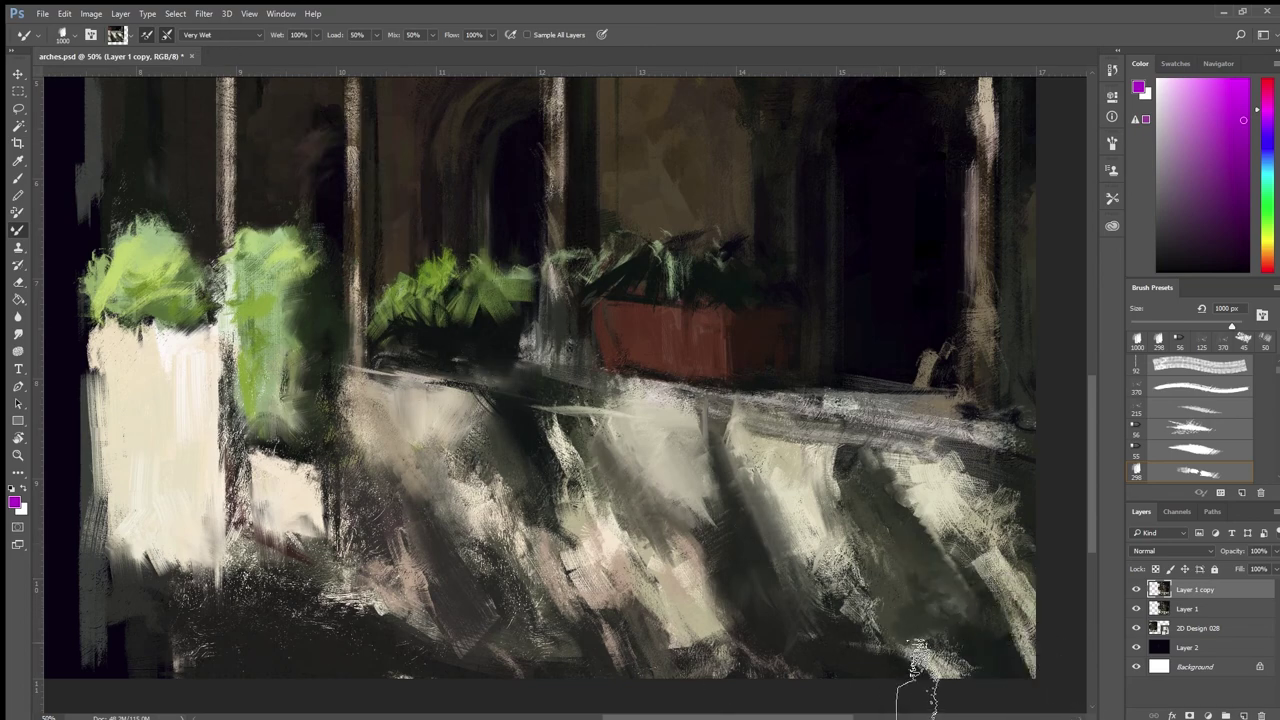
Step: Load dark tones from the wall's base and blend the lower central brushwork with Very Wet strokes
left_click(591, 636, "alt")
left_click_drag(628, 668, 577, 629)
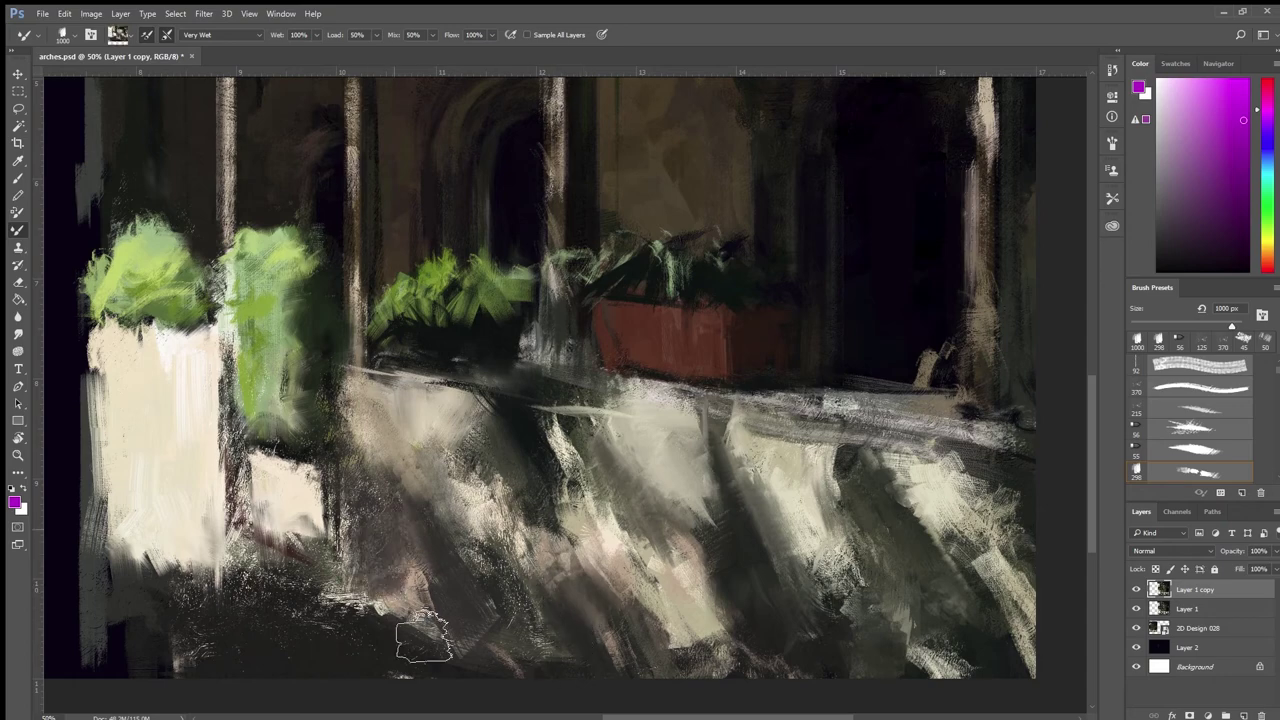
Step: Try to load color from the sunlit stone wall in the reference photo
left_click_drag(361, 592, 912, 562)
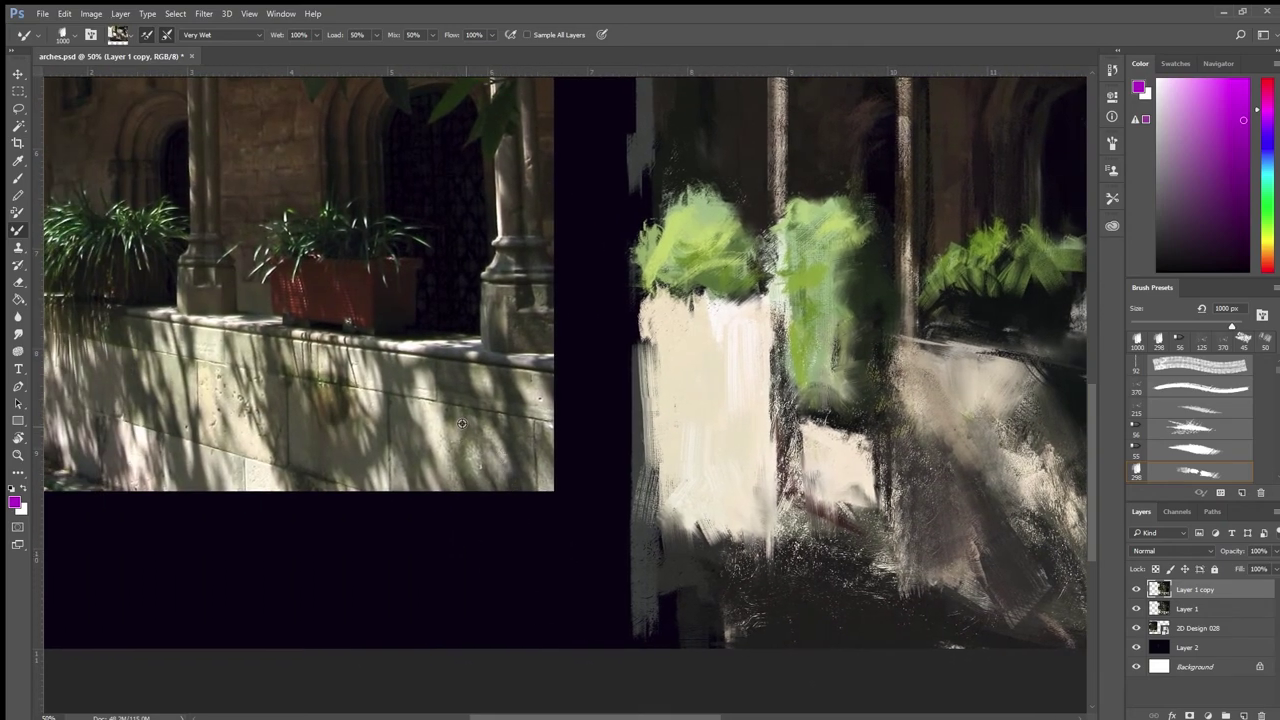
left_click(436, 436, "alt")
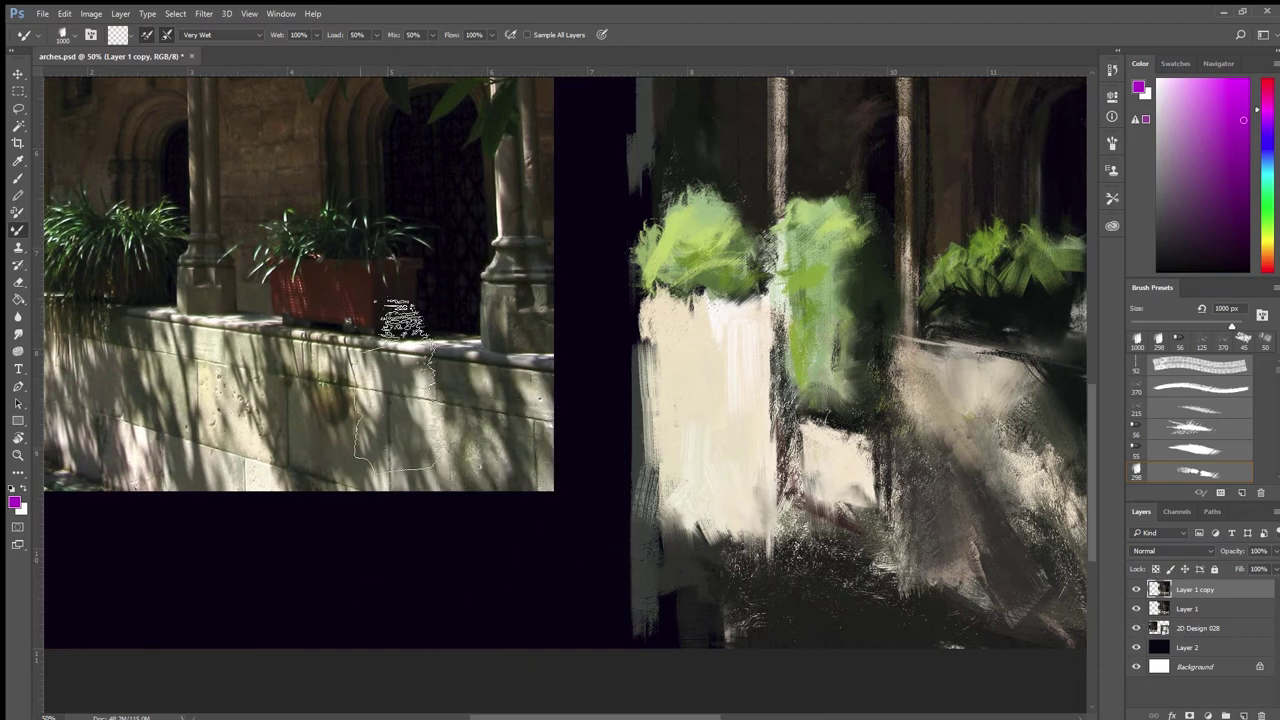
mouse_move(903, 488)
left_mouse_down()
mouse_move(569, 511)
mouse_move(483, 550)
left_mouse_up()
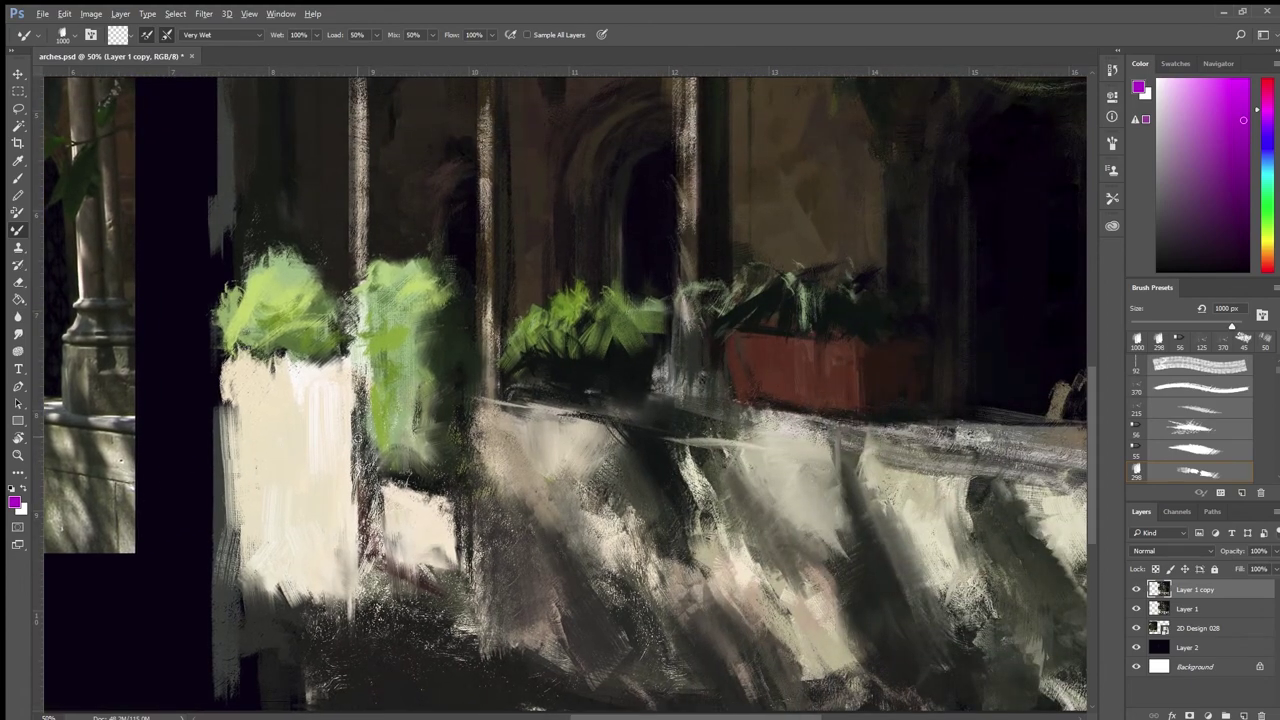
Step: Load tones from the cream planter and the tall green plant beside it and blend their brushwork with Very Wet strokes
left_click(325, 436, "alt")
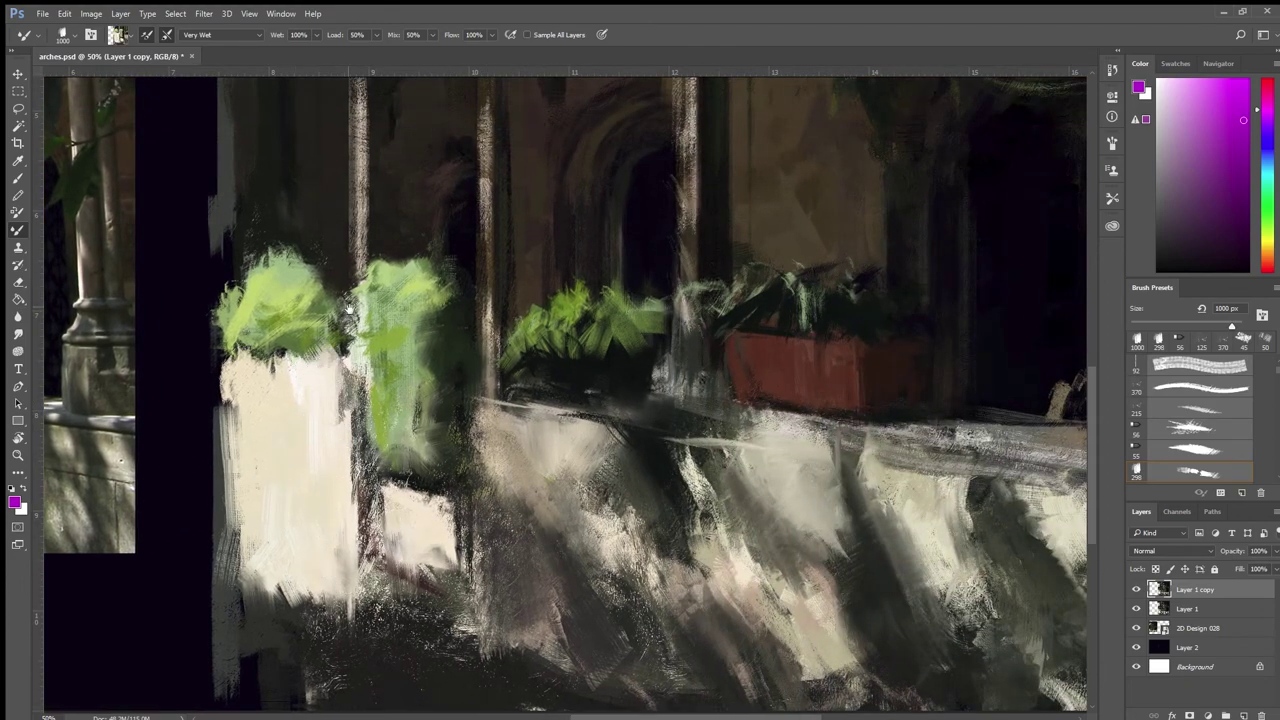
left_click_drag(350, 335, 384, 480)
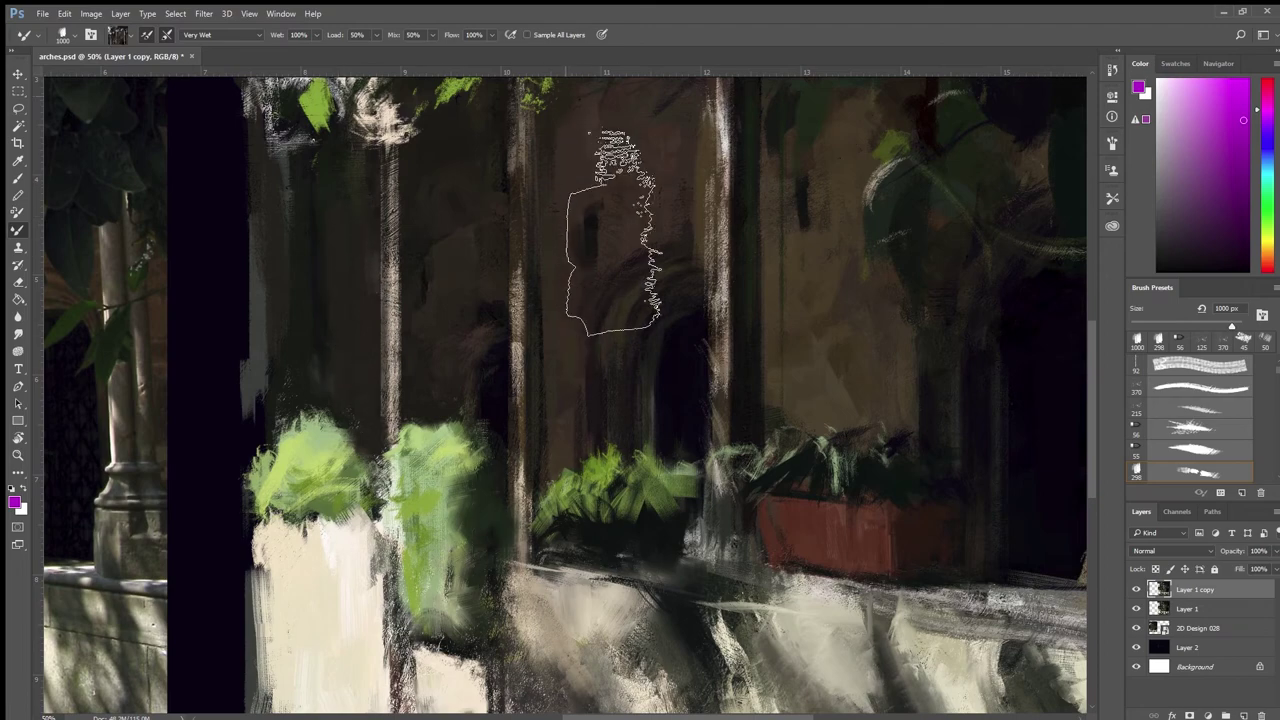
left_click_drag(624, 459, 543, 555)
left_click_drag(651, 473, 515, 300)
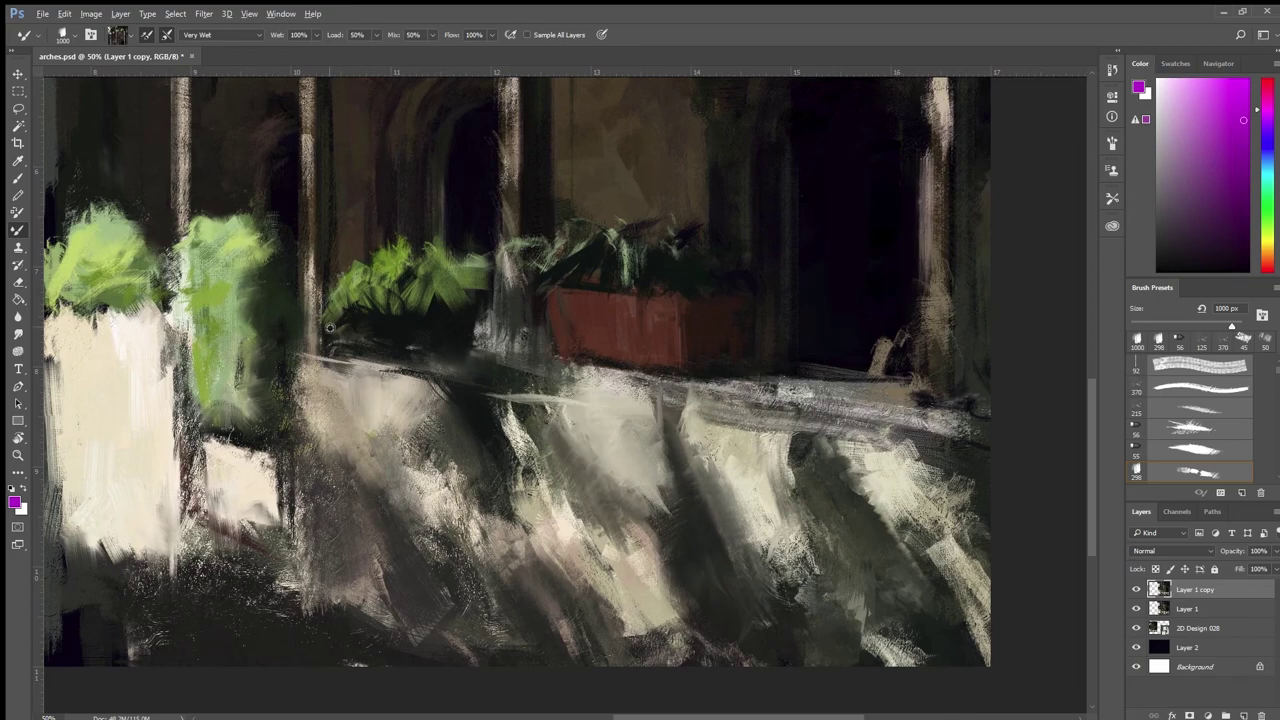
left_click(229, 337, "alt")
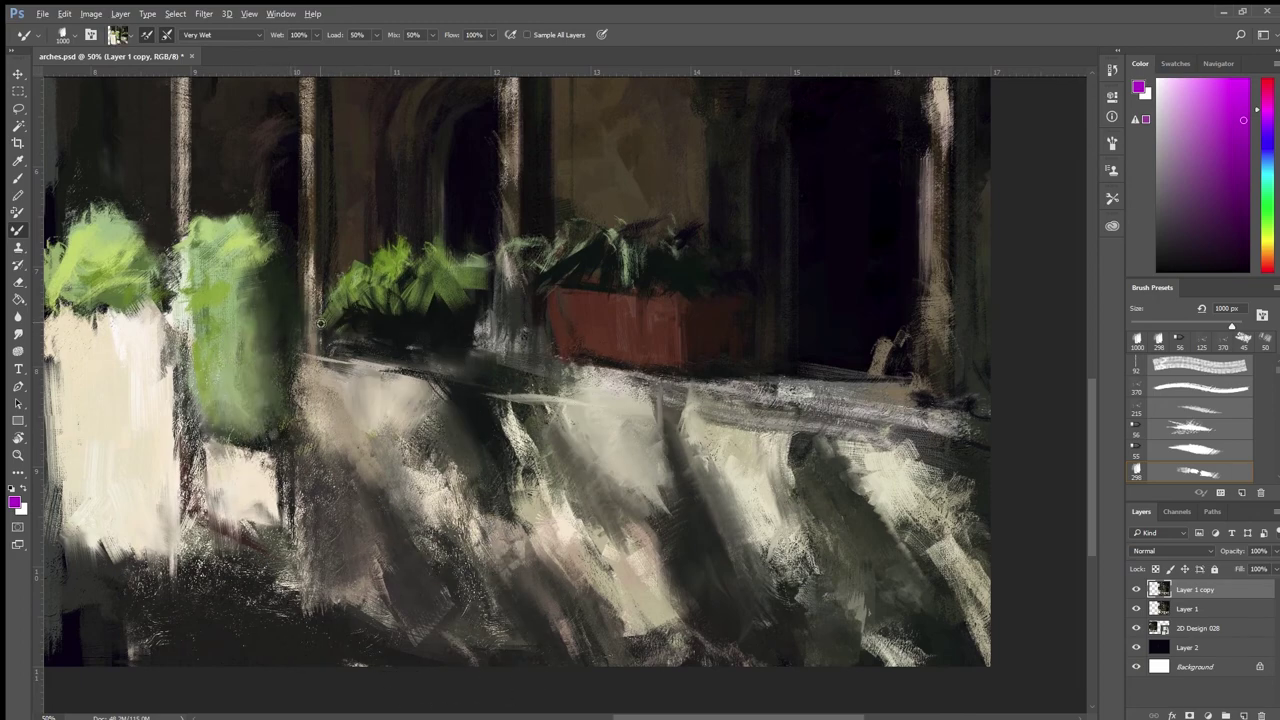
Step: Reduce the brush to 200 px and blend dark tones along the tall green plant's shaded edge and base with Very Wet strokes
key("bracketleft")
key("bracketleft")
key("bracketleft")
key("bracketleft")
key("bracketleft")
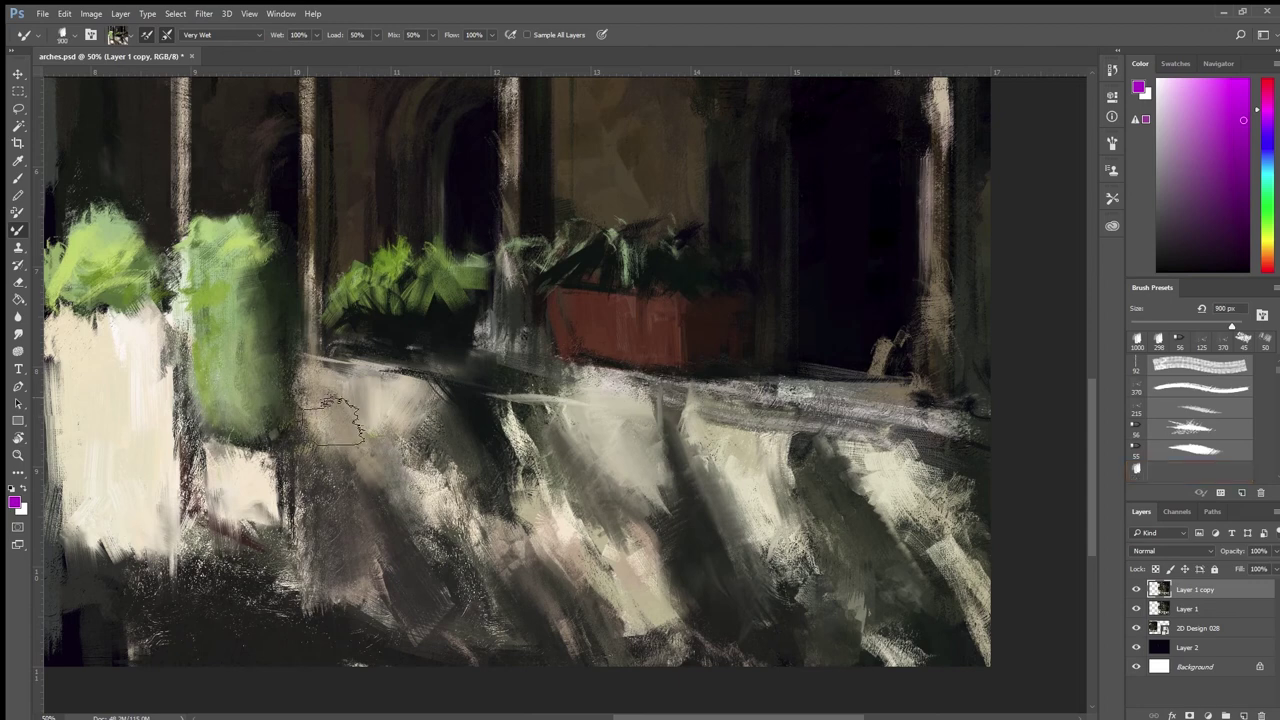
key("bracketleft")
key("bracketleft")
key("bracketleft")
key("bracketleft")
left_click_drag(285, 370, 283, 436)
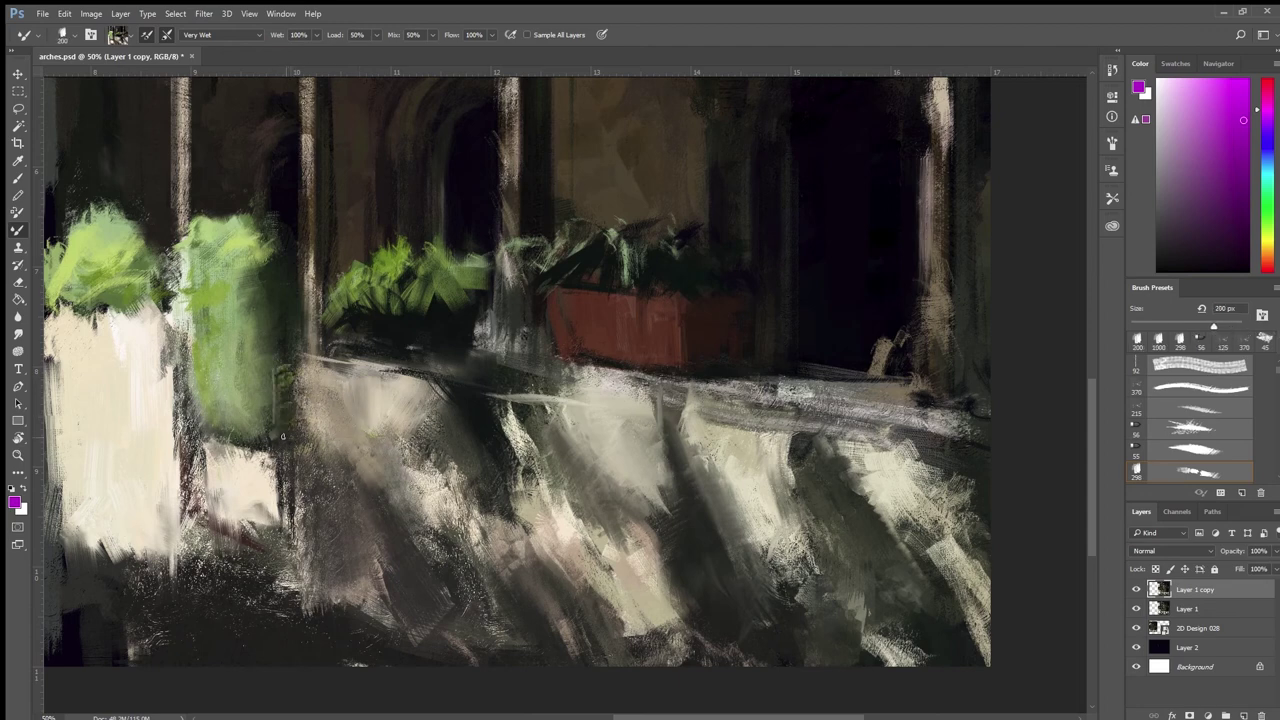
left_click(270, 376, "alt")
left_click(397, 330, "alt")
mouse_move(283, 388)
left_mouse_down()
mouse_move(283, 455)
mouse_move(263, 446)
mouse_move(230, 463)
mouse_move(290, 450)
mouse_move(238, 448)
mouse_move(289, 468)
mouse_move(215, 505)
left_mouse_up()
Step: Load cream tones from the small block beneath the tall green plant and smooth the block's left side and upper edge
left_click(231, 481, "alt")
left_click_drag(204, 459, 205, 525)
left_click(235, 490, "alt")
left_click_drag(204, 465, 214, 494)
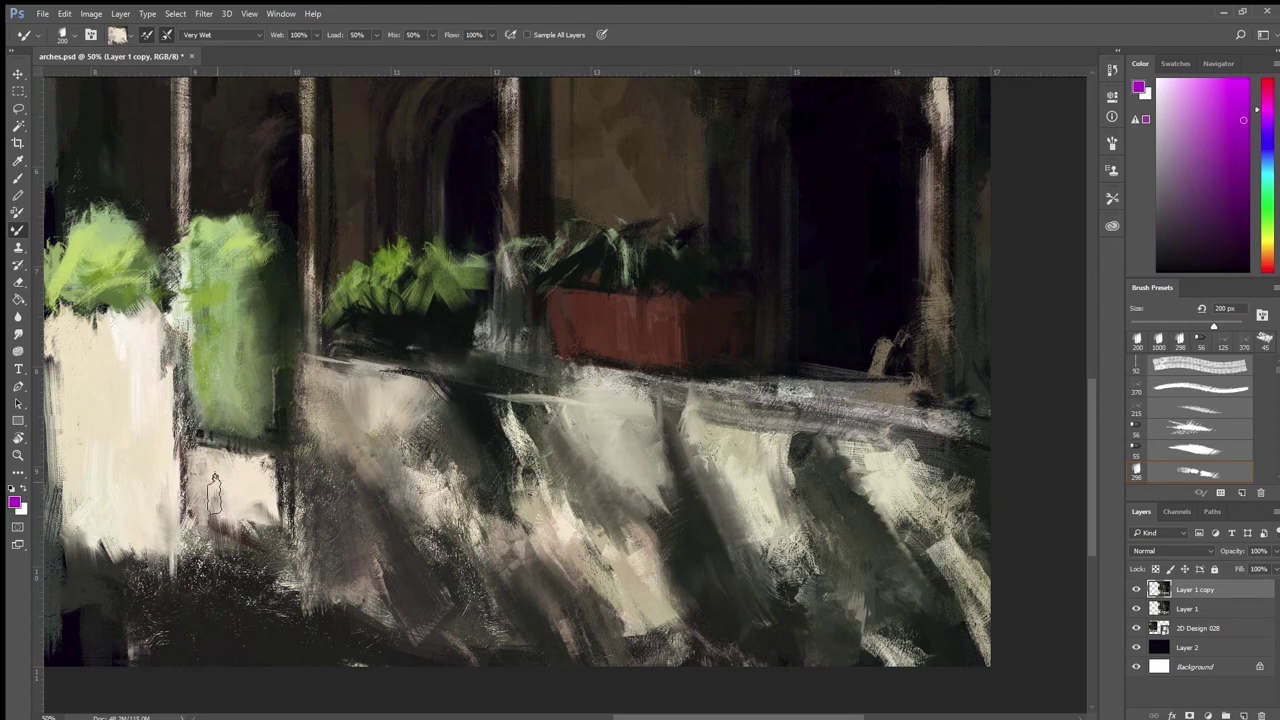
left_click(213, 422, "alt")
left_click(210, 459, "alt")
left_click_drag(204, 468, 271, 465)
Step: Load tones from the column beside the middle arch and the adjacent dark wall, refine the column's edges, and undo the last stroke
scroll(443, 183, "up", 4)
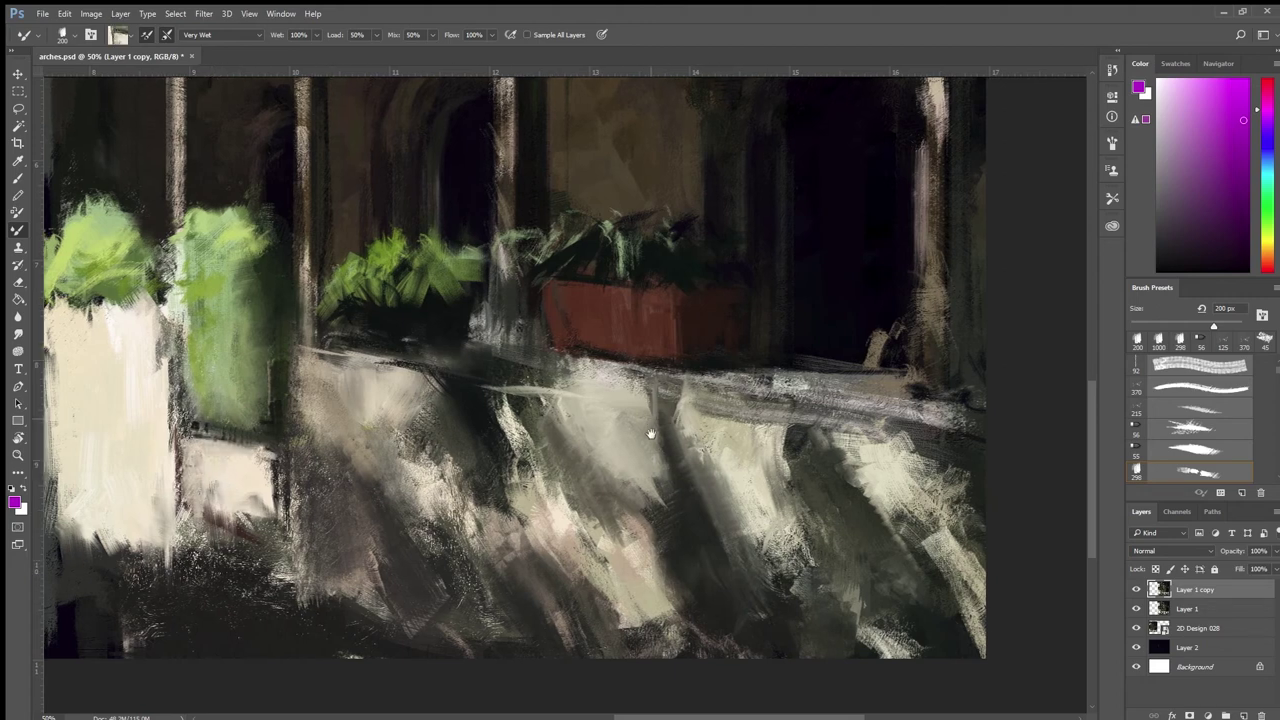
left_click(504, 180, "alt")
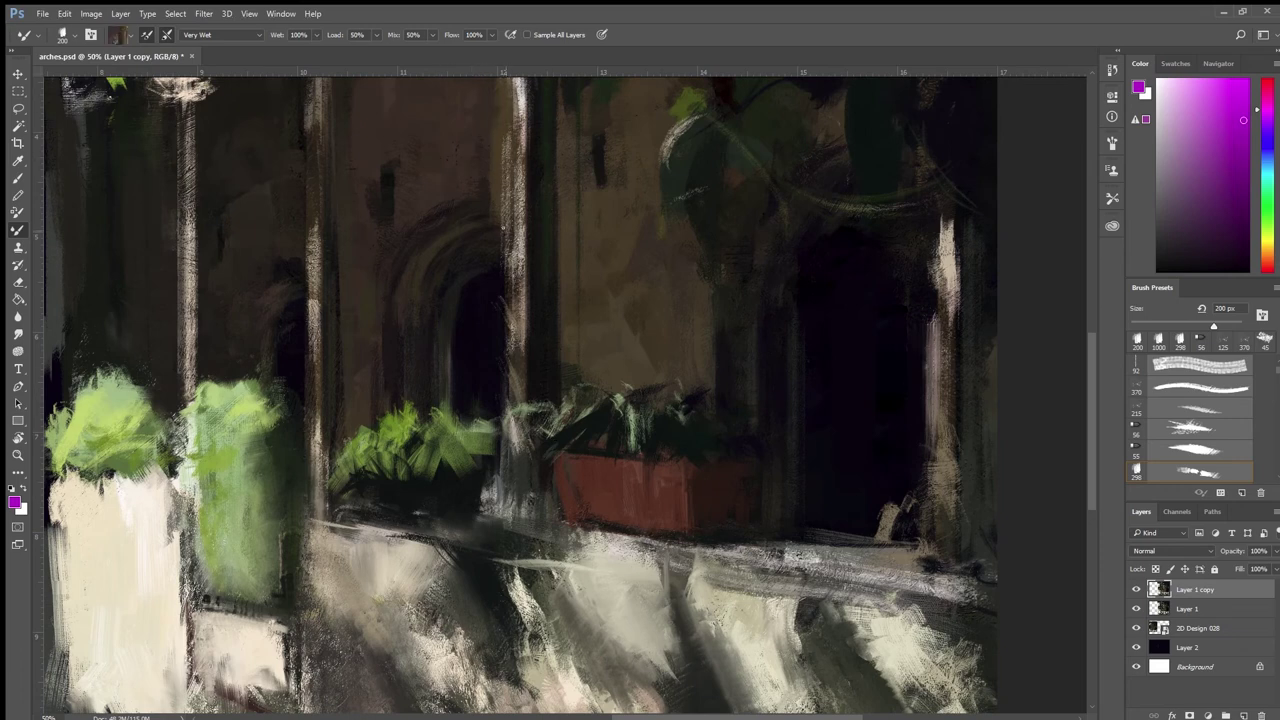
left_click(484, 211, "alt")
left_click(478, 227, "alt")
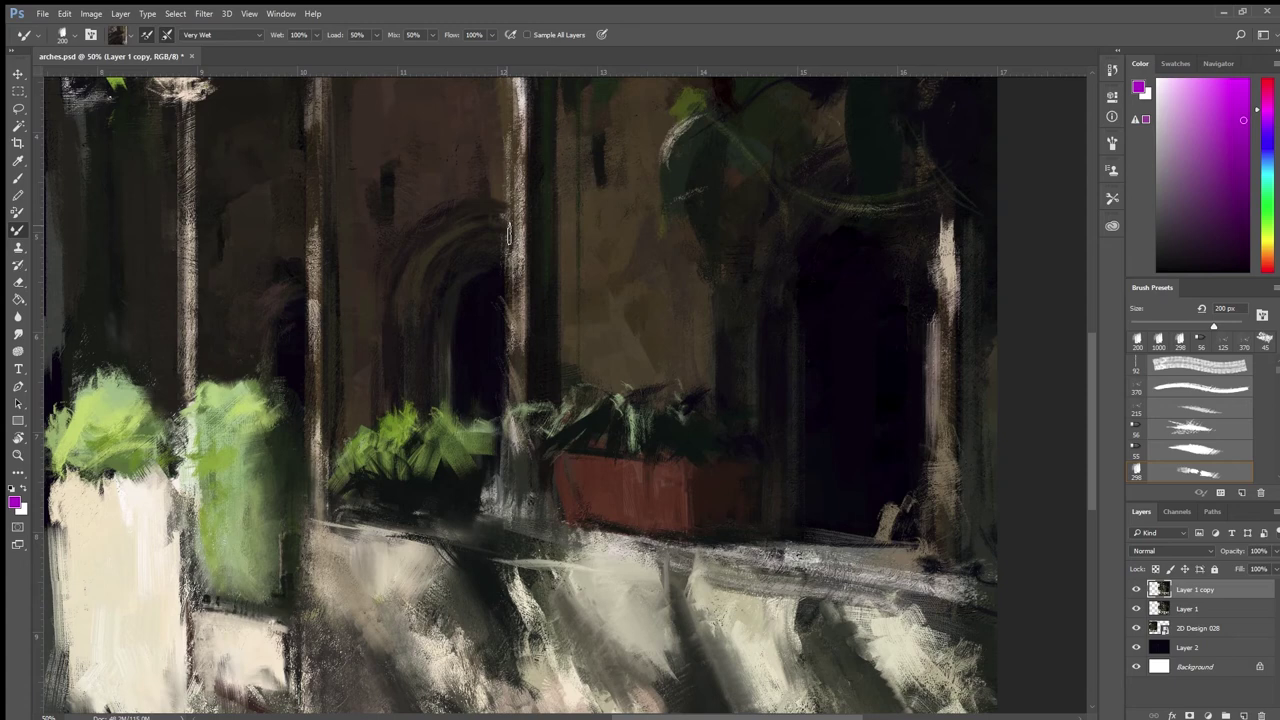
left_click(534, 240, "alt")
left_click(529, 249, "alt")
left_click_drag(537, 232, 534, 298)
key("ctrl+z")
Step: Load dark and mid greens from the planter foliage and blend the leaves and shadowed base of the small bright green plant
left_click(609, 425, "alt")
left_click(415, 440, "alt")
left_click(441, 470, "alt")
left_click_drag(440, 462, 408, 510)
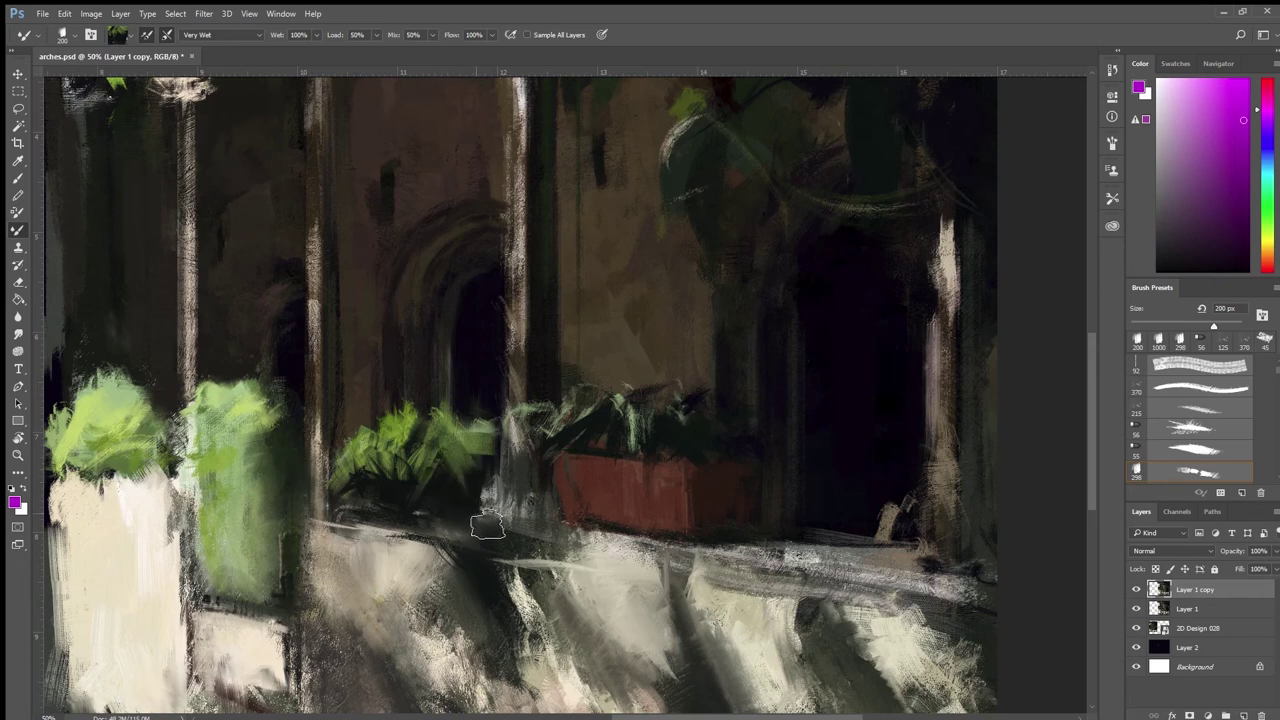
left_click(488, 469, "alt")
left_click_drag(474, 450, 452, 484)
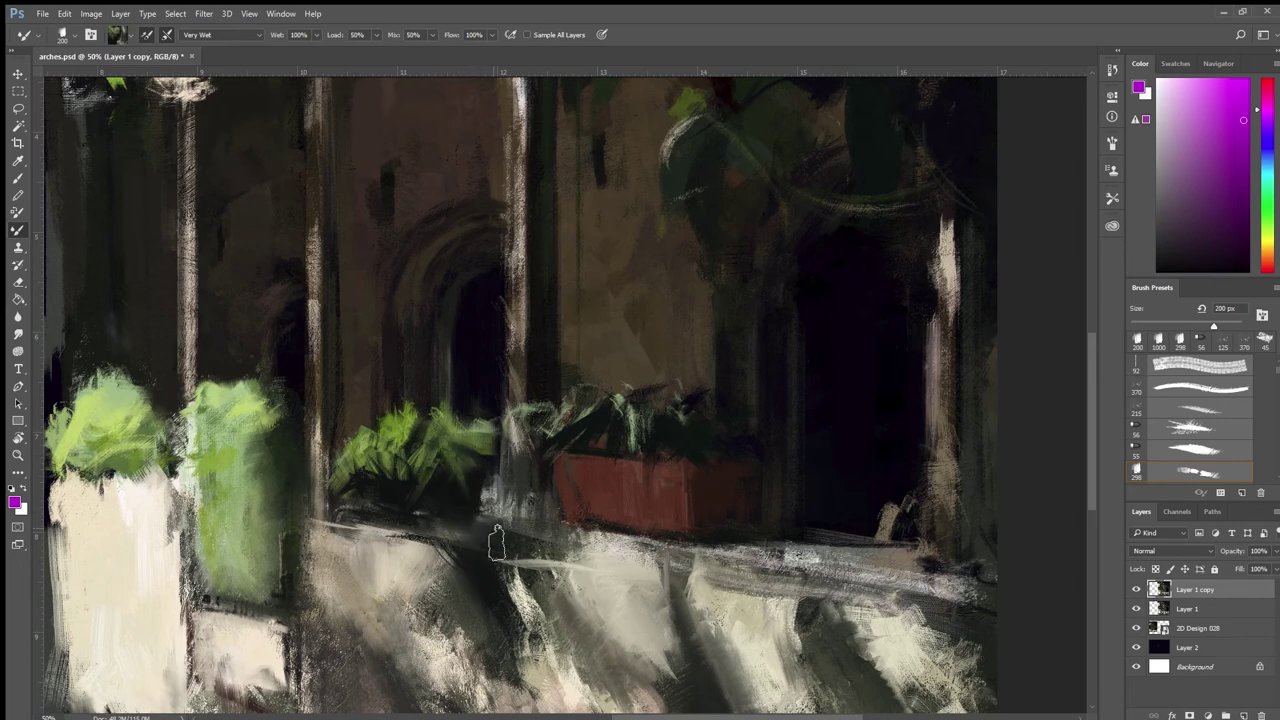
left_click(368, 481, "alt")
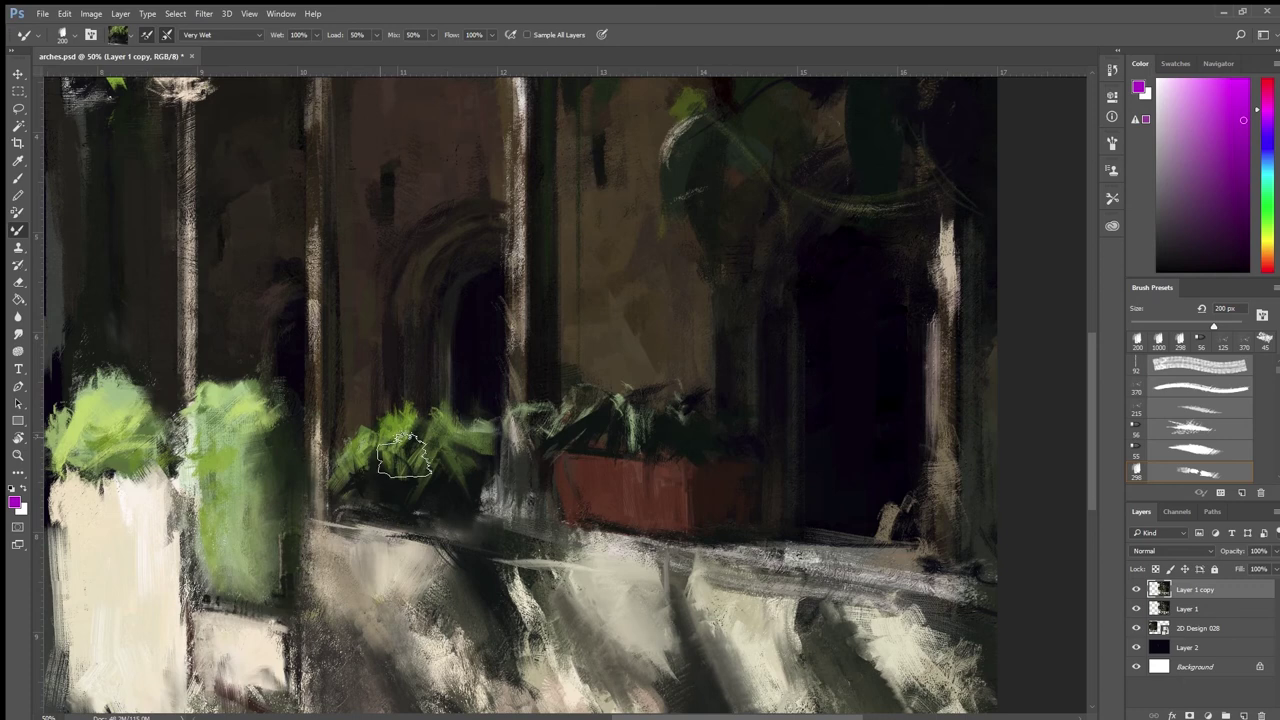
Step: Load red from the terracotta planter, dab a small pot accent beneath the small green plant, and pick up its dark green again
left_click(590, 489, "alt")
left_click_drag(394, 486, 400, 501)
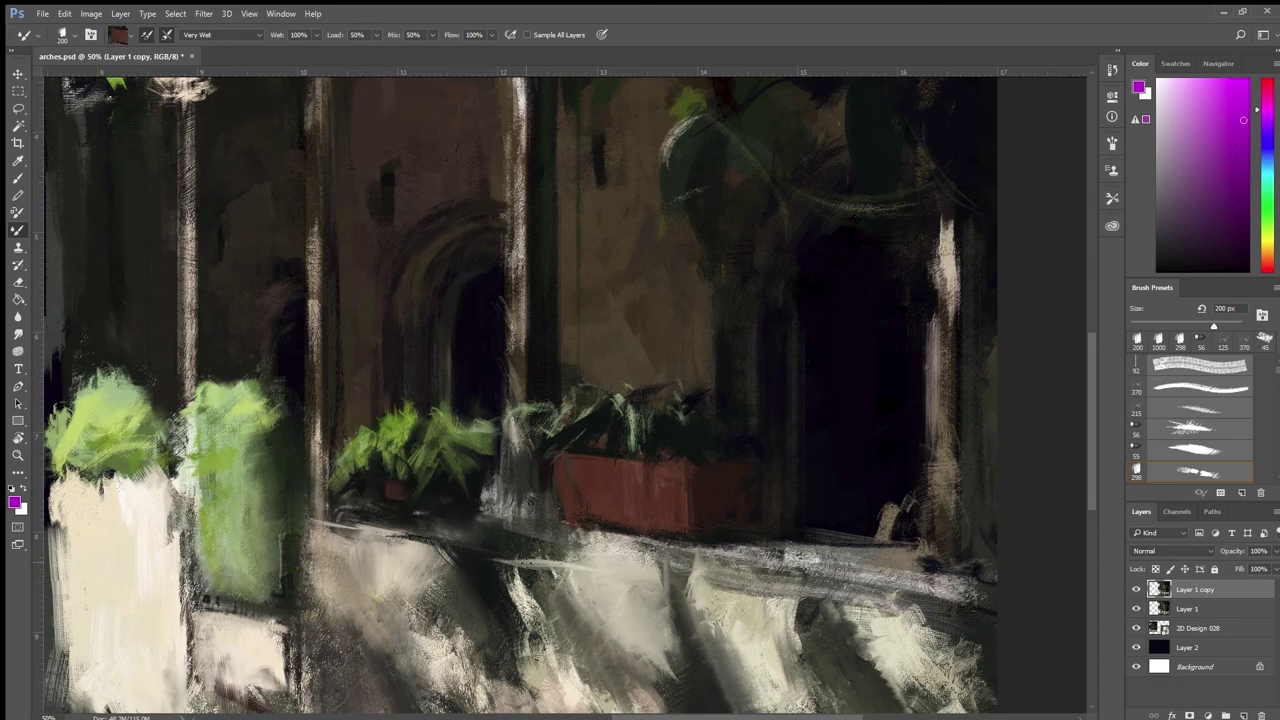
left_click(378, 483, "alt")
Step: Load pale stone from the sunlit wall and add light strokes to the column base between the planters and the rightmost column base
left_click_drag(610, 500, 450, 420)
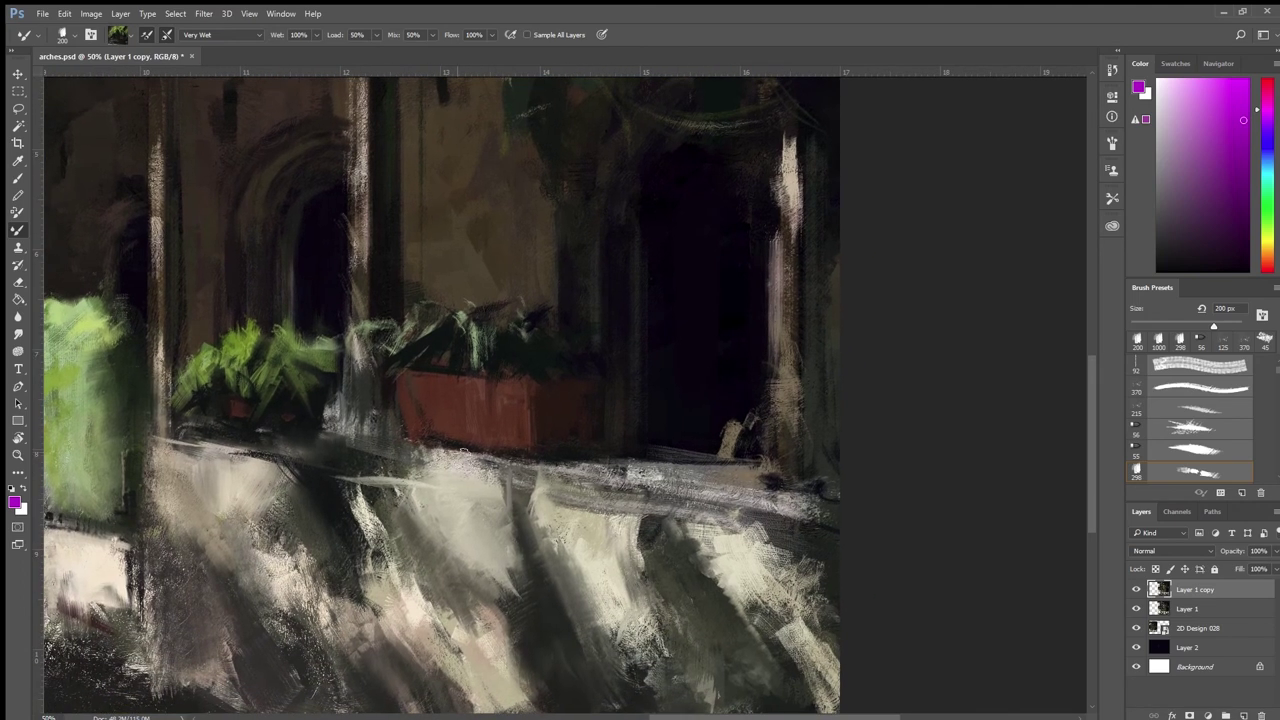
left_click(454, 488, "alt")
mouse_move(366, 448)
left_mouse_down()
mouse_move(343, 443)
mouse_move(372, 436)
mouse_move(346, 343)
left_mouse_up()
left_click_drag(352, 408, 349, 306)
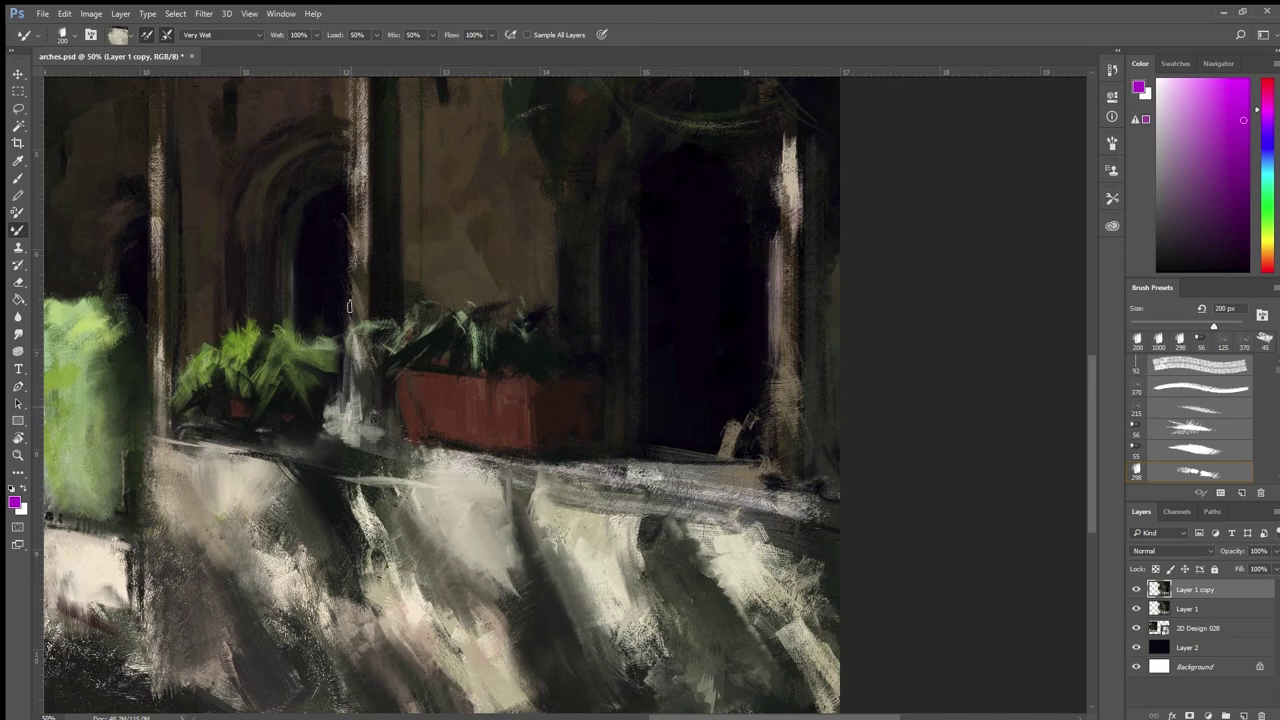
mouse_move(780, 408)
left_mouse_down()
mouse_move(776, 450)
mouse_move(736, 432)
left_mouse_up()
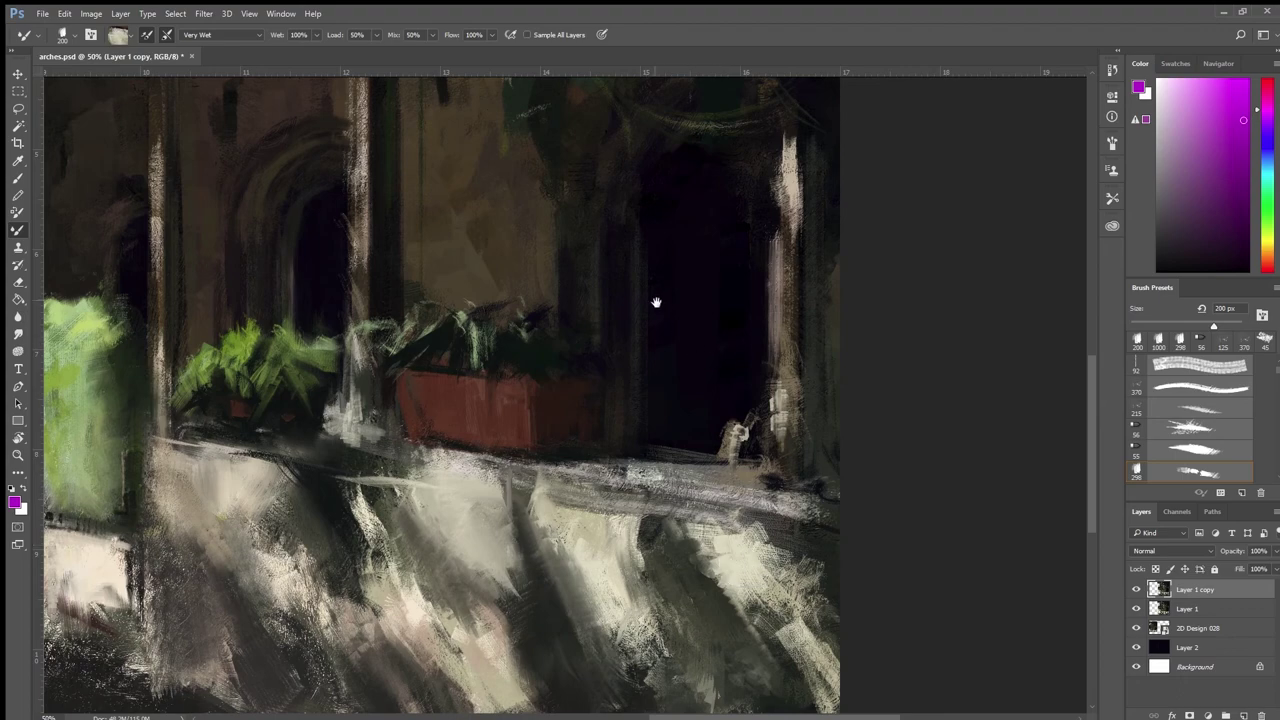
Step: Load dark tones beside the tall green plant and greens from the neighboring foliage, and rework the plant's right edge and lower part
mouse_move(657, 300)
left_mouse_down()
mouse_move(677, 486)
mouse_move(863, 497)
mouse_move(906, 526)
left_mouse_up()
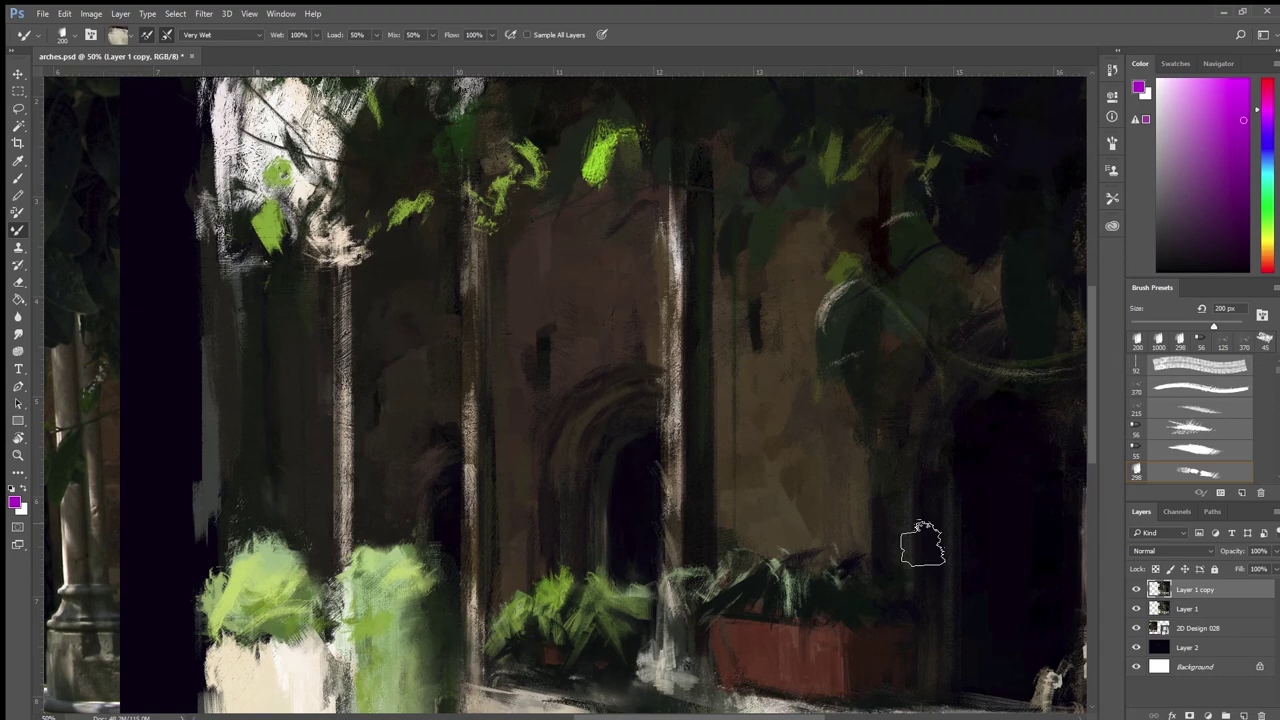
key("ctrl+minus")
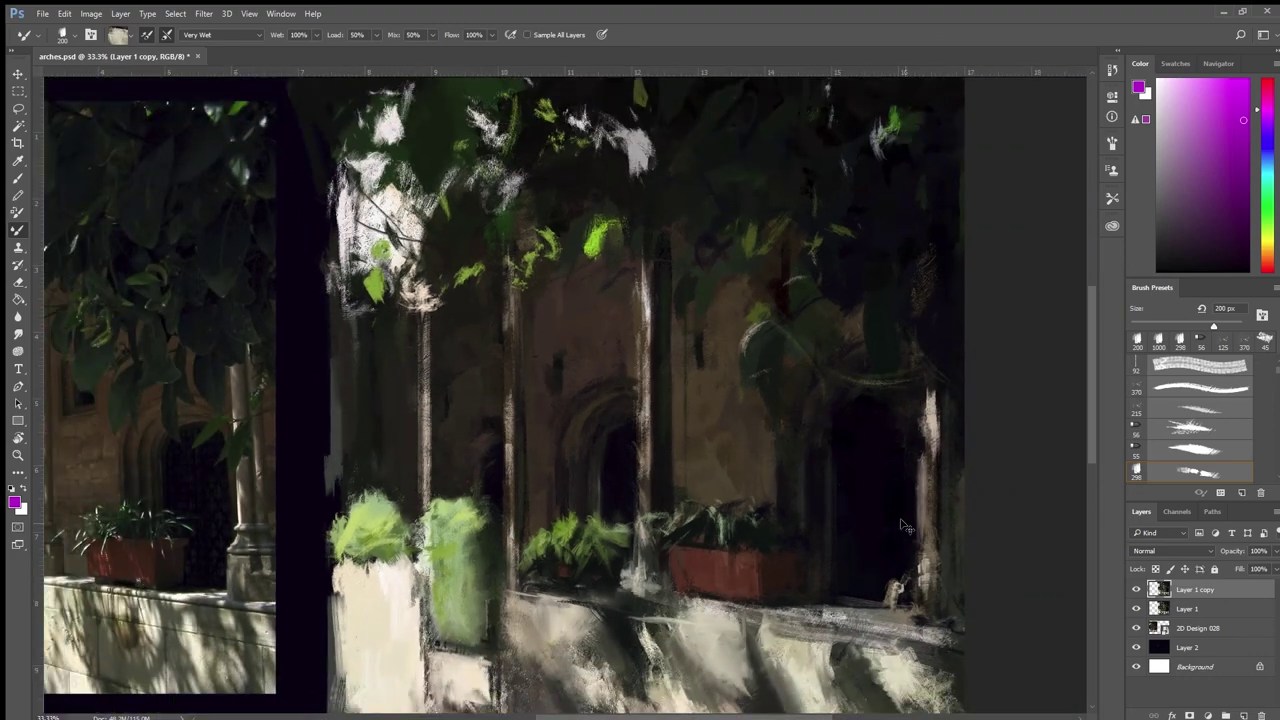
mouse_move(680, 491)
left_mouse_down()
mouse_move(650, 432)
mouse_move(609, 400)
left_mouse_up()
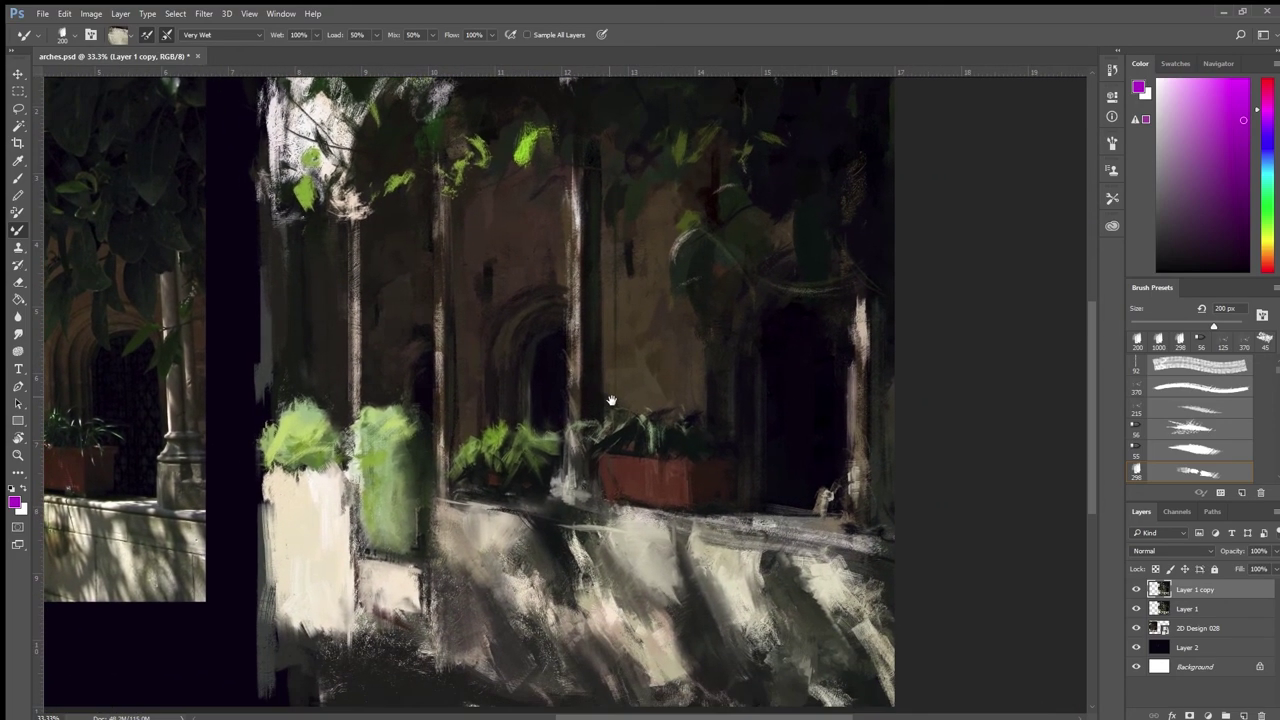
left_click(443, 437, "alt")
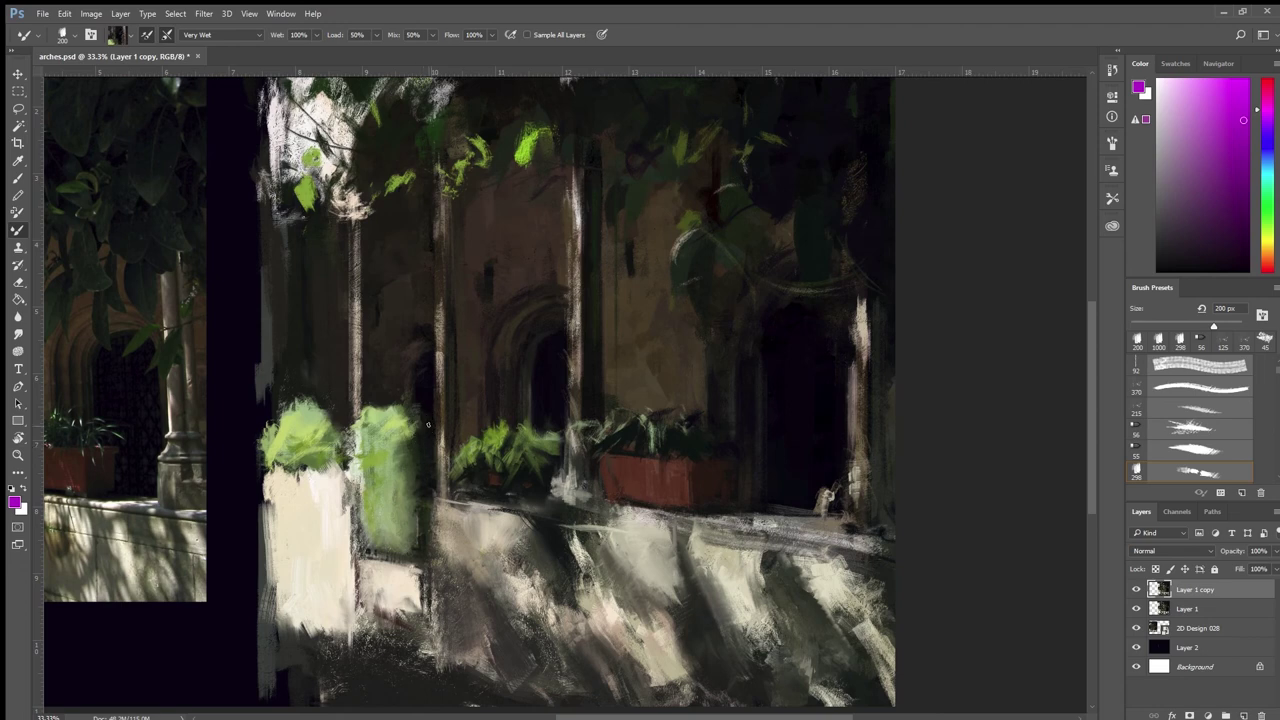
left_click(339, 454, "alt")
left_click(478, 463, "alt")
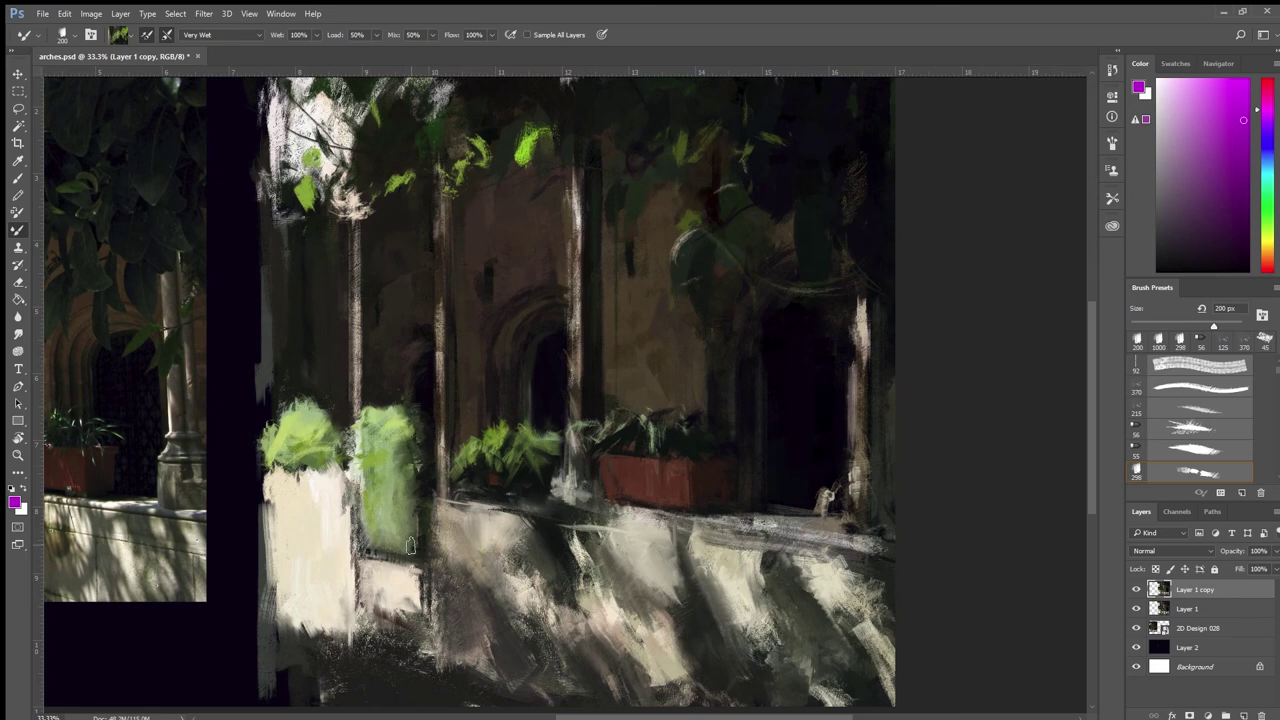
left_click(478, 455, "alt")
left_click(467, 455, "alt")
mouse_move(398, 549)
left_mouse_down()
mouse_move(374, 521)
mouse_move(391, 535)
left_mouse_up()
Step: Load light and dark greens from the three bright plants and model the body and top of the tall green plant
left_click(384, 464, "alt")
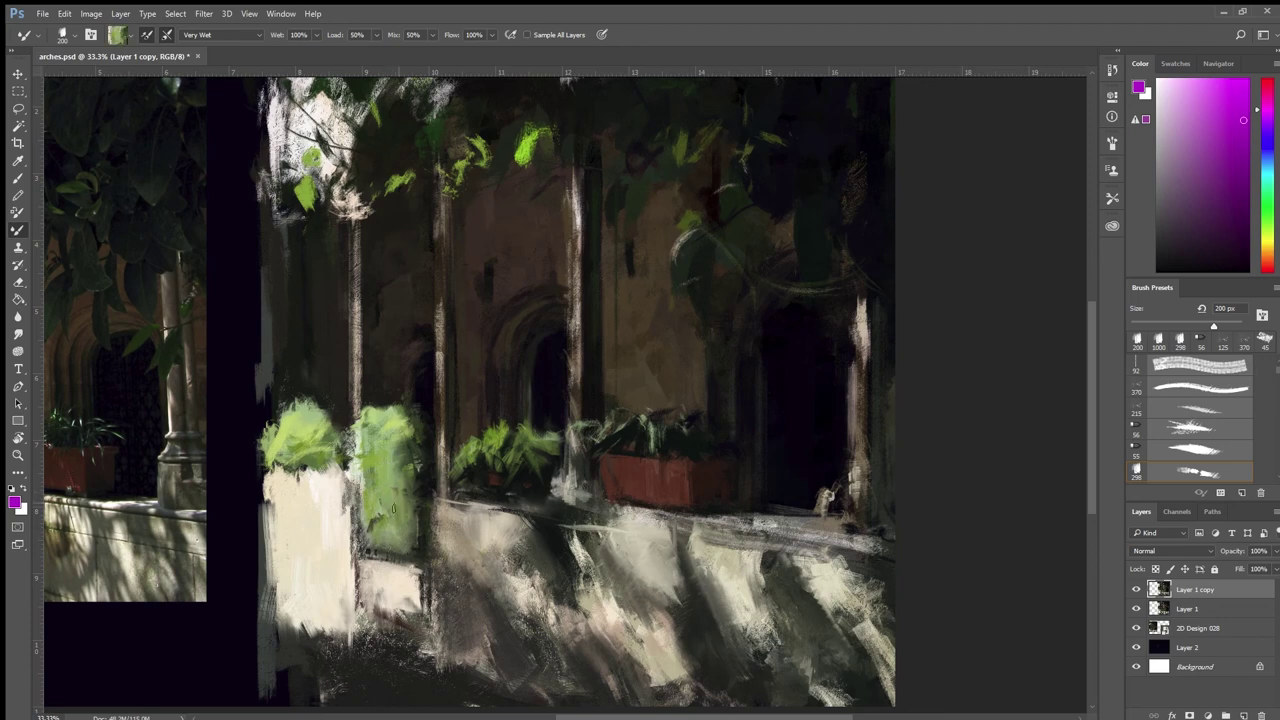
left_click(409, 452, "alt")
mouse_move(404, 460)
left_mouse_down()
mouse_move(385, 499)
mouse_move(389, 484)
left_mouse_up()
left_click(399, 509, "alt")
left_click(330, 462, "alt")
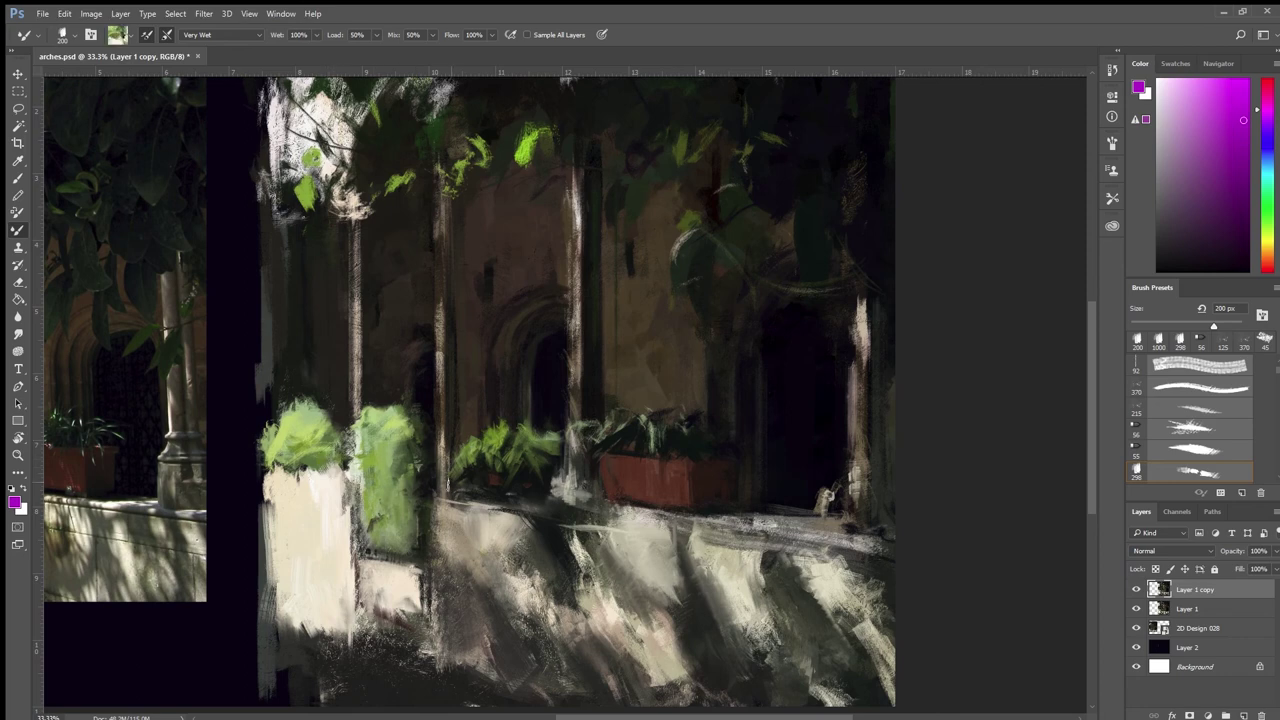
left_click(522, 453, "alt")
left_click(379, 418, "alt")
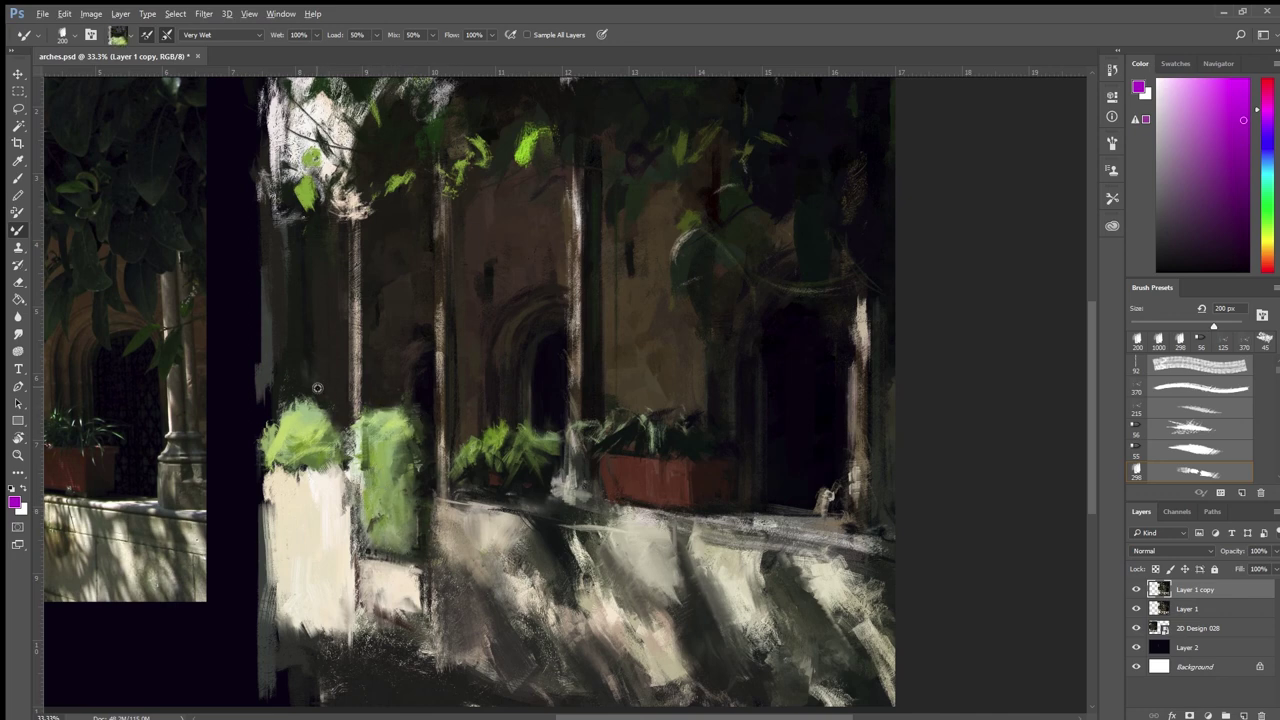
Step: Load dark background tones around the leftmost light green bush, trim its top outline, and pick up green from the small plant
left_click(269, 406, "alt")
left_click(339, 393, "alt")
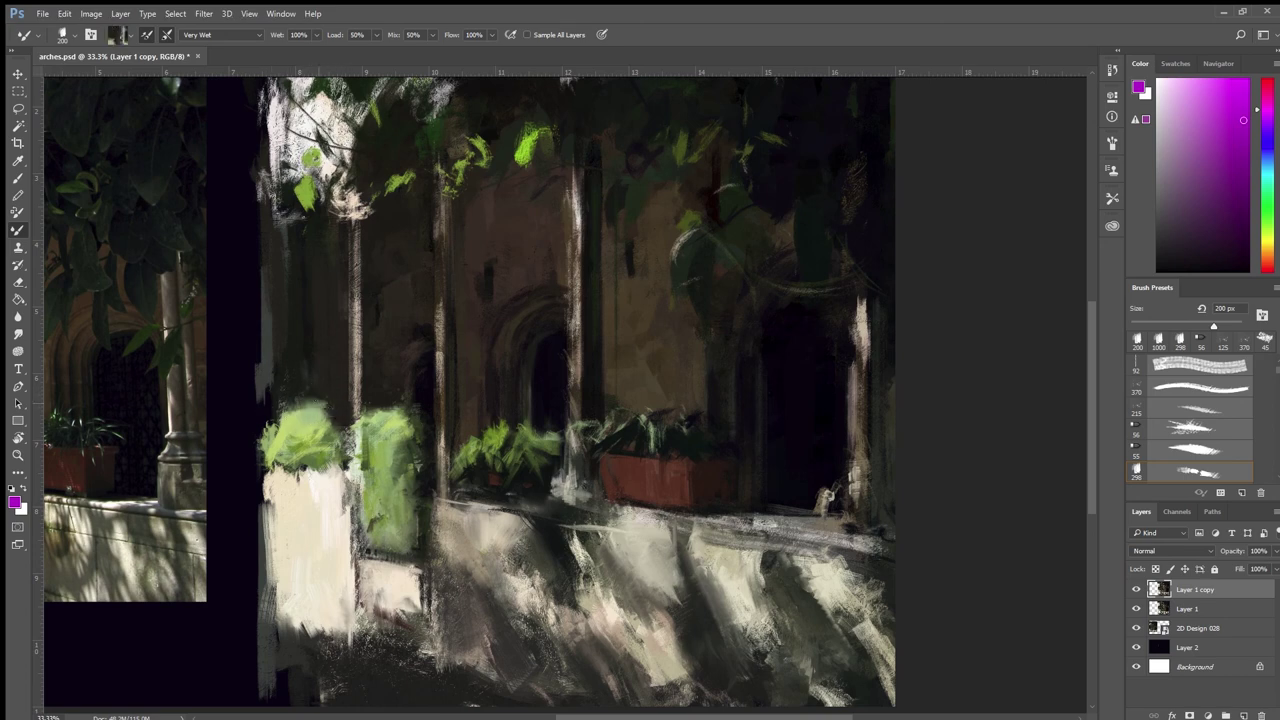
left_click(430, 395, "alt")
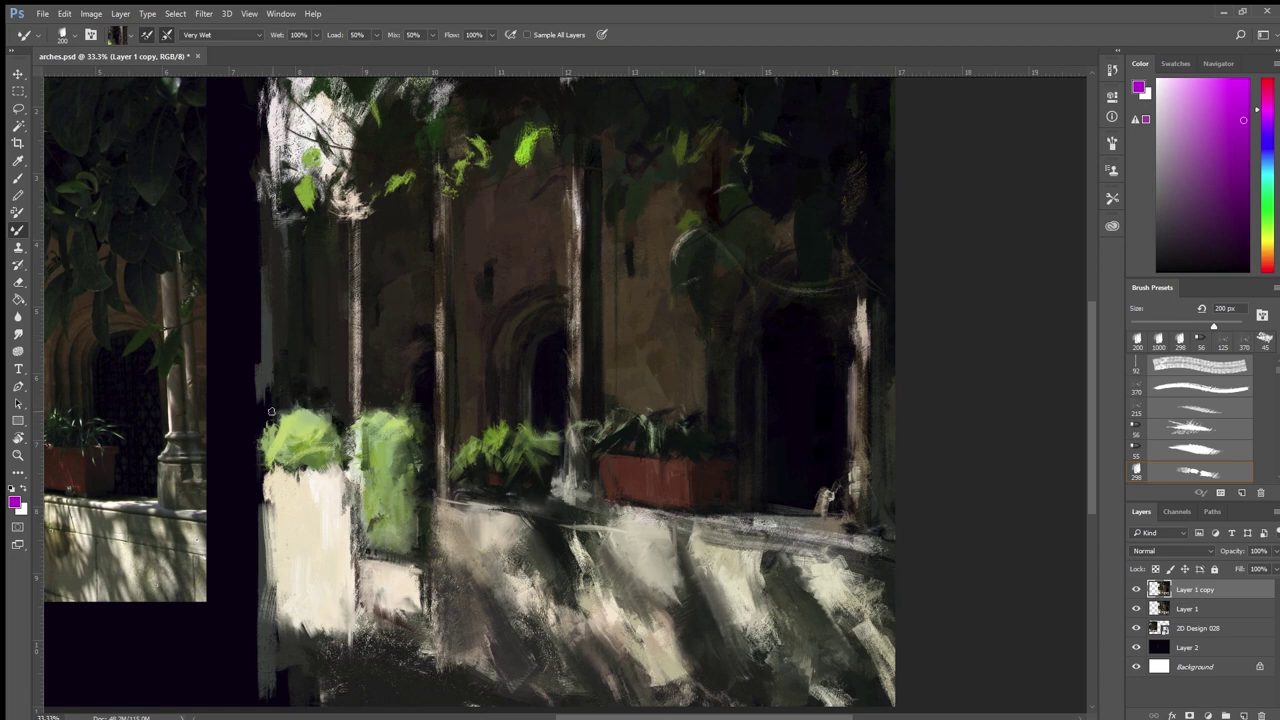
left_click(496, 441, "alt")
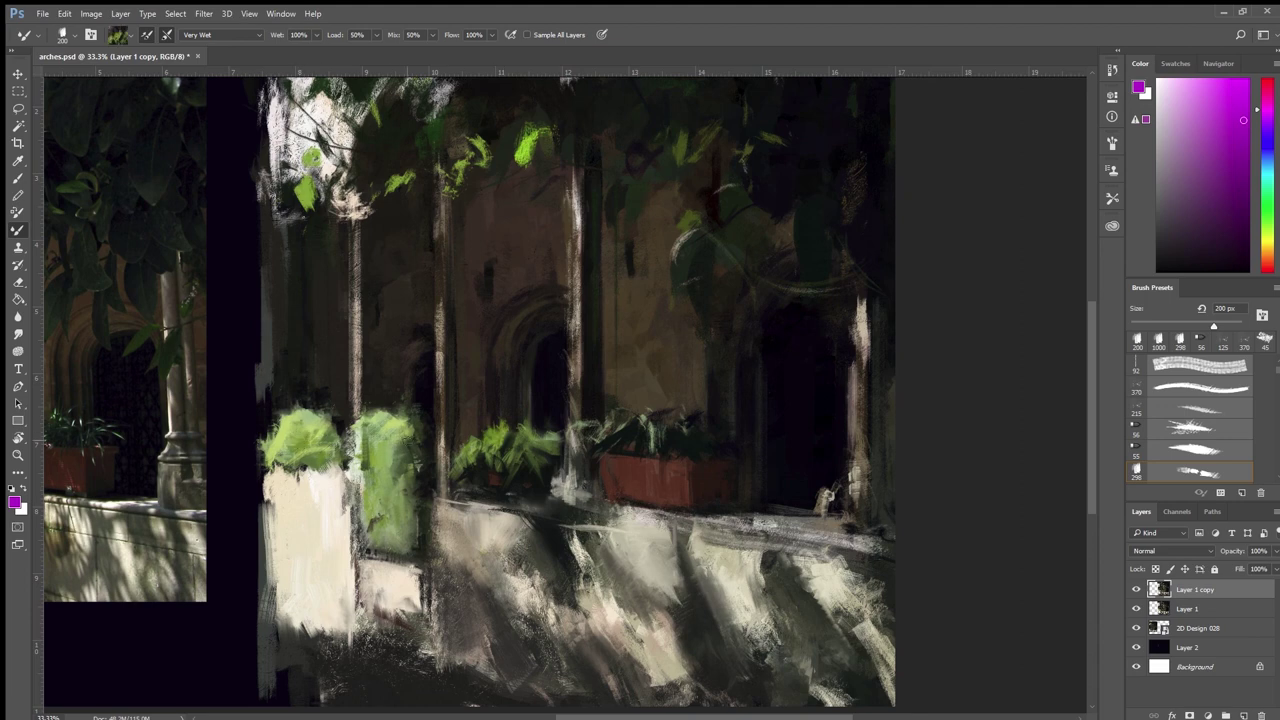